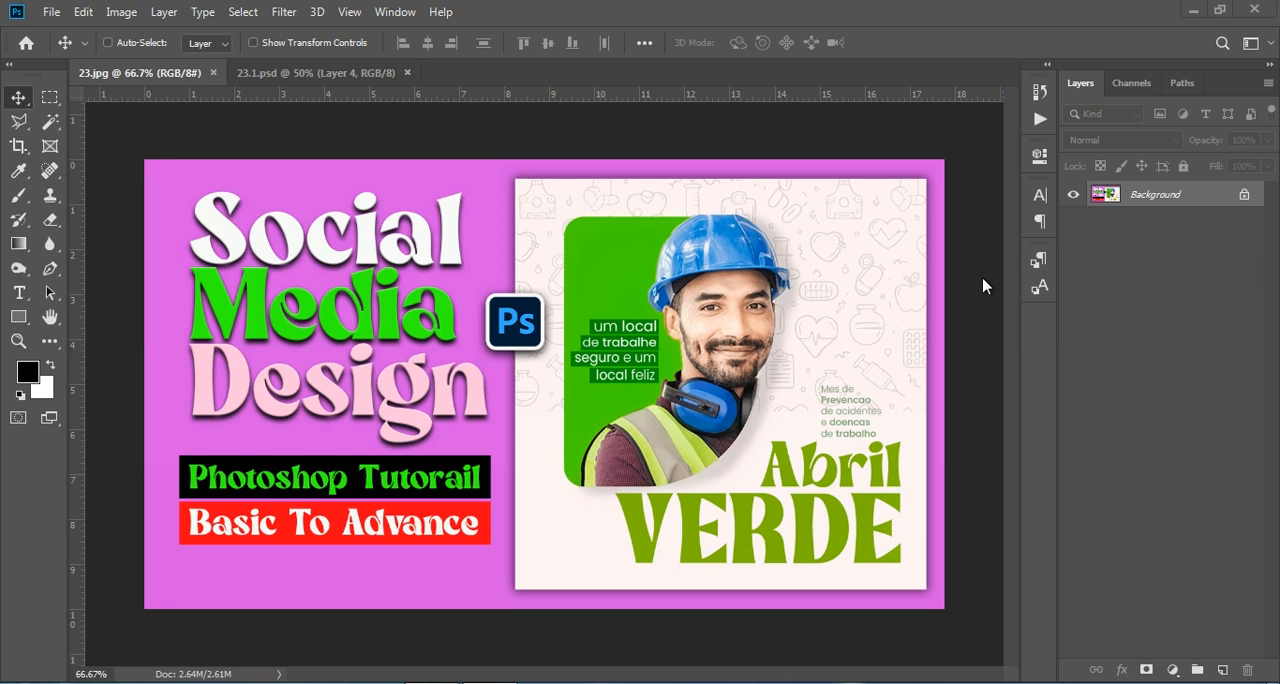
# - Create a new document from the SOCIAL MEDIA preset, 1000 × 1000 px at 300 ppi with a white background
pyautogui.click(336, 76)
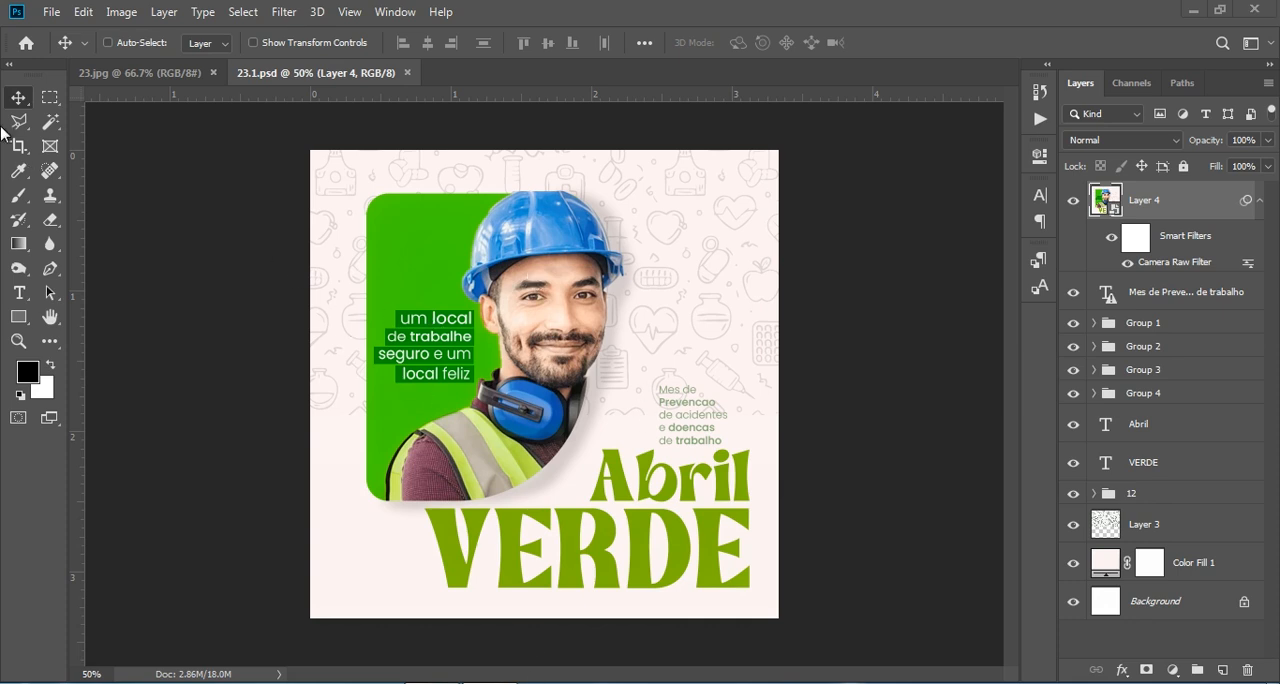
pyautogui.click(52, 14)
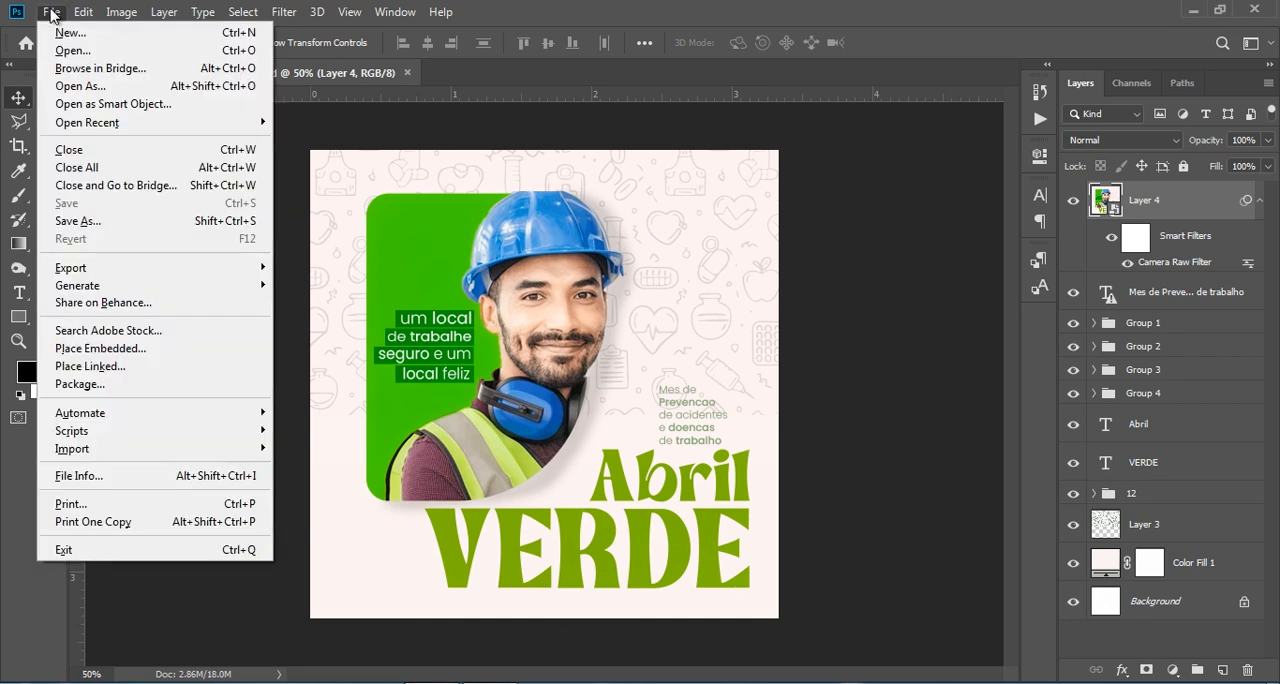
pyautogui.click(97, 35)
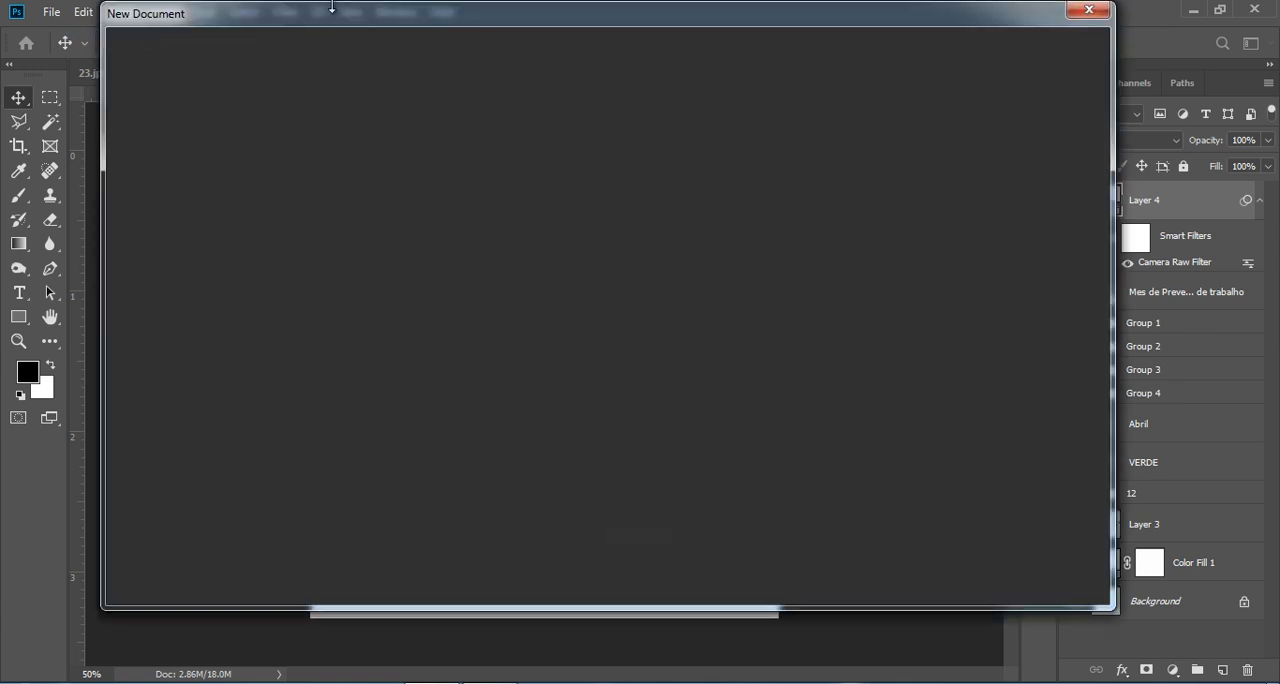
pyautogui.moveTo(415, 20); pyautogui.dragTo(485, 42)
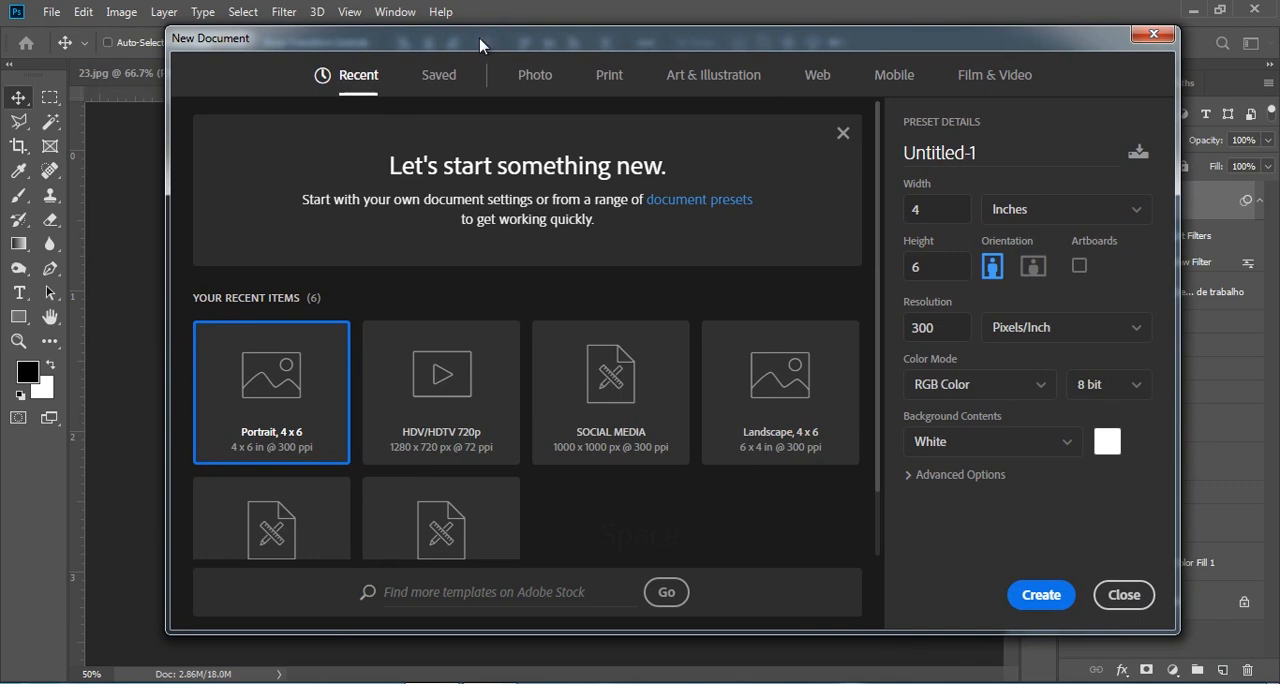
pyautogui.click(652, 375)
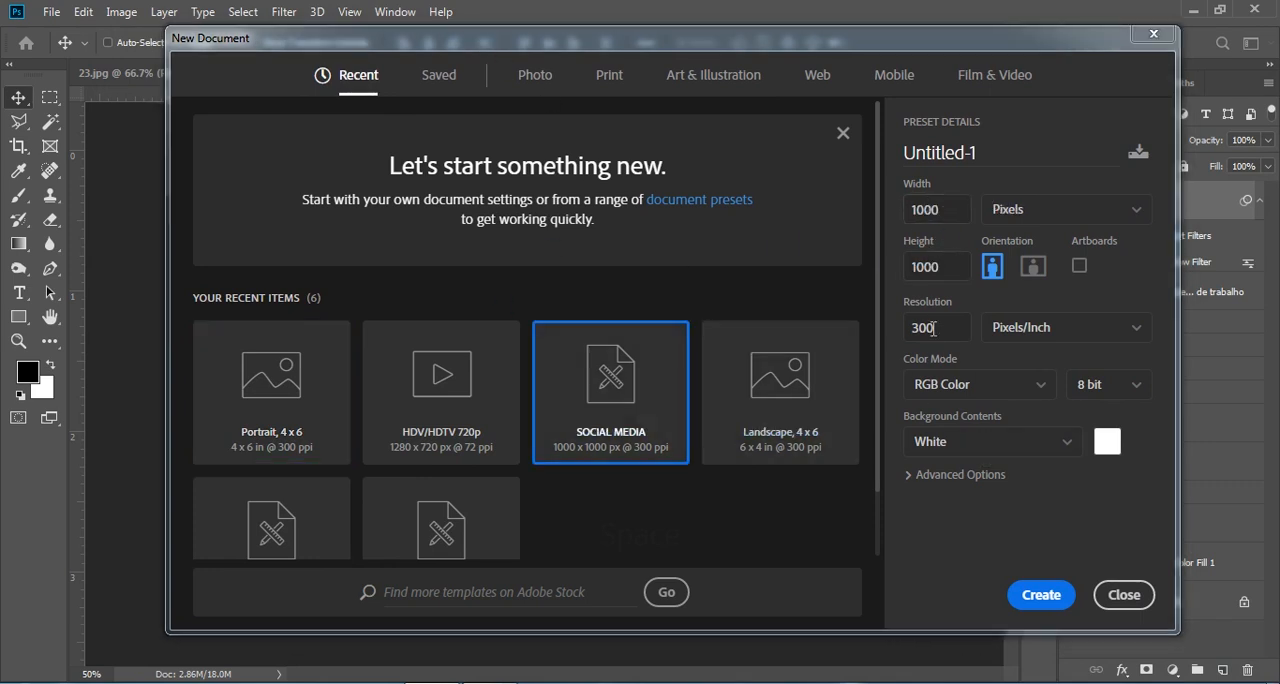
pyautogui.click(1039, 597)
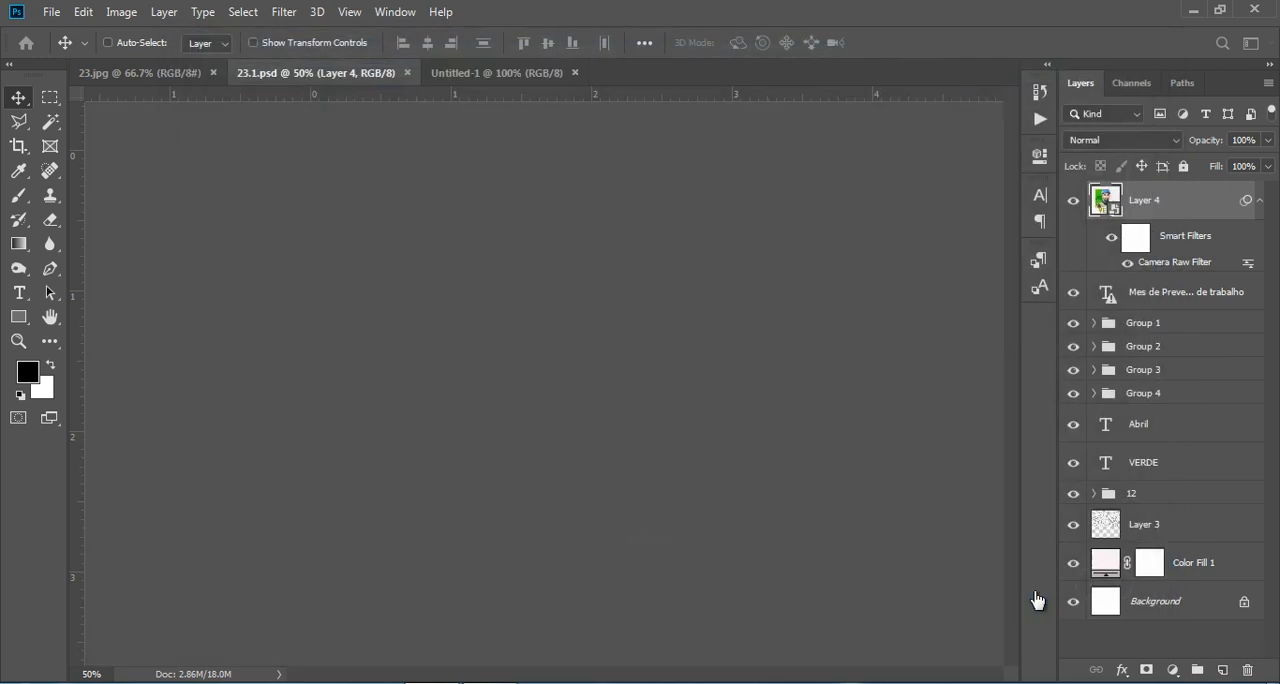
# - Draw a rounded rectangle about 460 × 644 px in the left half of the canvas
pyautogui.click(18, 317)
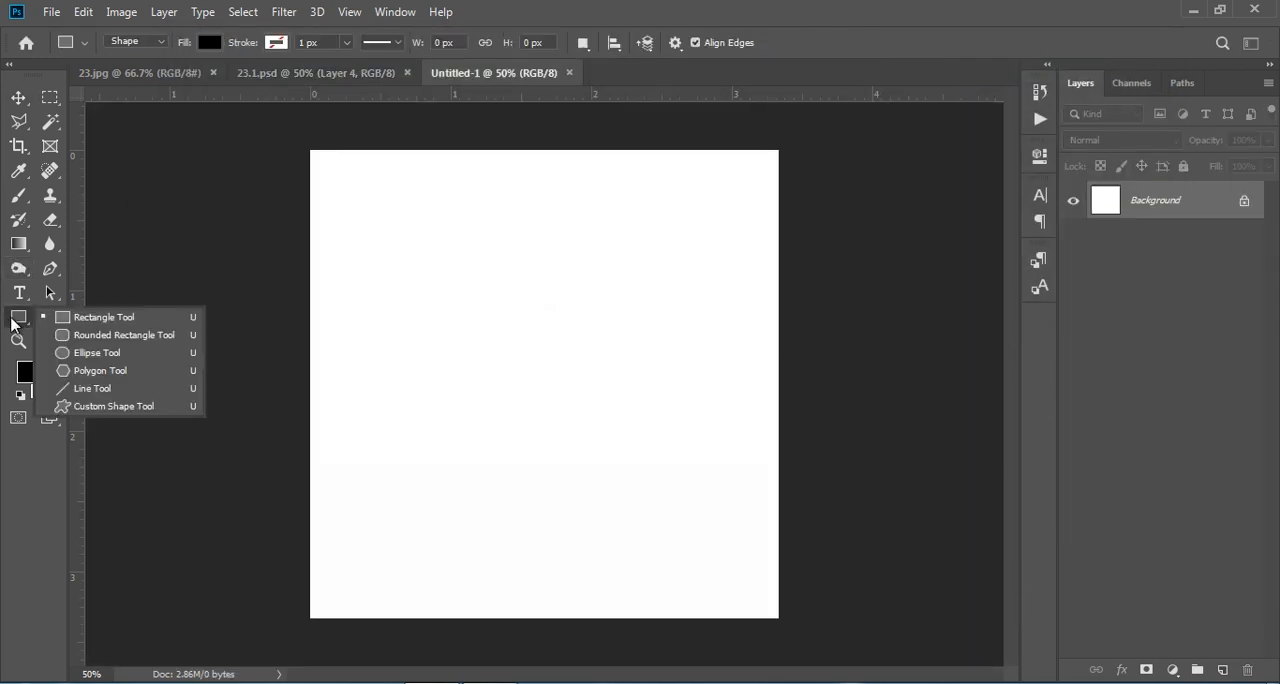
pyautogui.click(148, 343)
pyautogui.moveTo(350, 236); pyautogui.dragTo(565, 538)
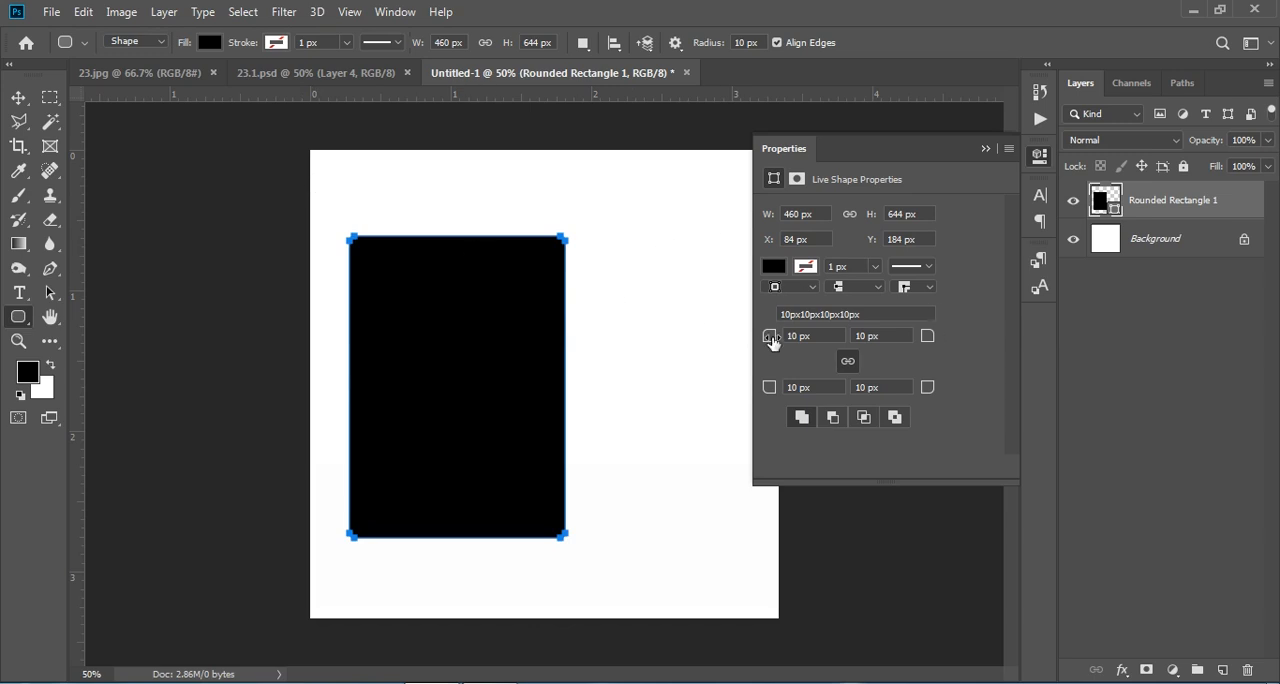
# - Set the rectangle's corner radii to 50 px, with only the bottom-right corner unlinked and rounded to about 323 px
pyautogui.moveTo(778, 342); pyautogui.dragTo(808, 344)
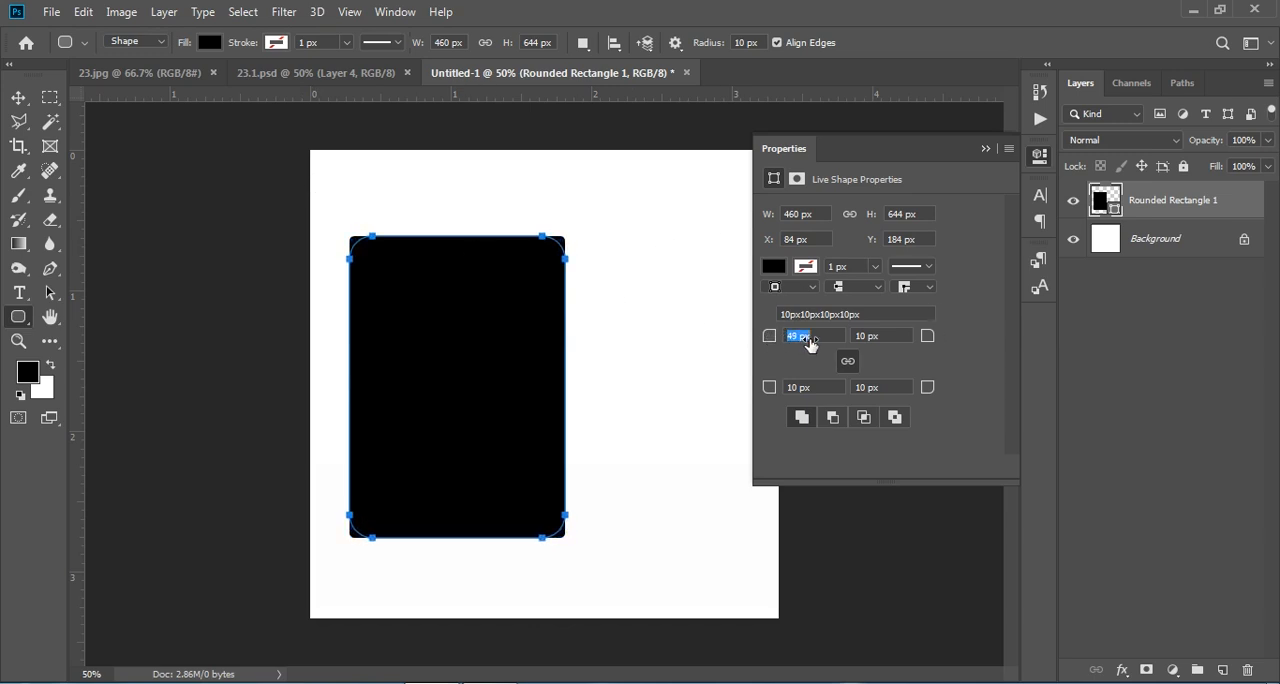
pyautogui.moveTo(811, 343); pyautogui.dragTo(812, 343)
pyautogui.moveTo(928, 395); pyautogui.dragTo(1184, 370)
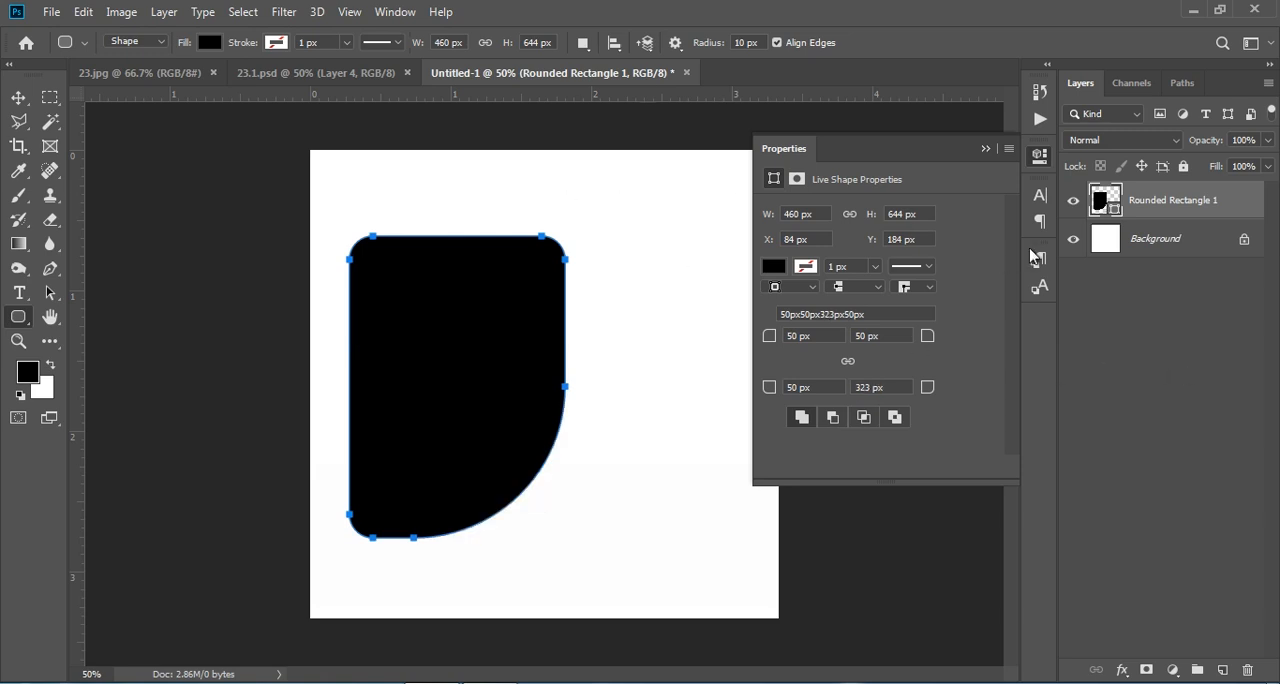
pyautogui.click(985, 150)
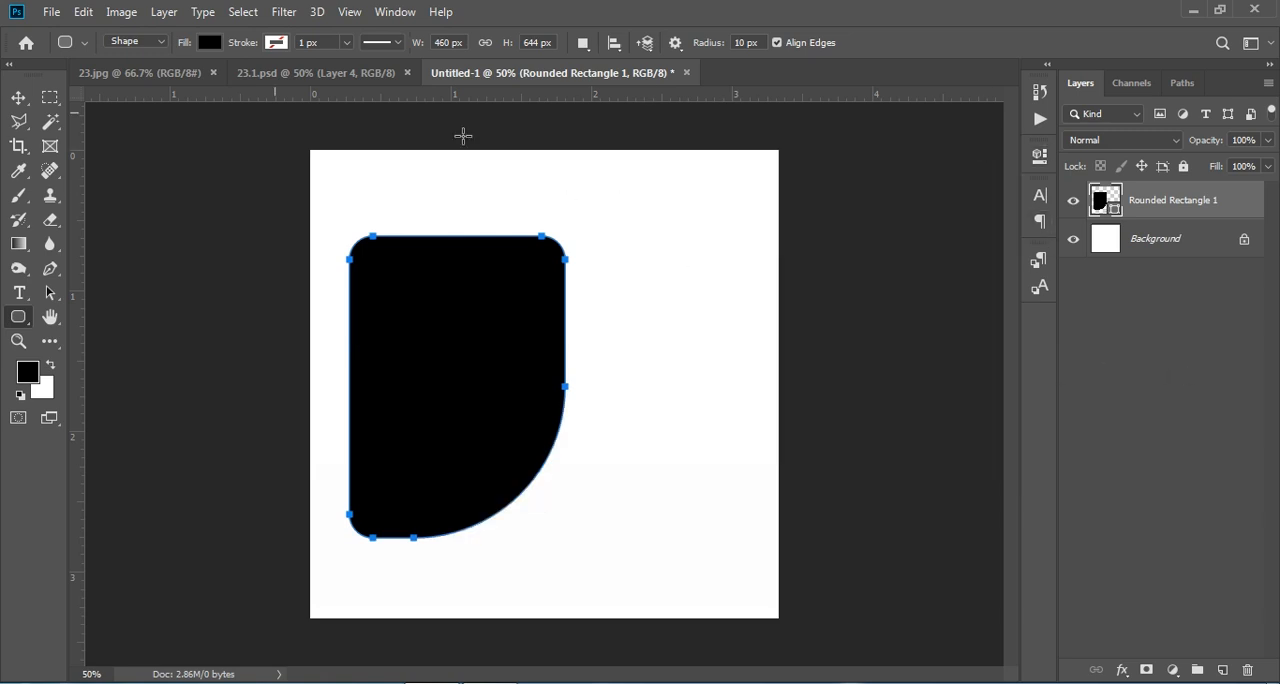
# - Move the black shape slightly up and to the right on the canvas, leaving its layer deselected
pyautogui.click(18, 97)
pyautogui.click(507, 395)
pyautogui.moveTo(471, 380)
pyautogui.mouseDown()
pyautogui.moveTo(506, 331)
pyautogui.moveTo(474, 378)
pyautogui.moveTo(474, 366)
pyautogui.mouseUp()
pyautogui.click(1227, 410)
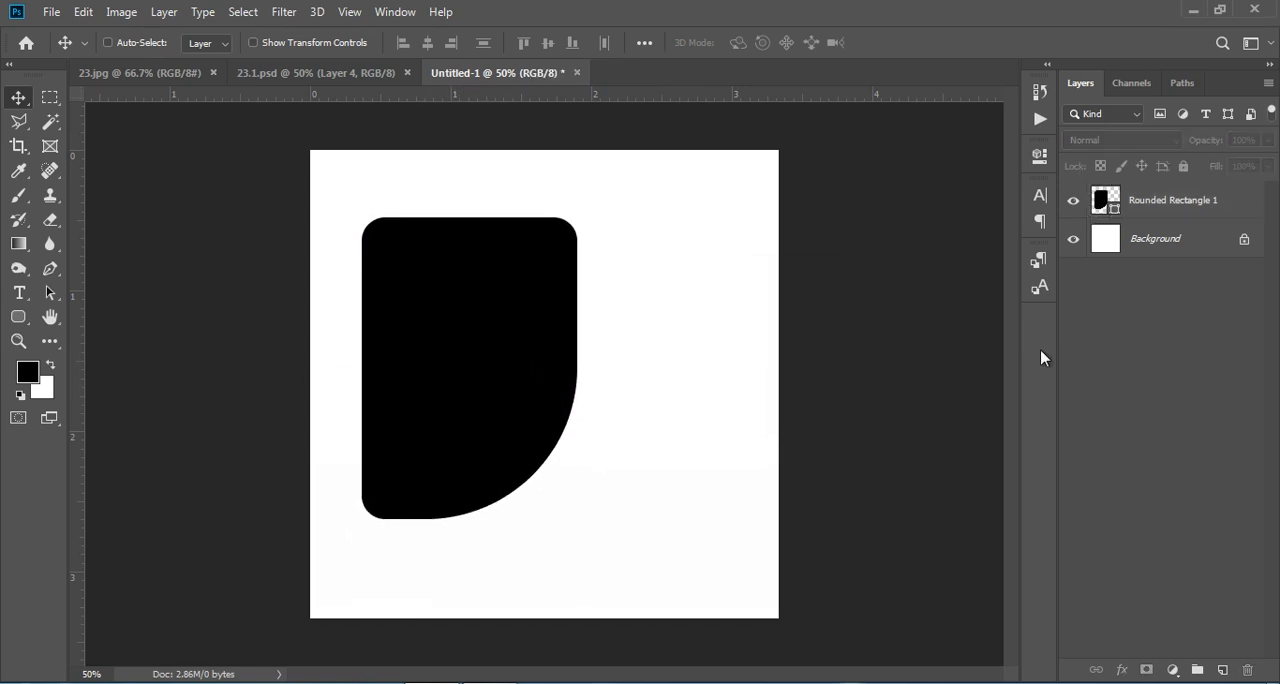
# - Change the rounded rectangle's fill colour to green #2cb716
pyautogui.doubleClick(1105, 203)
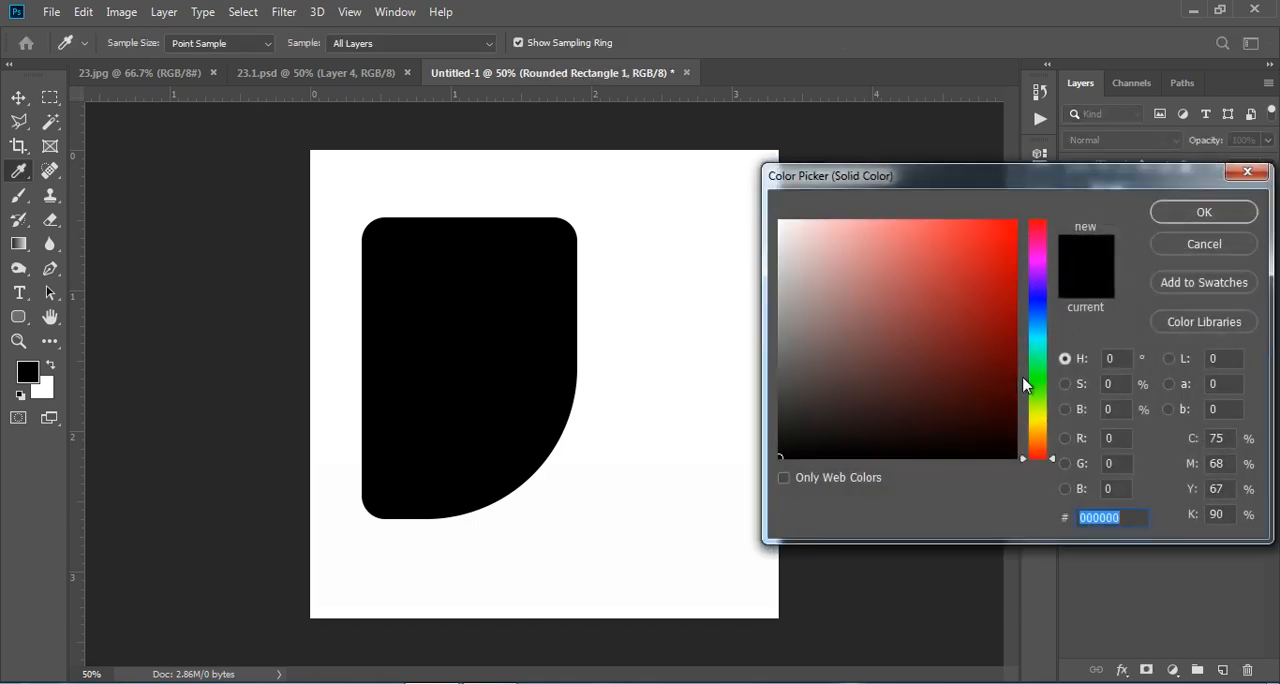
pyautogui.click(1040, 385)
pyautogui.click(1012, 290)
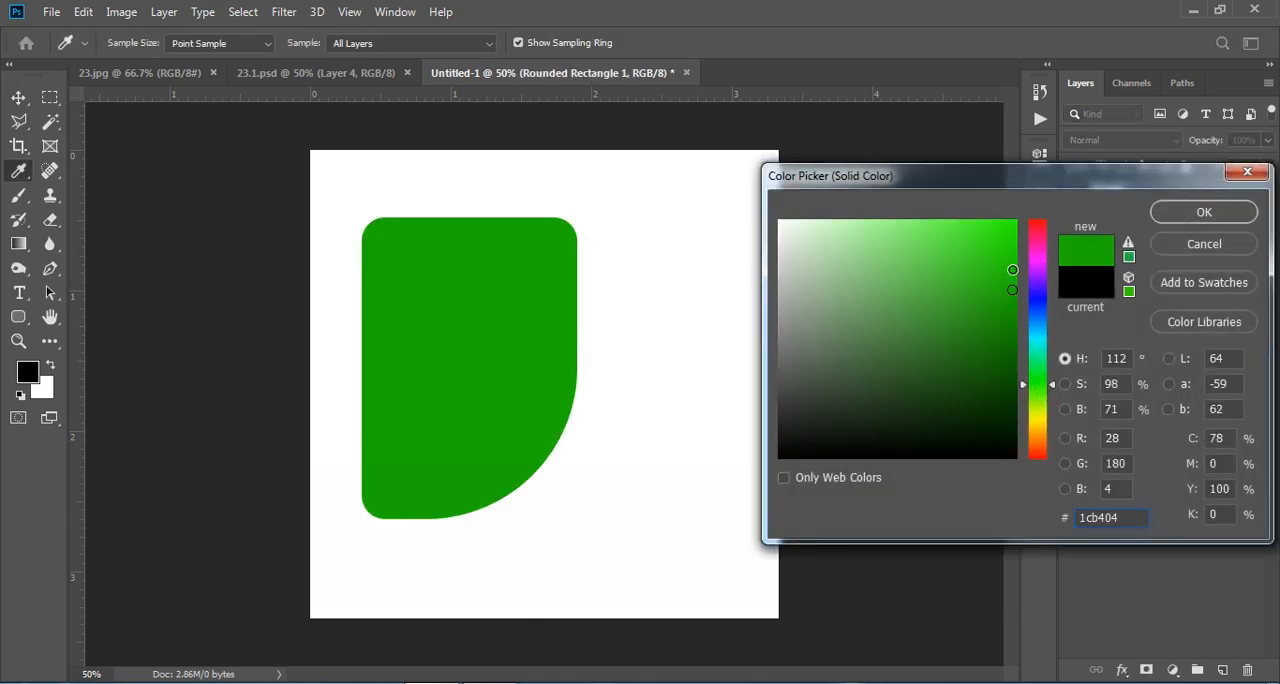
pyautogui.click(1012, 268)
pyautogui.click(994, 263)
pyautogui.click(989, 286)
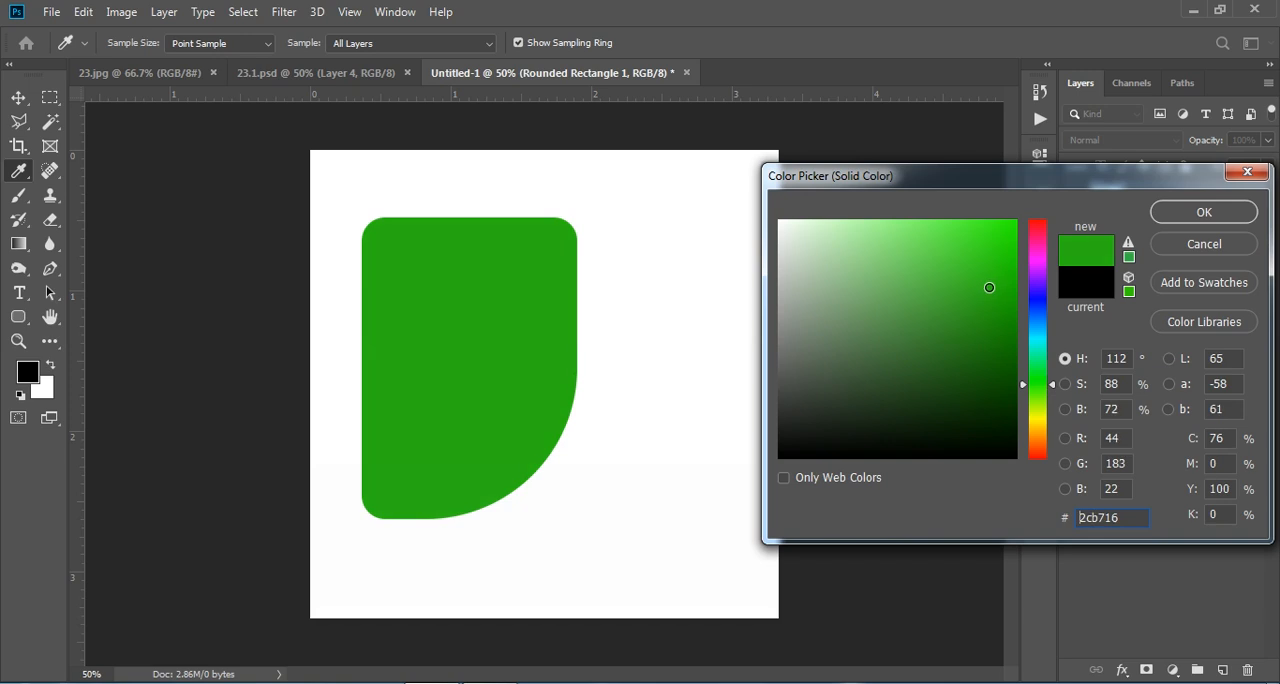
pyautogui.click(1204, 212)
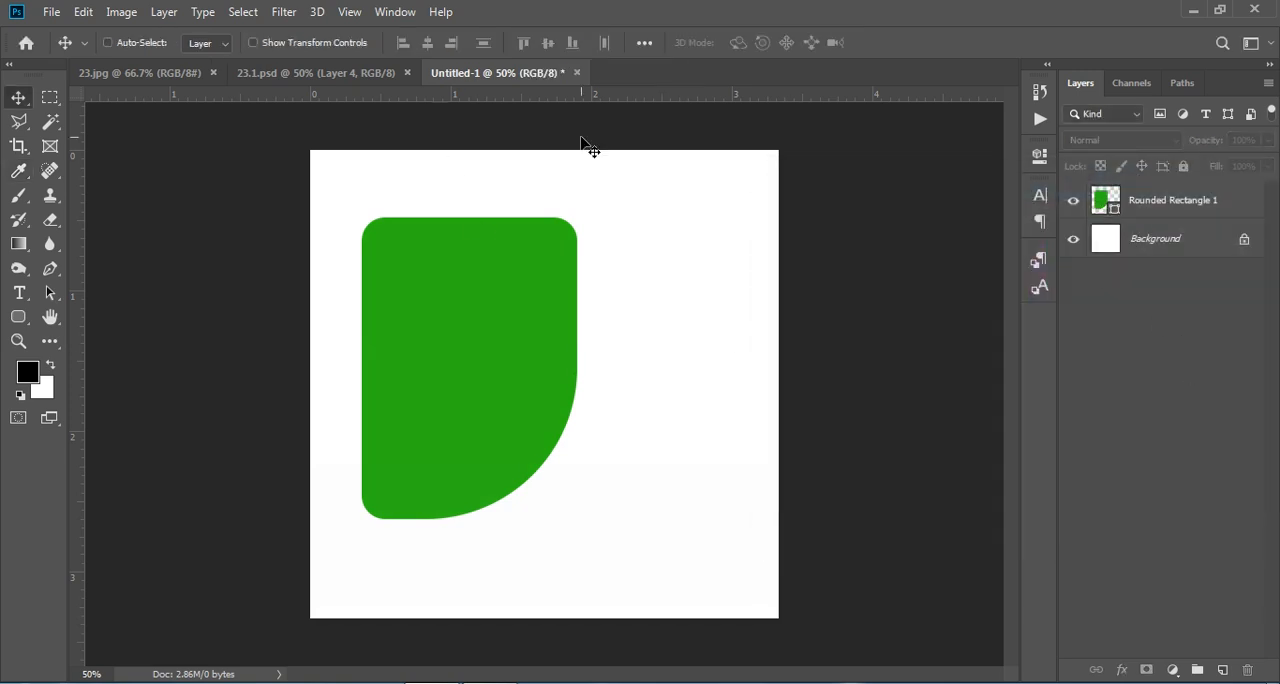
pyautogui.click(50, 12)
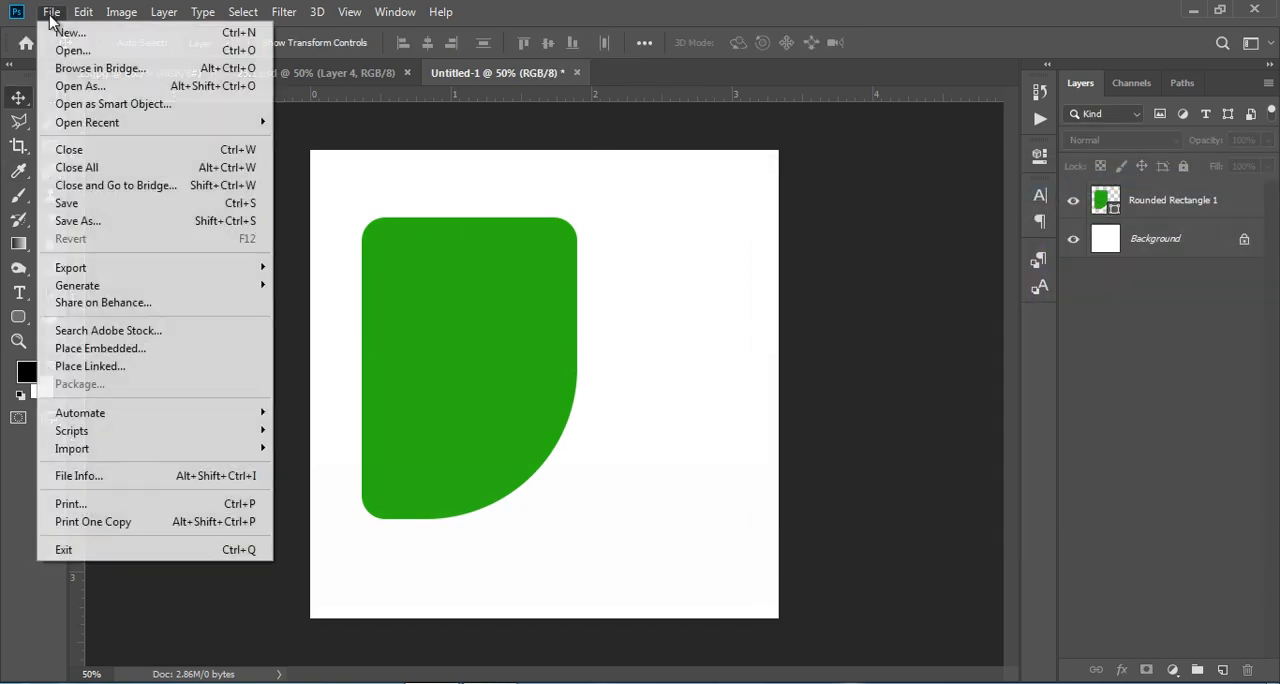
pyautogui.click(131, 358)
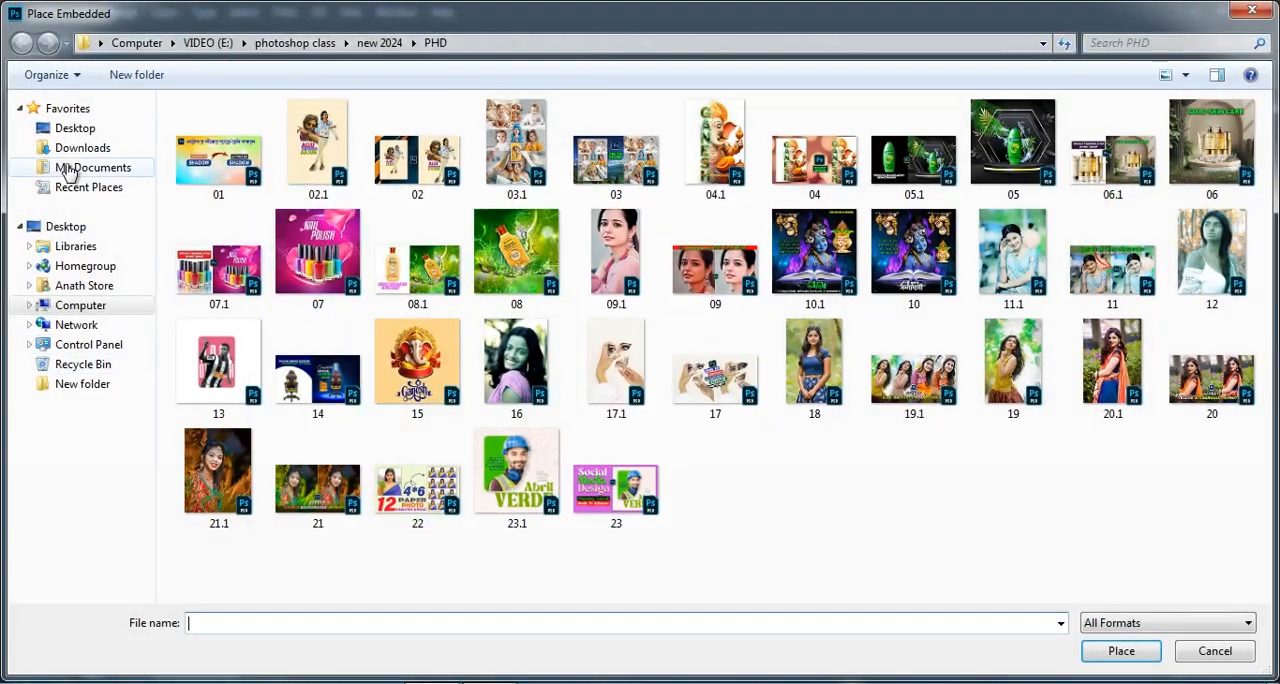
pyautogui.click(80, 148)
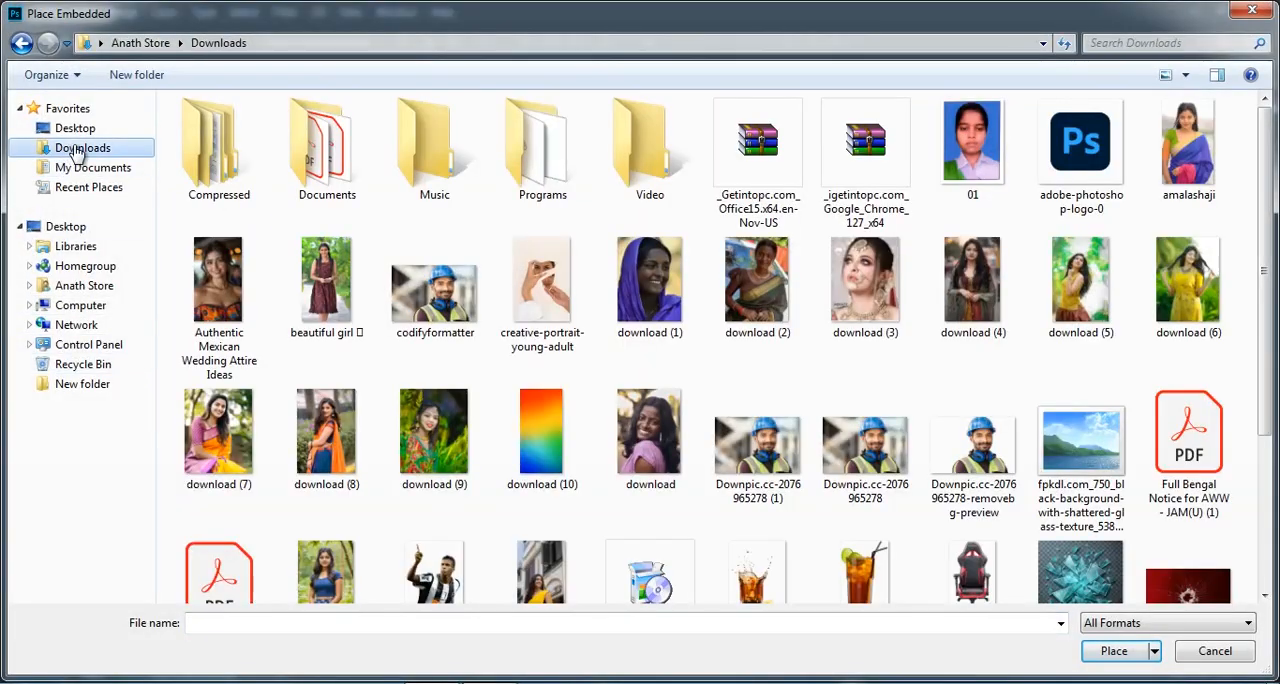
pyautogui.click(1005, 446)
pyautogui.click(1113, 651)
pyautogui.moveTo(725, 505); pyautogui.dragTo(665, 470)
pyautogui.press('Return')
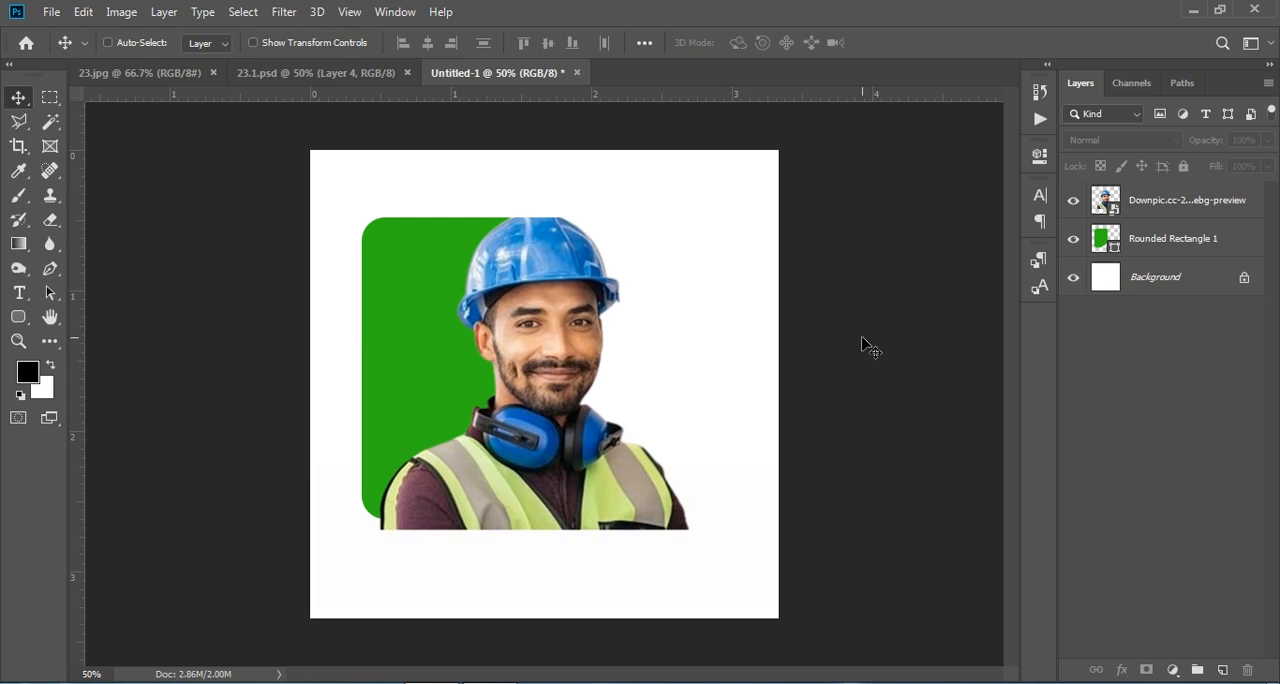
# - Load the rounded rectangle's outline as a selection and use it to add a layer mask to the worker photo
pyautogui.click(1167, 243)
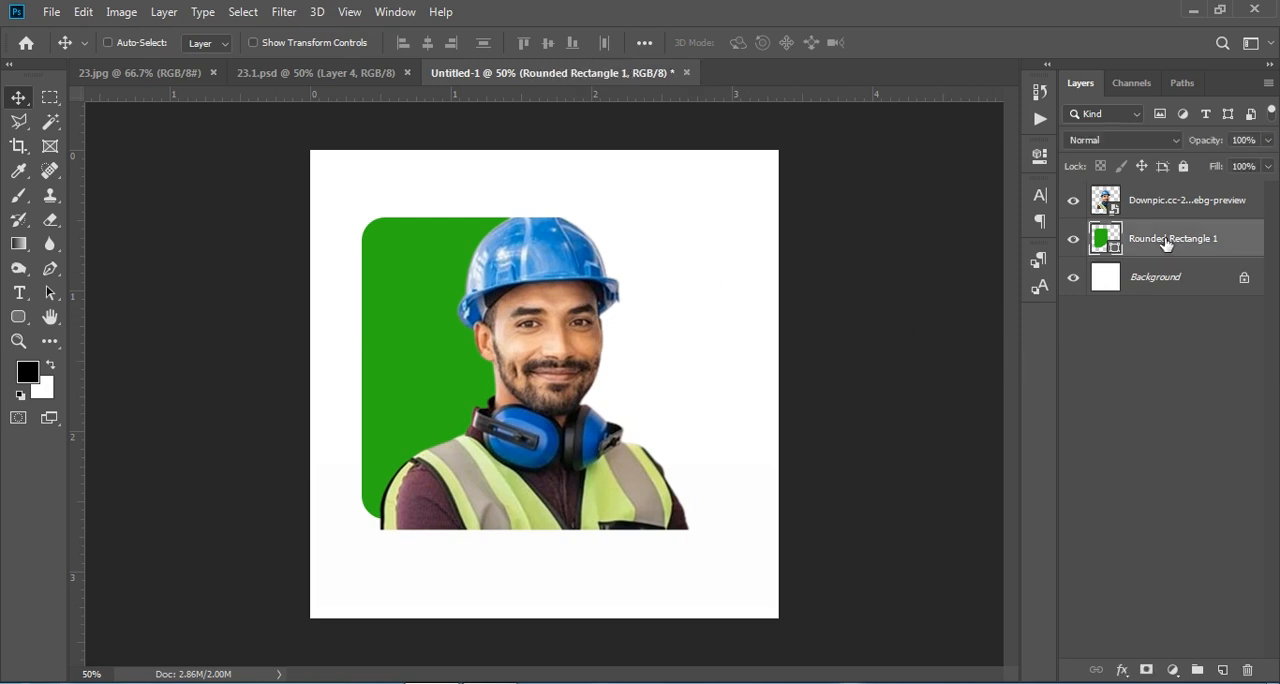
pyautogui.press('ctrl')
pyautogui.keyDown('ctrl'); pyautogui.click(1104, 243); pyautogui.keyUp('ctrl')
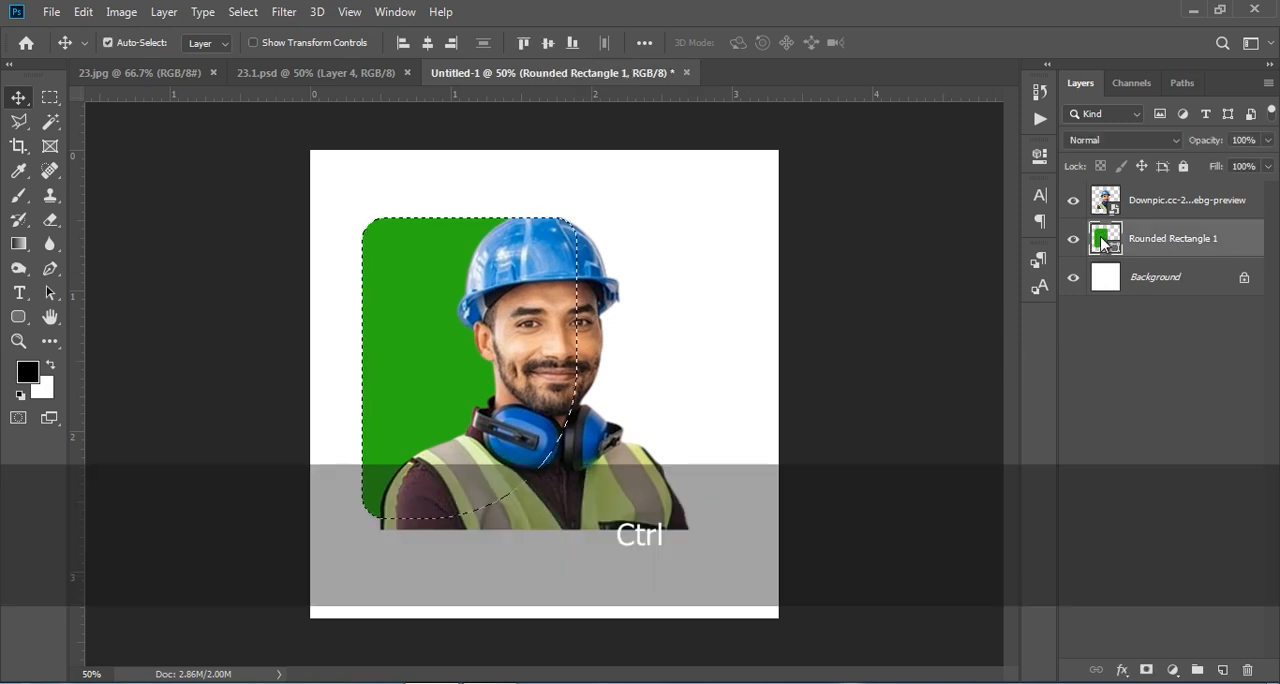
pyautogui.click(1163, 203)
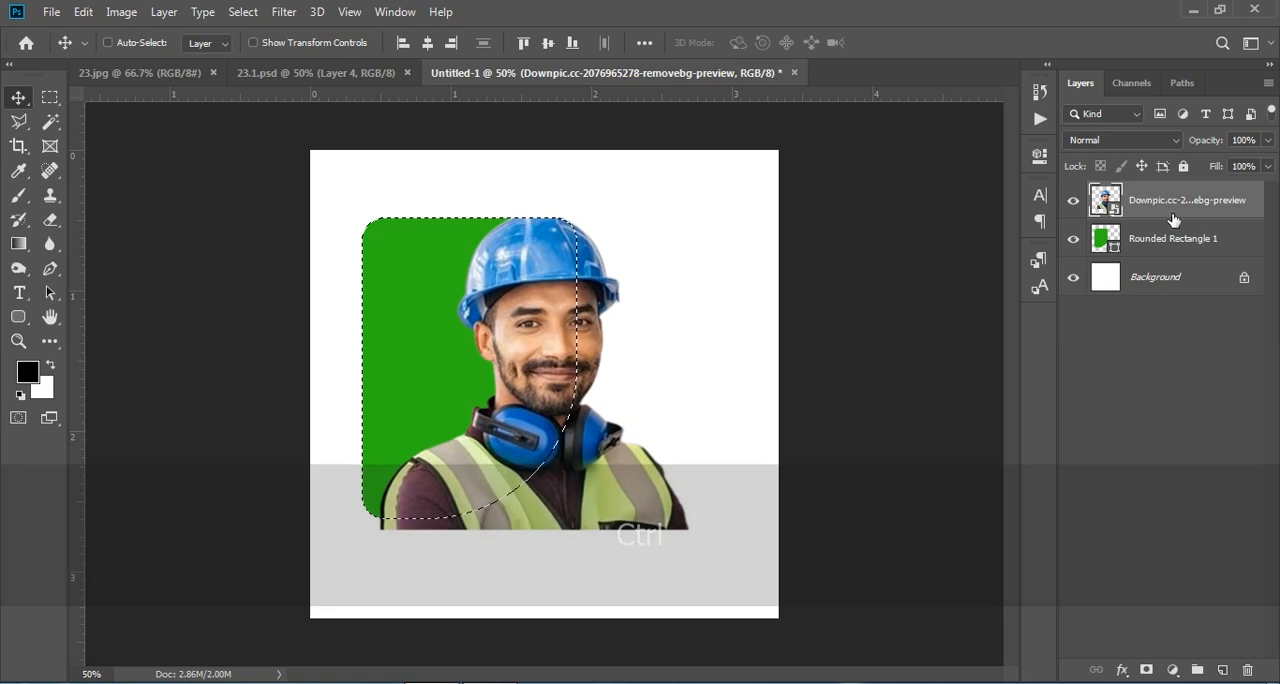
pyautogui.click(1147, 670)
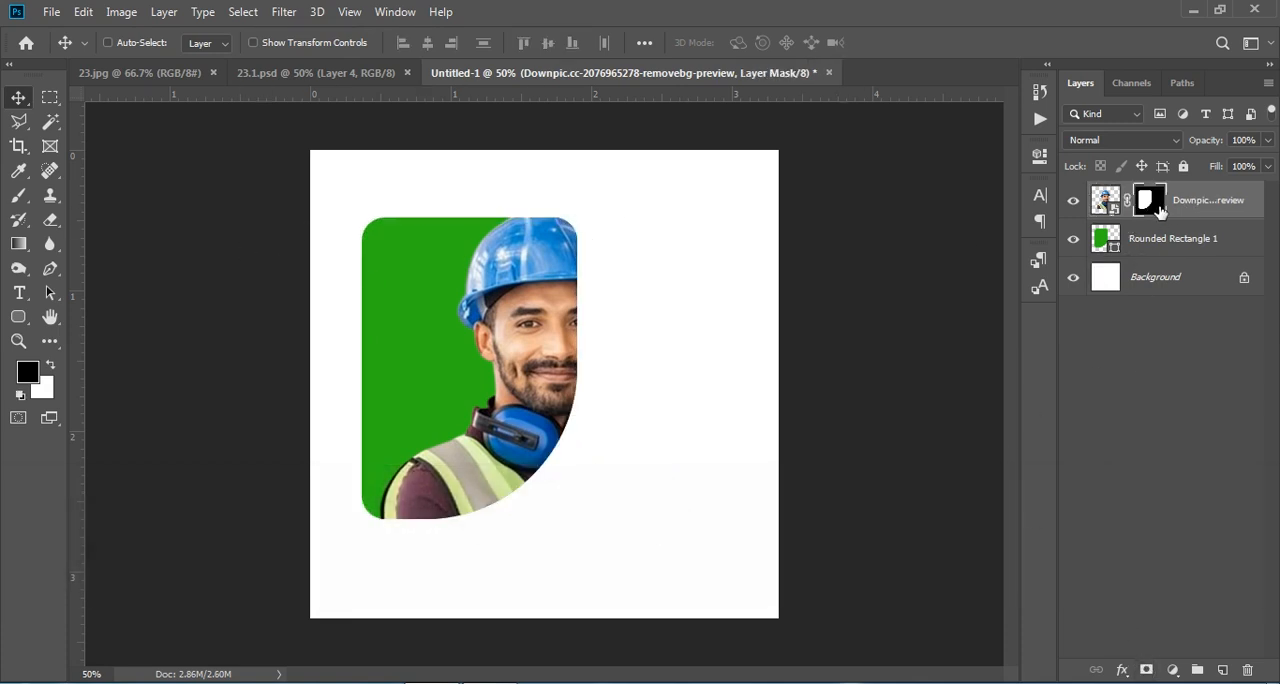
# - Choose the Brush tool and set a soft brush with a size of 66 px and 0% hardness for the mask
pyautogui.moveTo(19, 196); pyautogui.dragTo(85, 203)
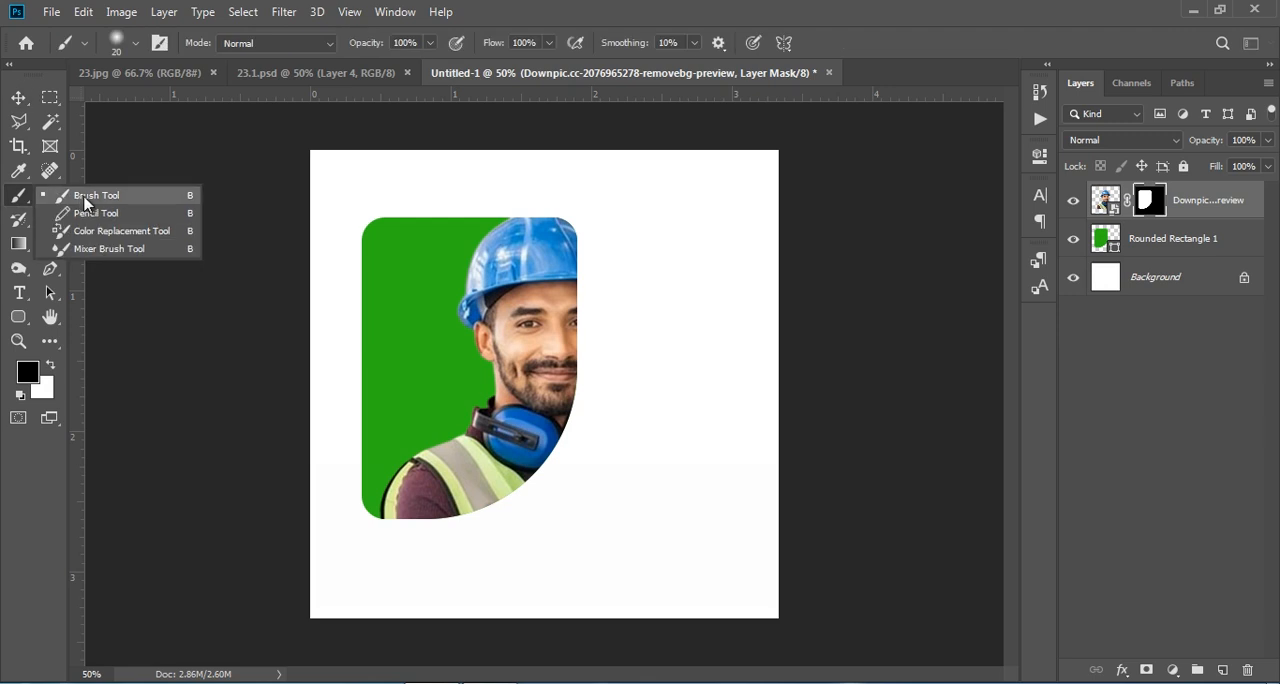
pyautogui.click(97, 200)
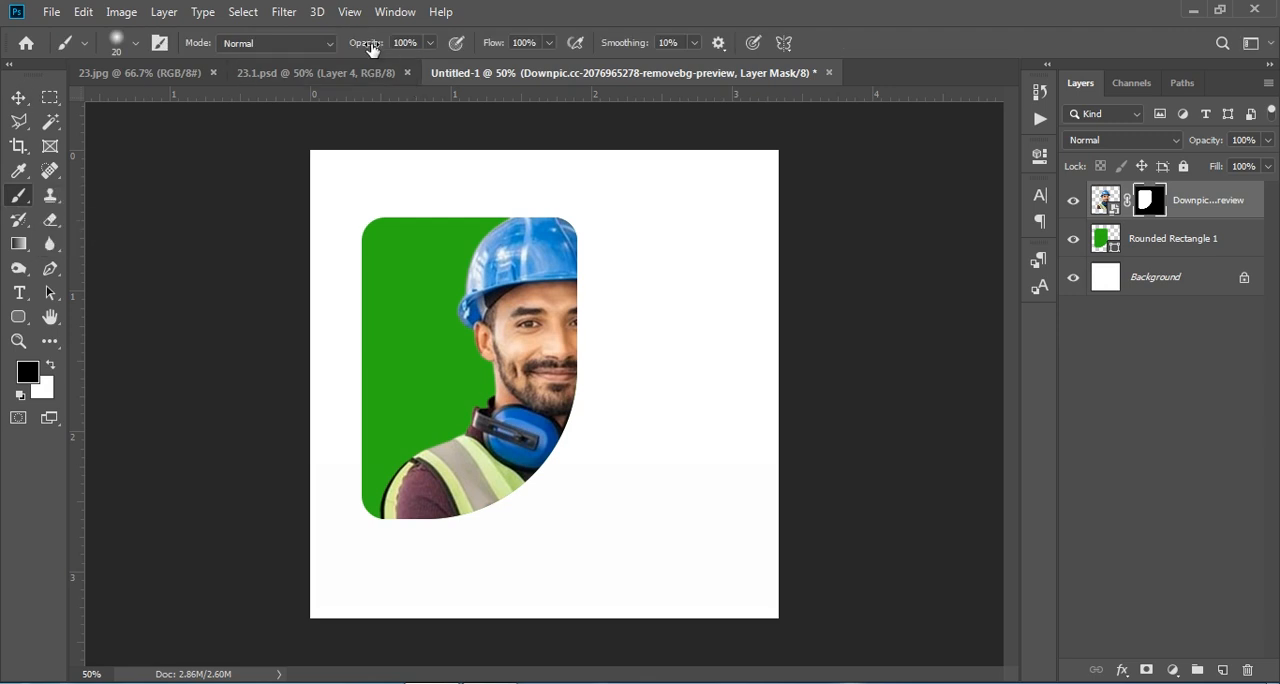
pyautogui.click(495, 45)
pyautogui.rightClick(558, 301)
pyautogui.click(693, 348)
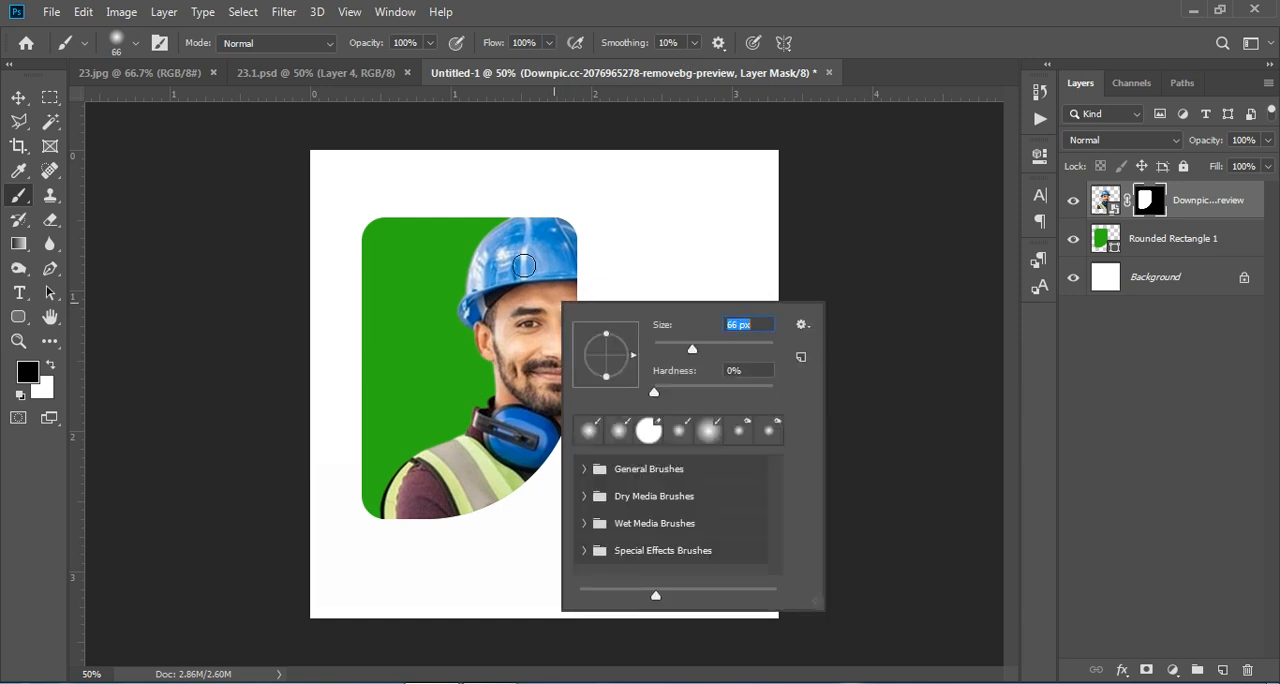
pyautogui.click(566, 231)
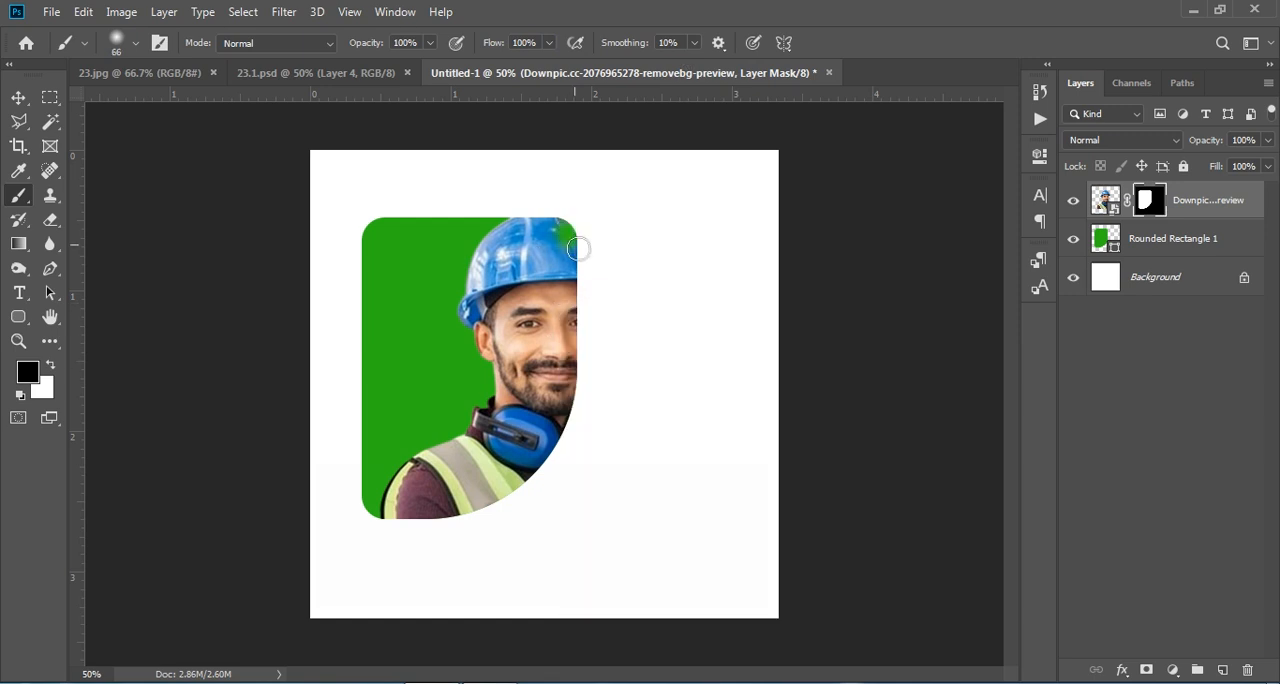
pyautogui.press('ctrl')
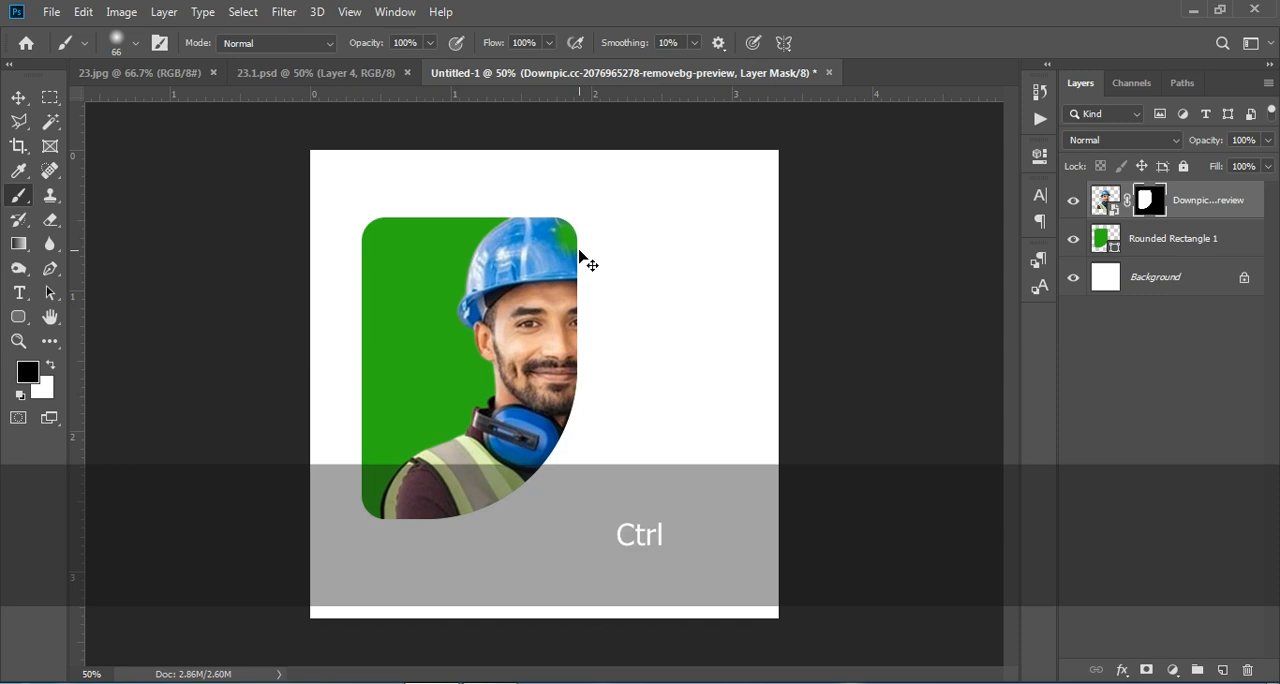
pyautogui.hotkey('ctrl', 'z')
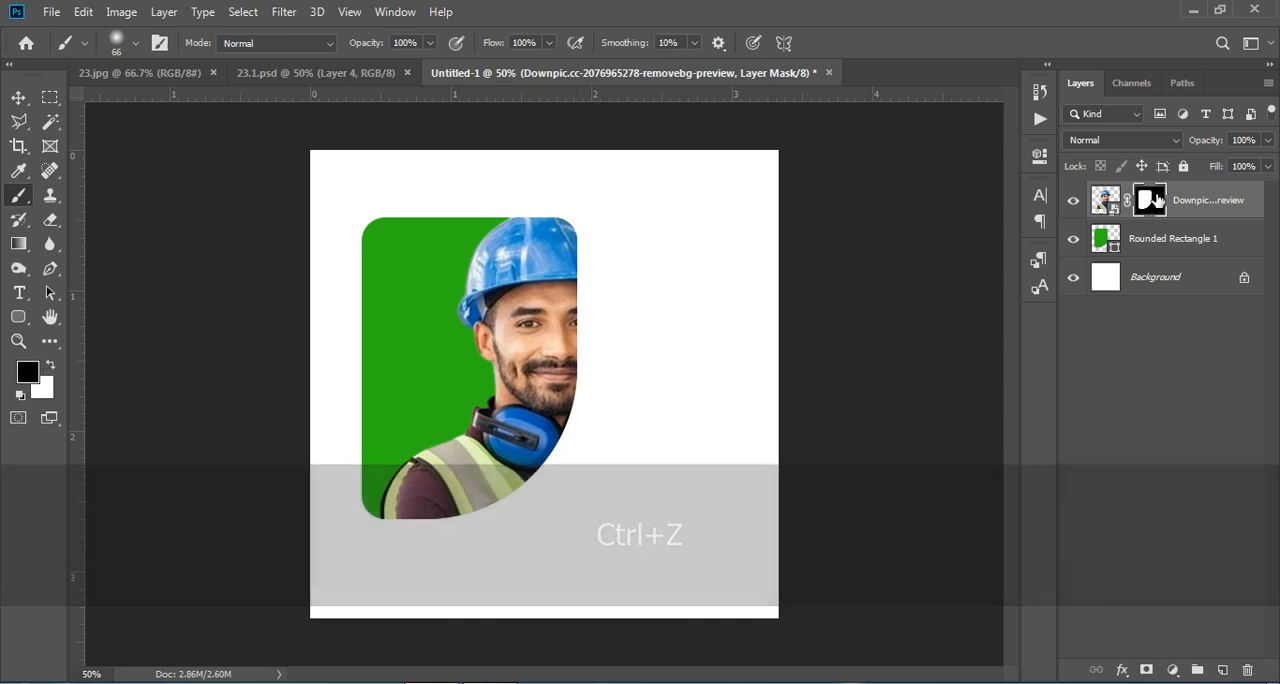
# - Swap the foreground colour to white and paint on the mask to reveal the hidden right part of the helmet
pyautogui.click(49, 367)
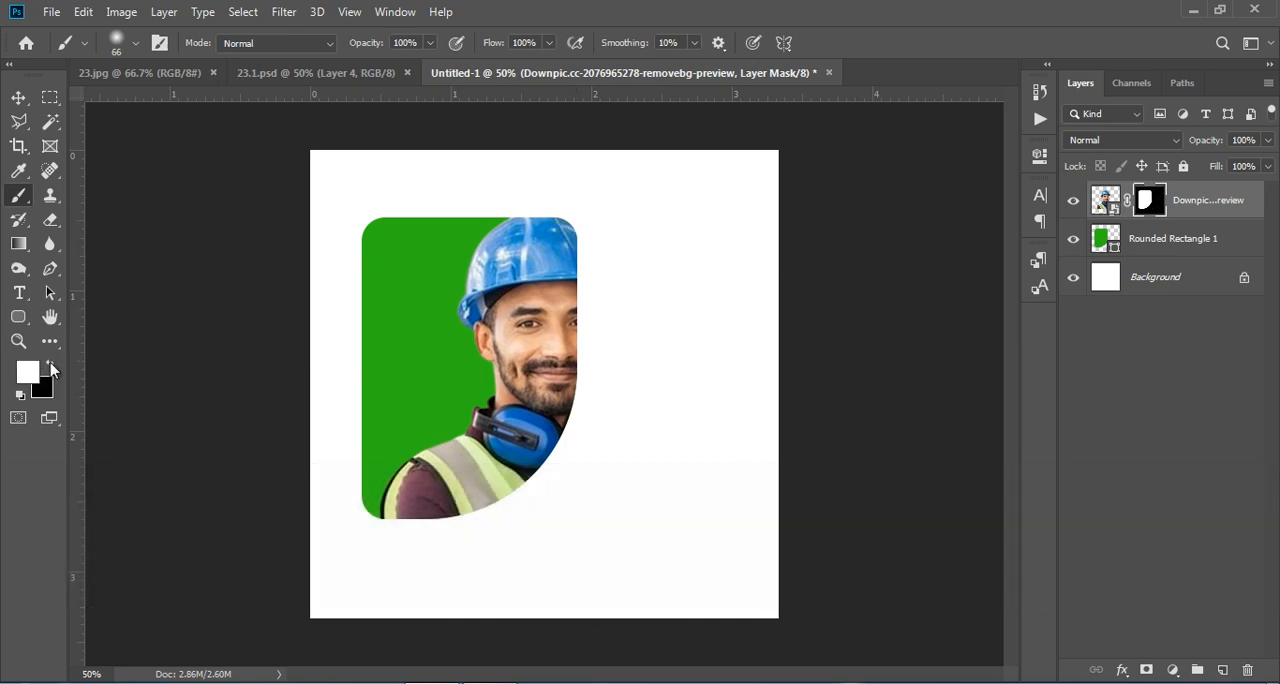
pyautogui.moveTo(575, 236)
pyautogui.mouseDown()
pyautogui.moveTo(585, 285)
pyautogui.moveTo(567, 234)
pyautogui.moveTo(592, 245)
pyautogui.moveTo(596, 276)
pyautogui.moveTo(577, 324)
pyautogui.moveTo(599, 296)
pyautogui.moveTo(609, 315)
pyautogui.moveTo(588, 326)
pyautogui.moveTo(610, 293)
pyautogui.moveTo(603, 277)
pyautogui.moveTo(620, 304)
pyautogui.mouseUp()
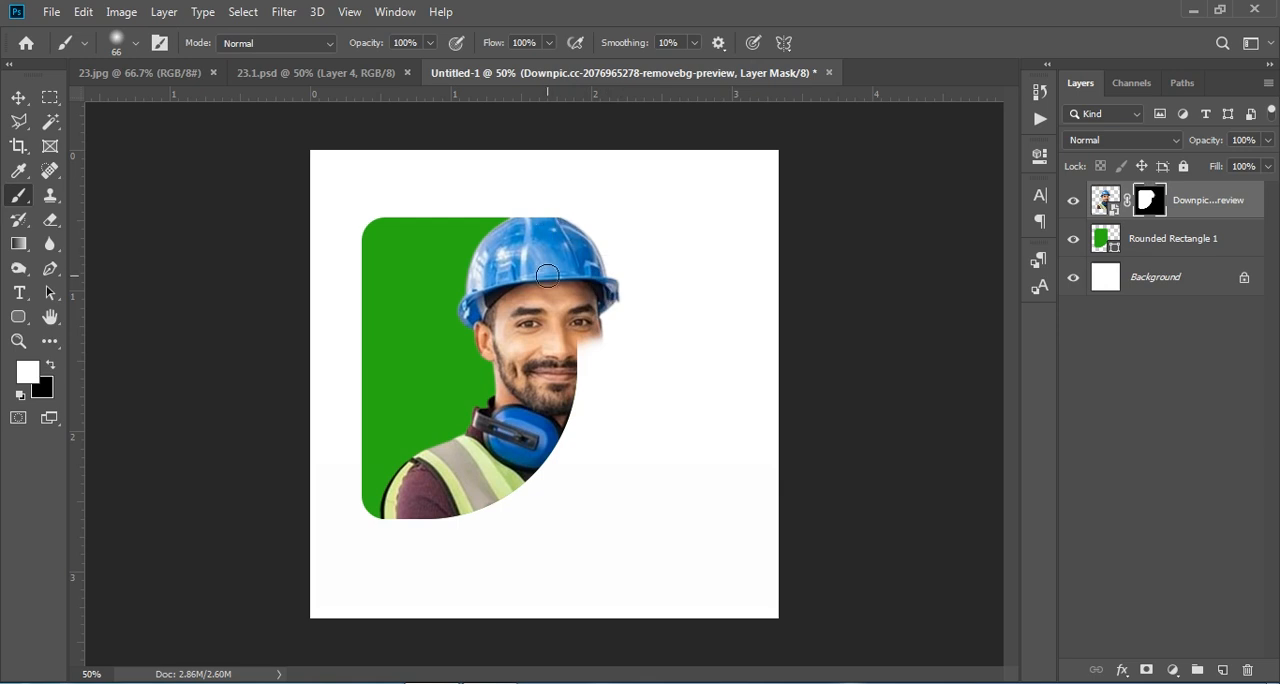
# - Paint white on the mask with a soft 34 px brush at 100% opacity to reveal the face's right side down to the jaw
pyautogui.press('ctrl+KP_Add')
pyautogui.press('ctrl+KP_Add')
pyautogui.press('ctrl+KP_Add')
pyautogui.rightClick(555, 276)
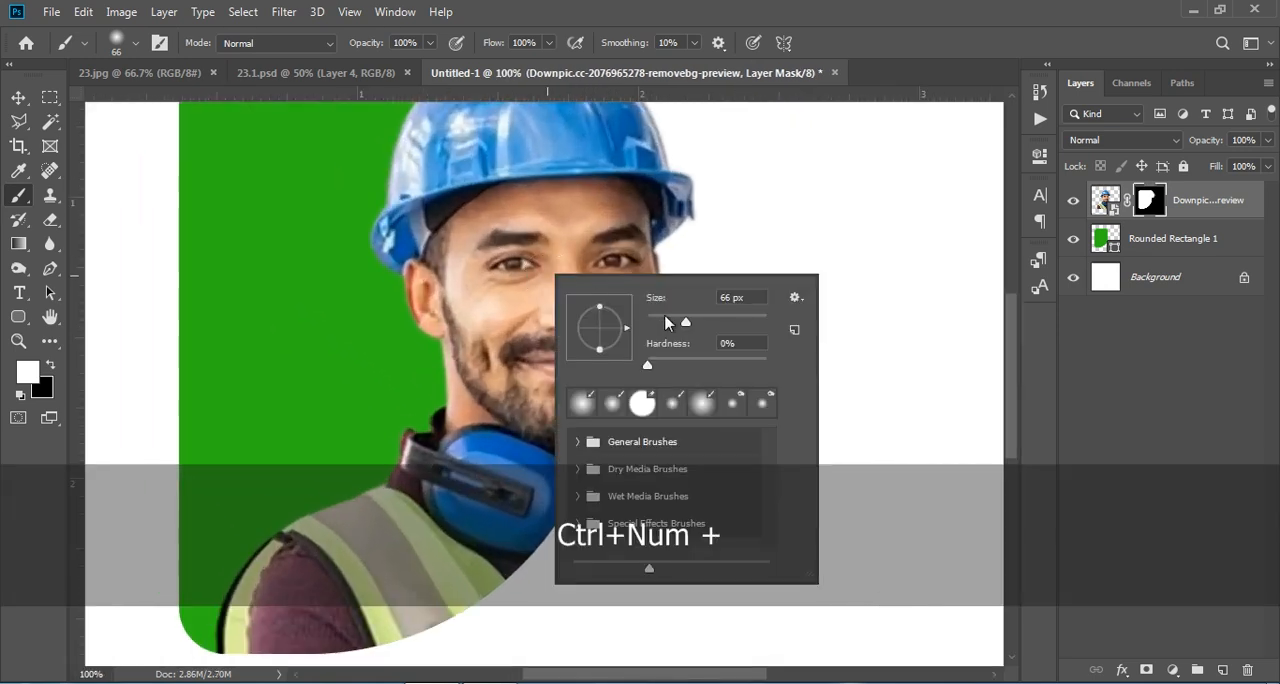
pyautogui.click(666, 320)
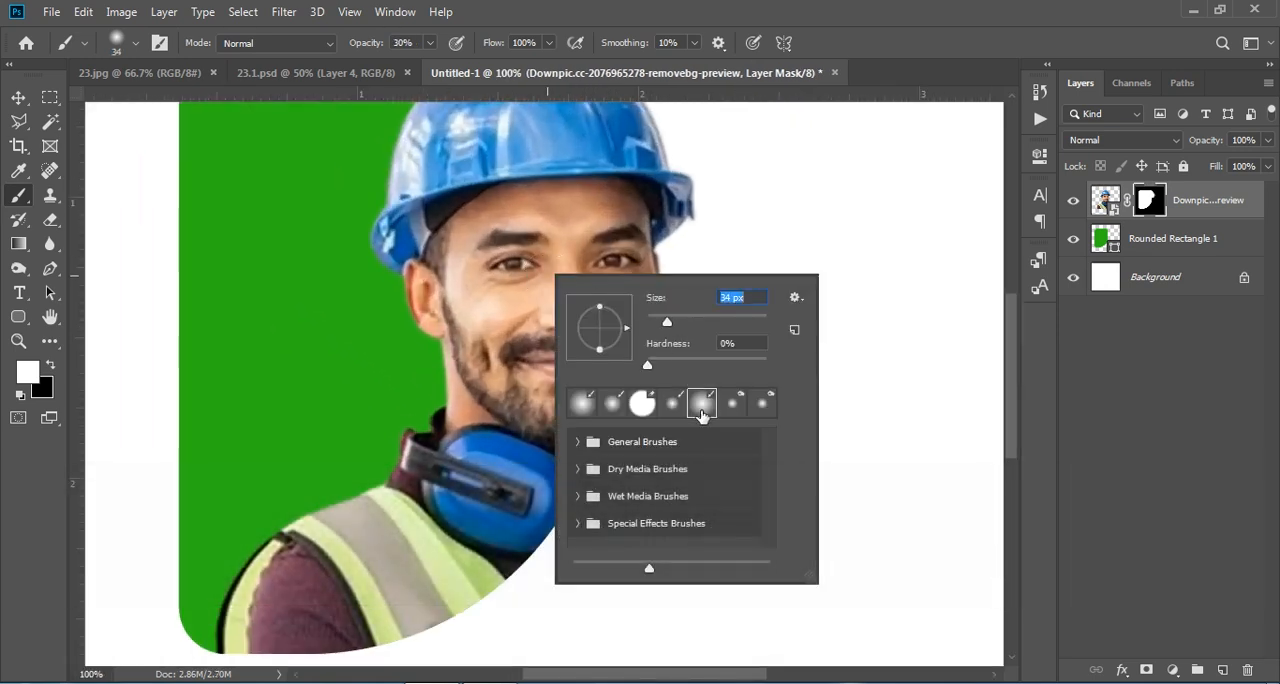
pyautogui.click(632, 211)
pyautogui.moveTo(646, 304)
pyautogui.mouseDown()
pyautogui.moveTo(628, 358)
pyautogui.moveTo(610, 322)
pyautogui.moveTo(621, 294)
pyautogui.moveTo(634, 305)
pyautogui.moveTo(623, 348)
pyautogui.moveTo(610, 350)
pyautogui.moveTo(615, 314)
pyautogui.moveTo(600, 310)
pyautogui.moveTo(600, 340)
pyautogui.moveTo(618, 354)
pyautogui.moveTo(608, 325)
pyautogui.moveTo(603, 381)
pyautogui.moveTo(612, 360)
pyautogui.moveTo(587, 427)
pyautogui.moveTo(635, 382)
pyautogui.moveTo(554, 442)
pyautogui.moveTo(589, 436)
pyautogui.moveTo(638, 375)
pyautogui.moveTo(627, 409)
pyautogui.moveTo(623, 275)
pyautogui.mouseUp()
pyautogui.moveTo(362, 47); pyautogui.dragTo(535, 47)
pyautogui.moveTo(612, 297)
pyautogui.mouseDown()
pyautogui.moveTo(595, 368)
pyautogui.moveTo(625, 290)
pyautogui.moveTo(616, 352)
pyautogui.moveTo(646, 299)
pyautogui.moveTo(644, 353)
pyautogui.moveTo(591, 435)
pyautogui.moveTo(585, 414)
pyautogui.moveTo(589, 424)
pyautogui.moveTo(606, 412)
pyautogui.moveTo(569, 453)
pyautogui.moveTo(607, 402)
pyautogui.moveTo(574, 454)
pyautogui.mouseUp()
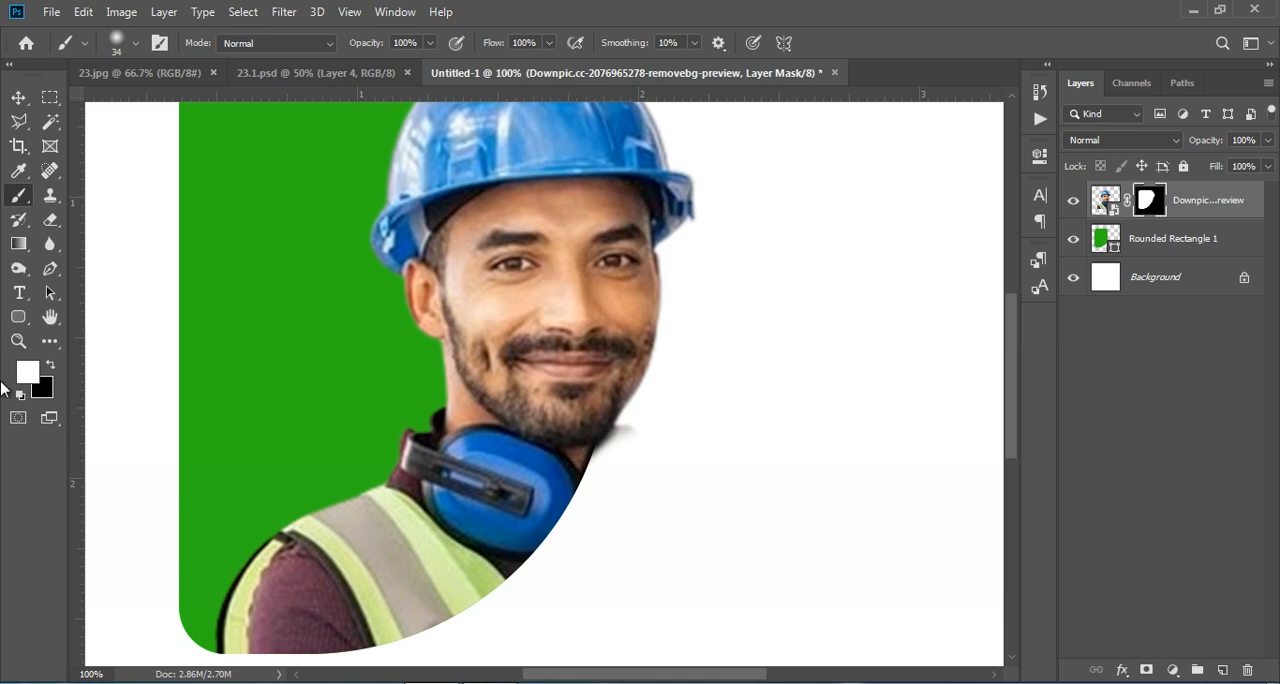
# - Switch the foreground colour to black and paint on the mask to hide the grey smudge below the worker's jaw
pyautogui.click(50, 368)
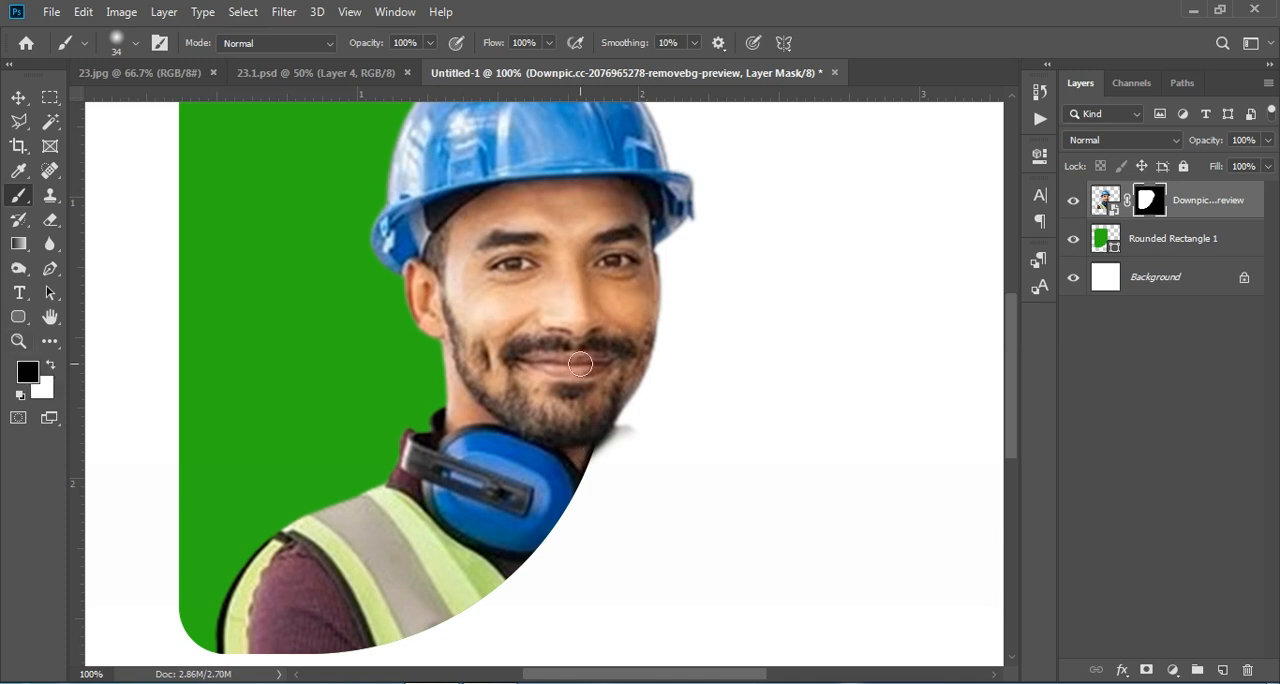
pyautogui.moveTo(634, 452)
pyautogui.mouseDown()
pyautogui.moveTo(614, 458)
pyautogui.moveTo(629, 429)
pyautogui.moveTo(608, 457)
pyautogui.moveTo(627, 429)
pyautogui.moveTo(608, 453)
pyautogui.mouseUp()
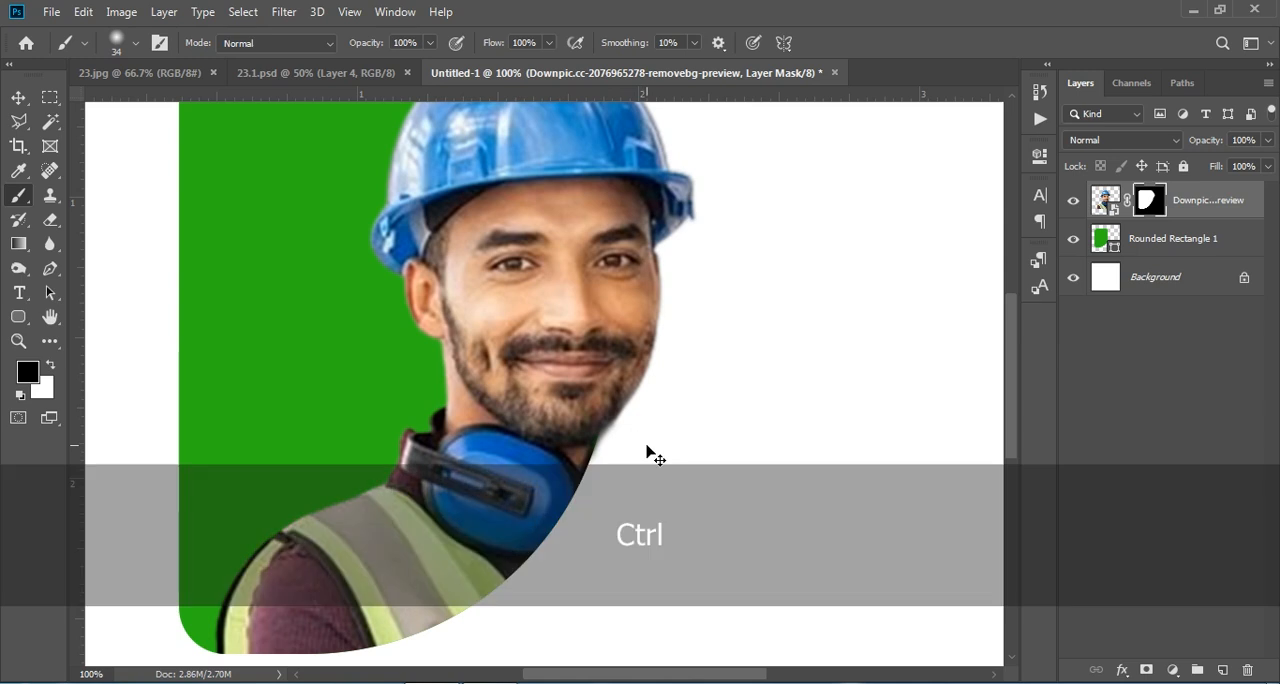
pyautogui.press('ctrl+KP_Subtract')
pyautogui.press('ctrl+KP_Subtract')
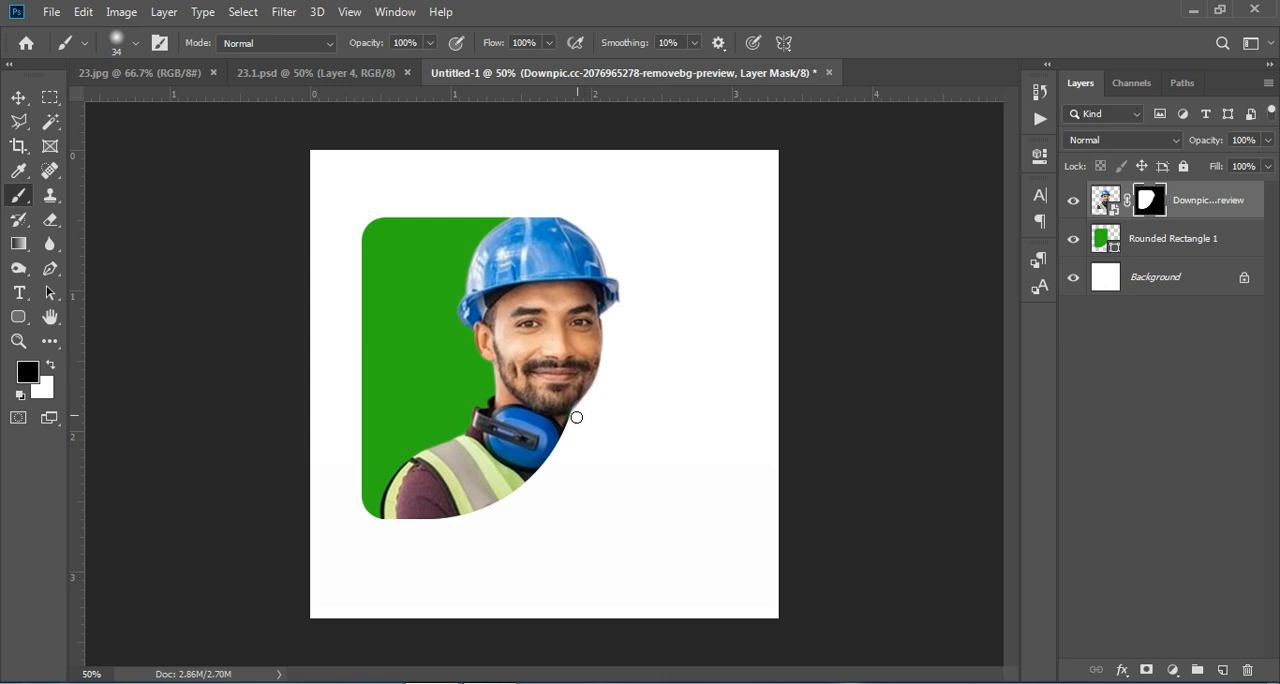
# - Compare with the reference design 23.1.psd and change the rounded rectangle's fill to the brighter green 21ca06
pyautogui.click(352, 82)
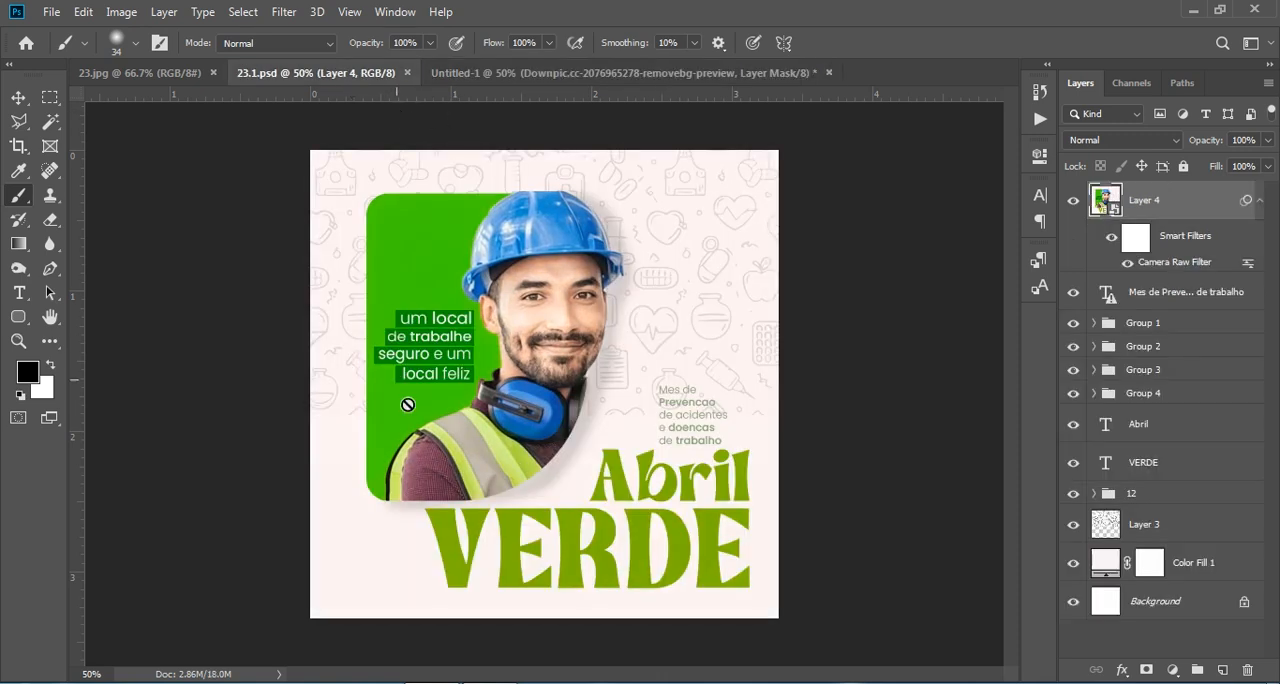
pyautogui.click(583, 74)
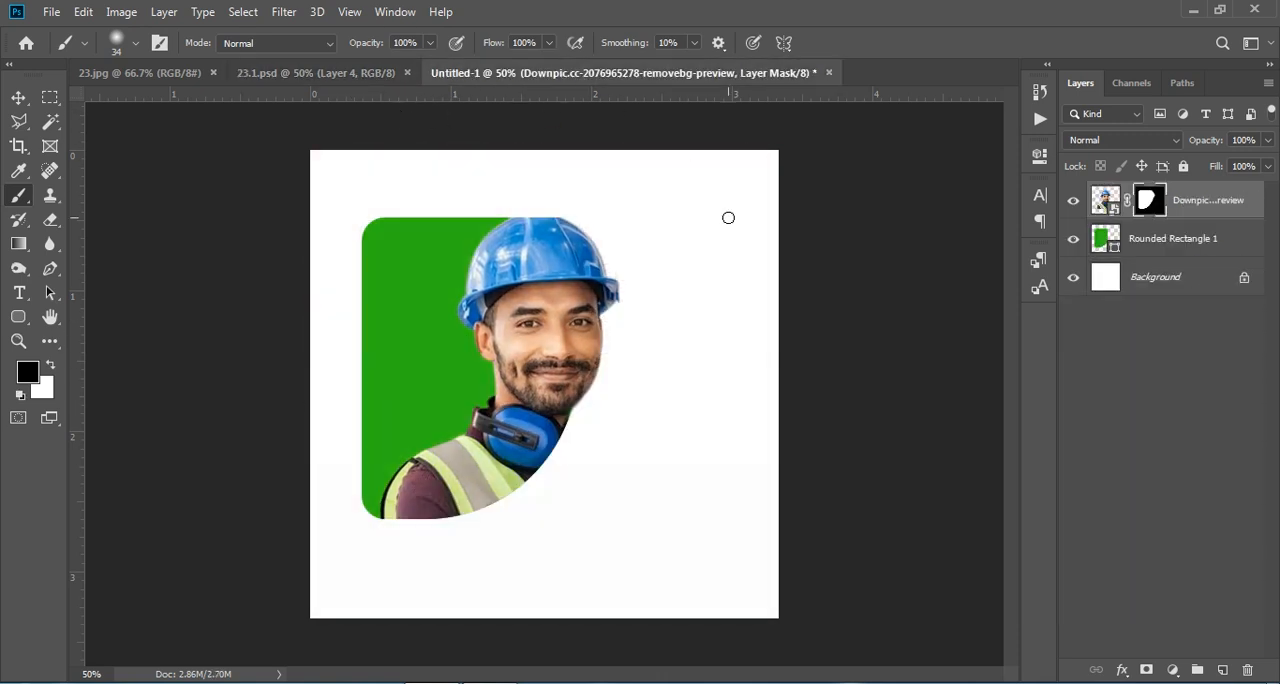
pyautogui.click(314, 78)
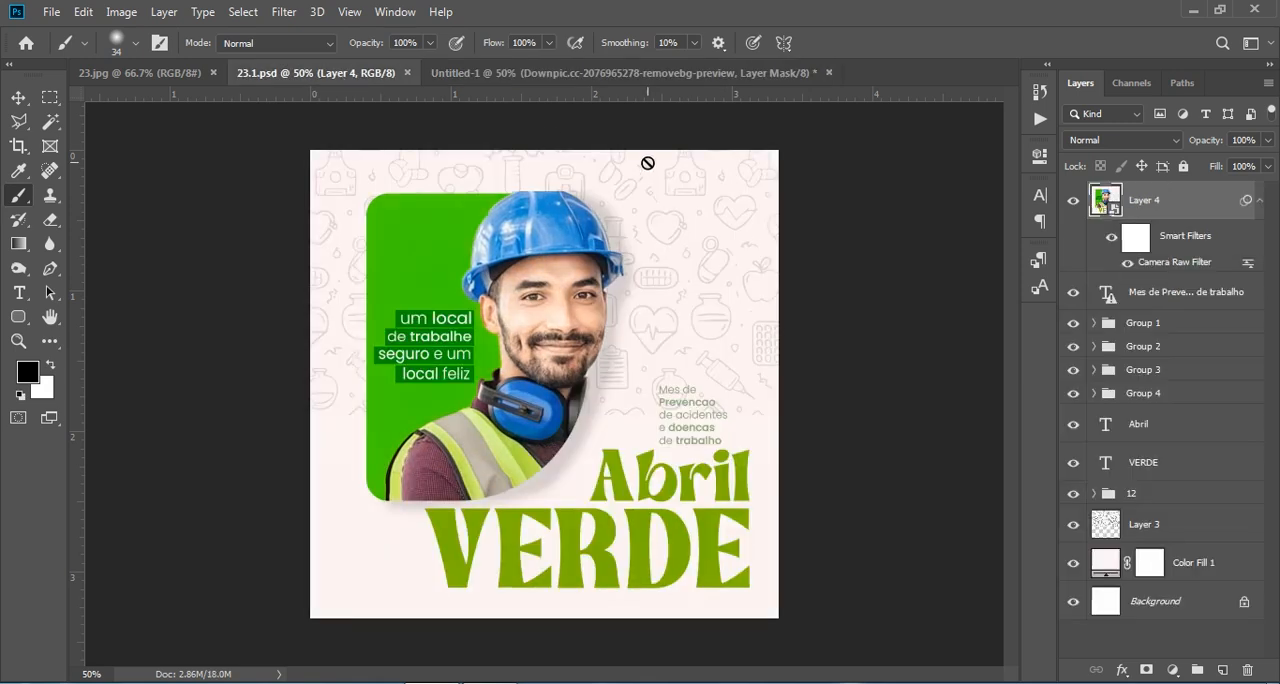
pyautogui.click(673, 78)
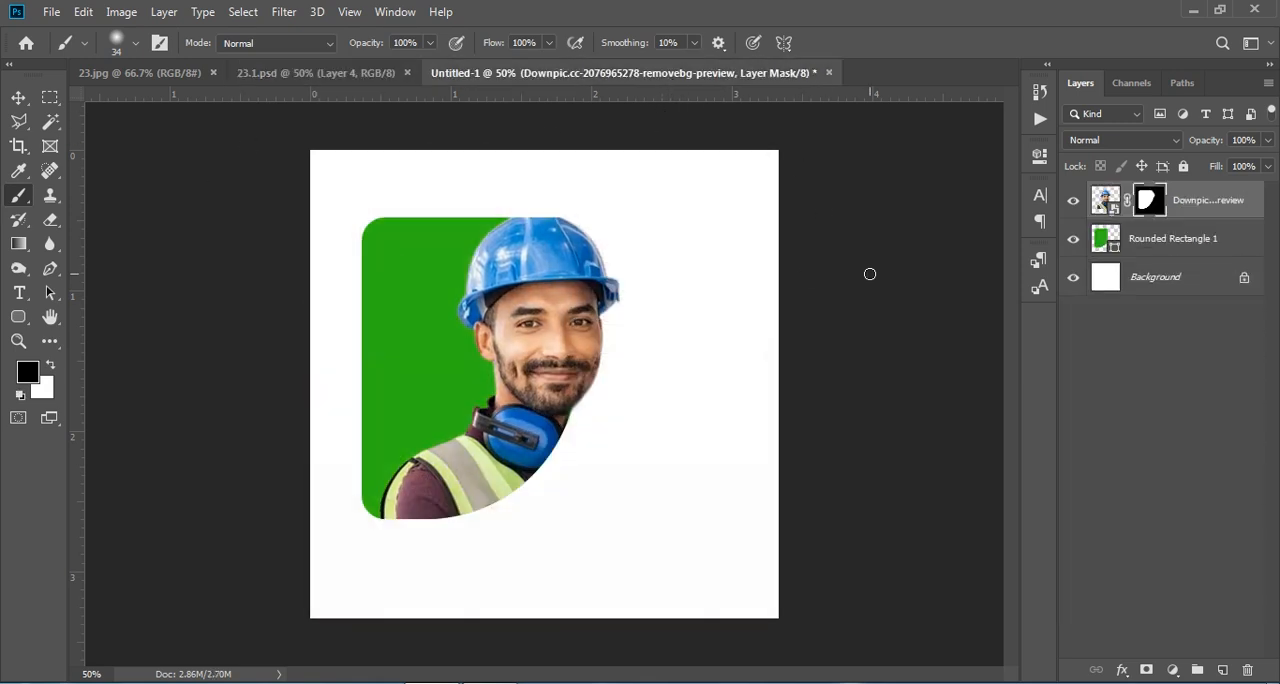
pyautogui.doubleClick(1100, 239)
pyautogui.moveTo(993, 287); pyautogui.dragTo(1007, 270)
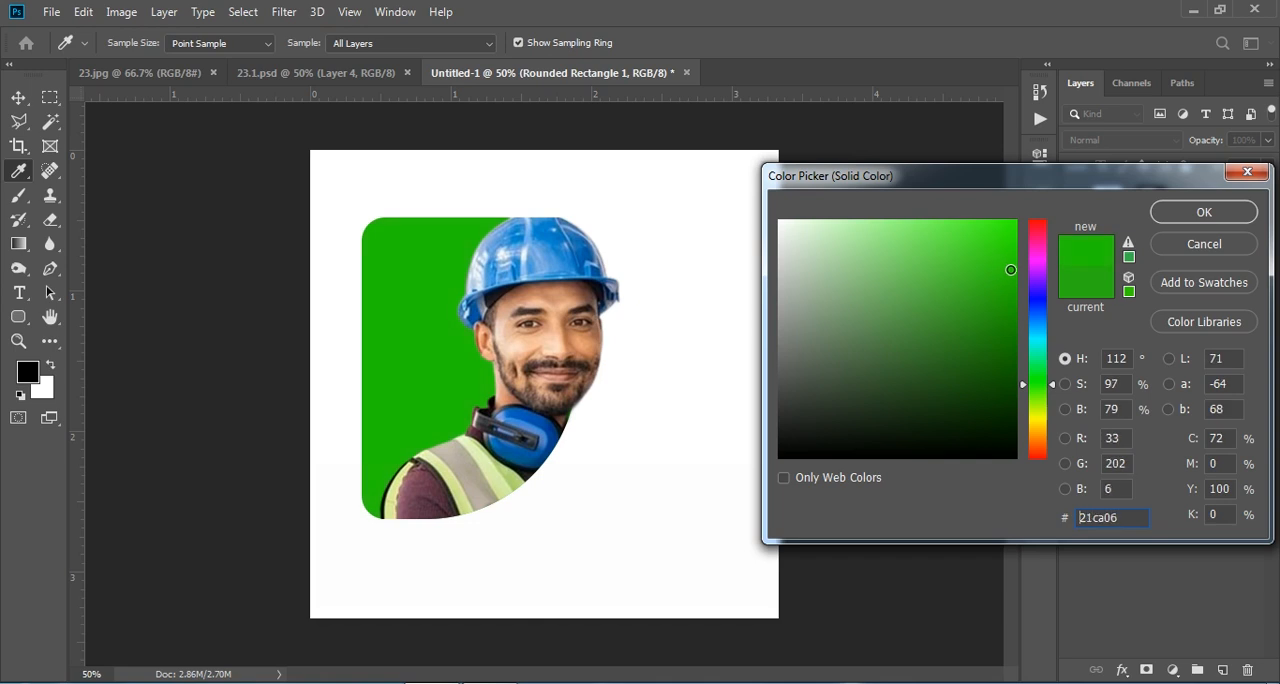
pyautogui.click(1198, 210)
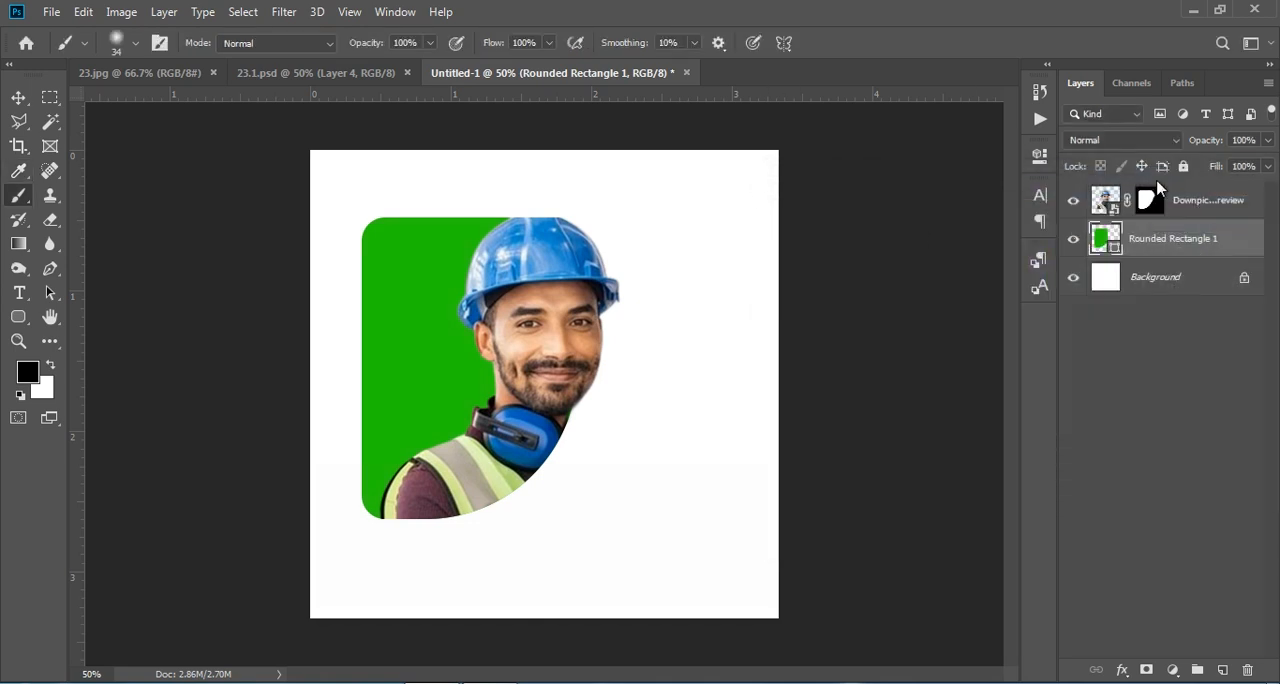
# - Add a new layer above the rounded rectangle and enlarge the soft black brush to 70 px
pyautogui.click(1218, 668)
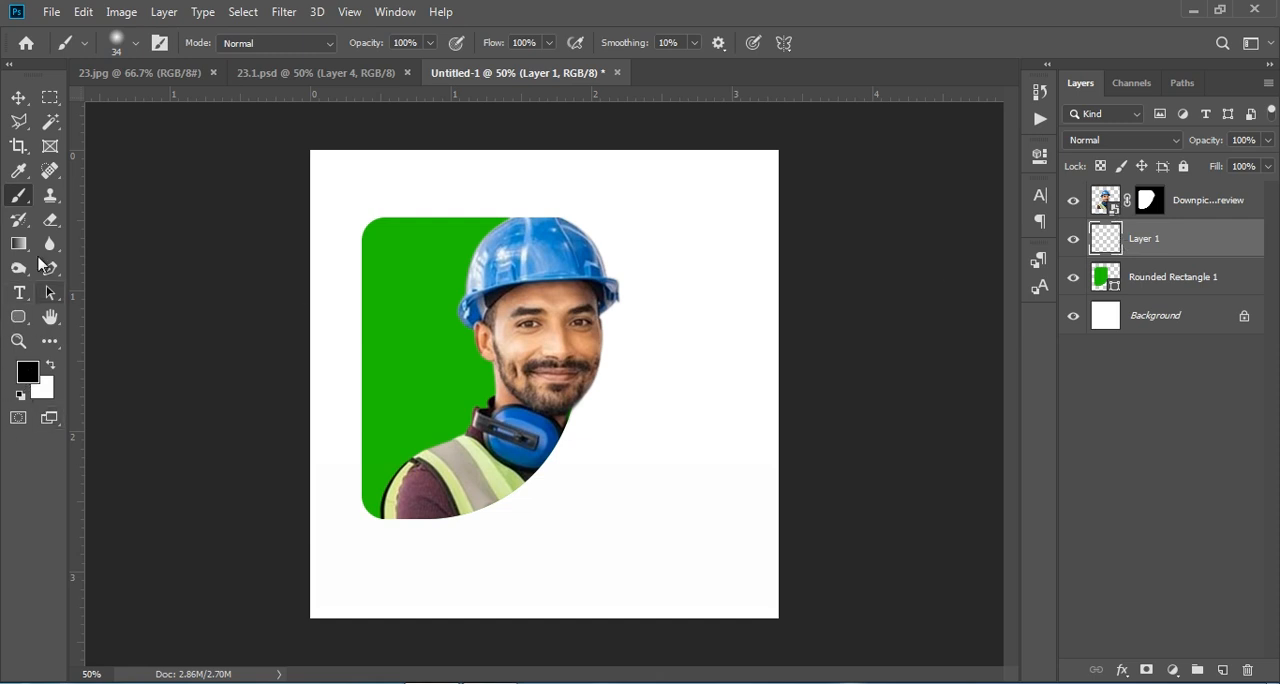
pyautogui.rightClick(20, 196)
pyautogui.click(97, 195)
pyautogui.press(']')
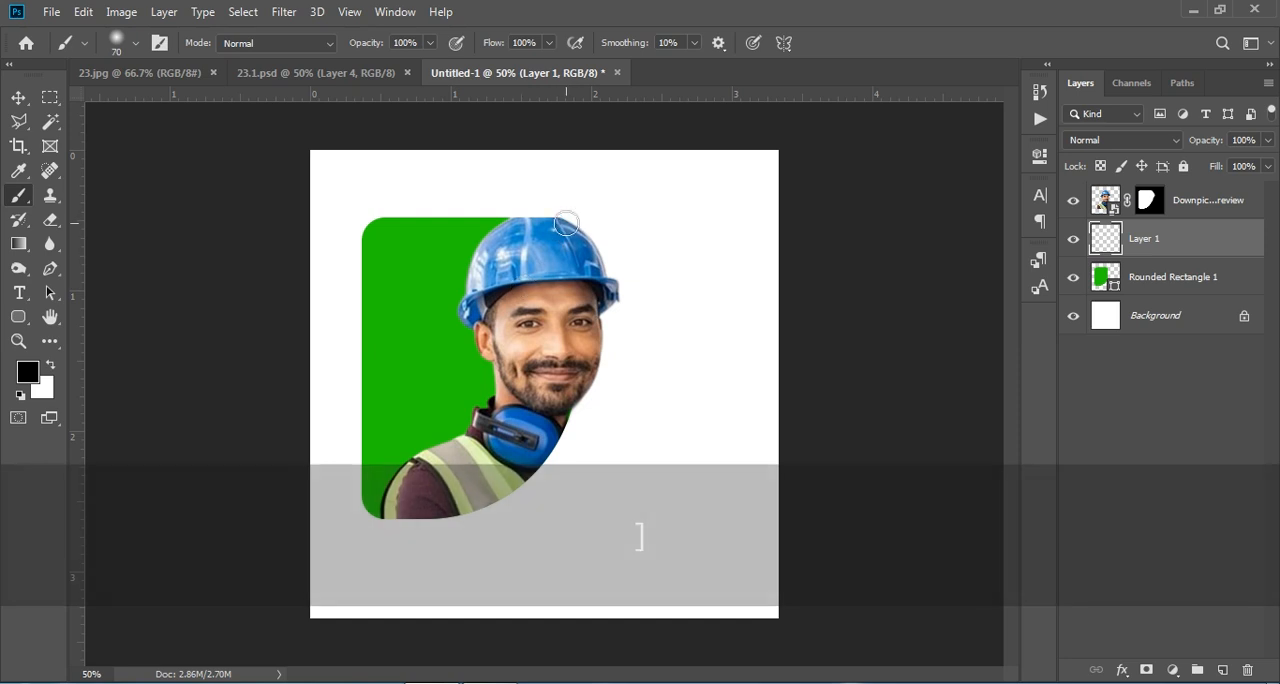
# - Paint a black shadow from the helmet down to the shape's lower edge and reduce its layer opacity to about 39%
pyautogui.press('shift')
pyautogui.moveTo(566, 228); pyautogui.dragTo(591, 248)
pyautogui.moveTo(577, 231)
pyautogui.mouseDown()
pyautogui.moveTo(613, 301)
pyautogui.moveTo(552, 454)
pyautogui.moveTo(495, 504)
pyautogui.moveTo(380, 520)
pyautogui.mouseUp()
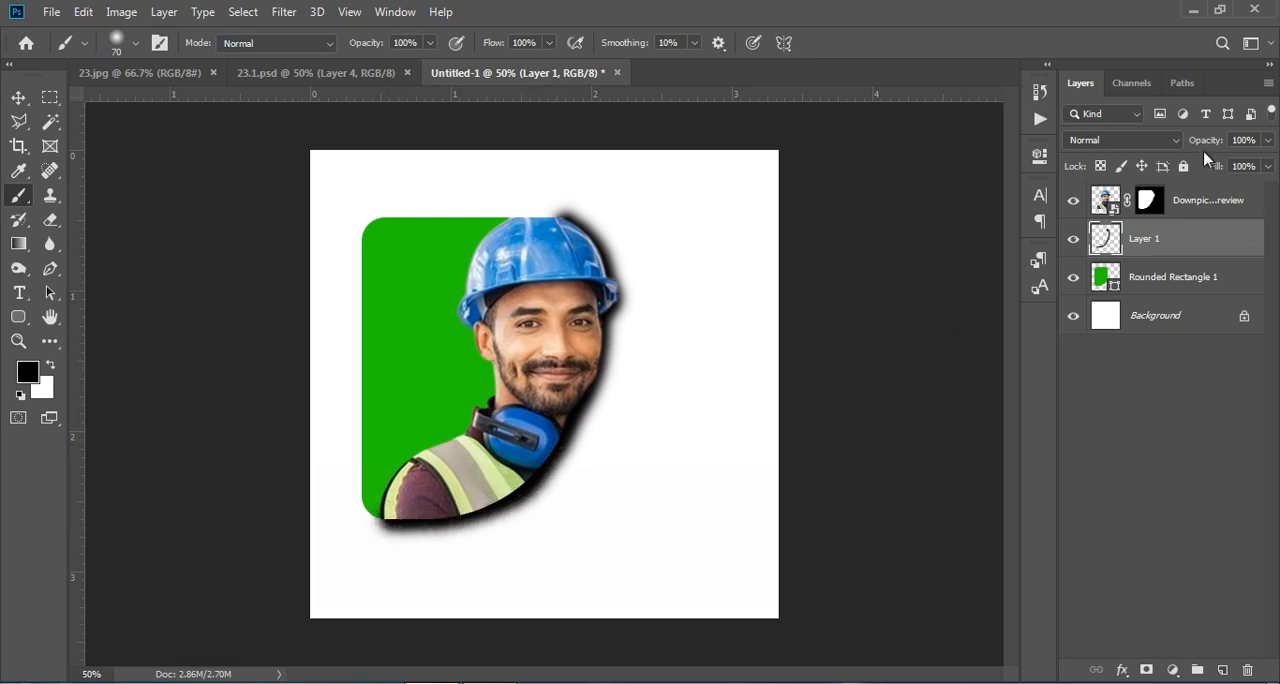
pyautogui.moveTo(1206, 140); pyautogui.dragTo(1146, 142)
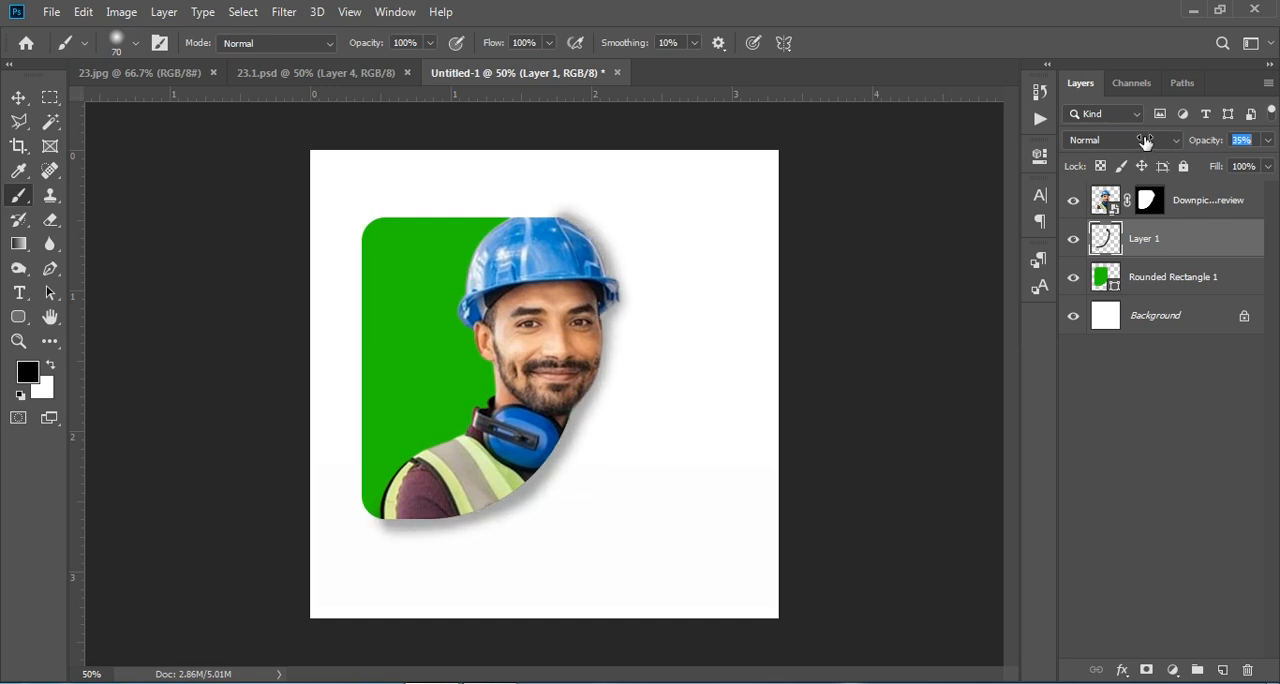
pyautogui.click(1174, 452)
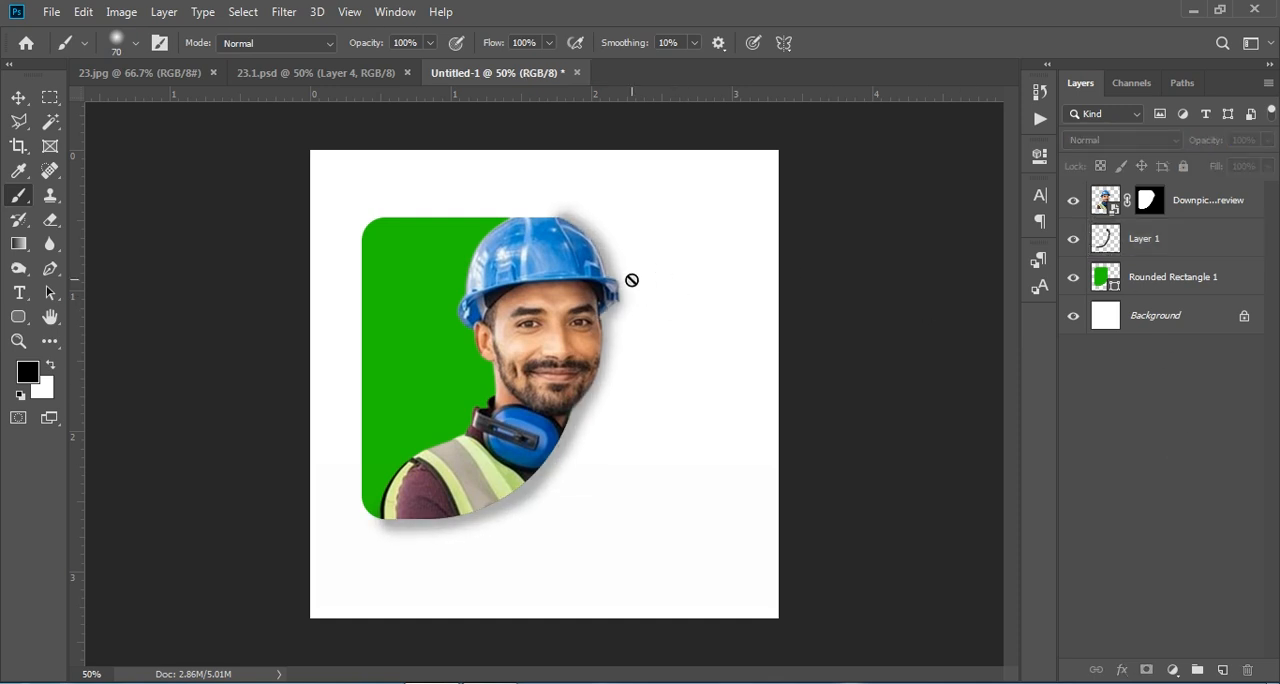
# - Copy the layer groups Group 1 through Group 4 from 23.1.psd into the Untitled-1 document
pyautogui.click(265, 73)
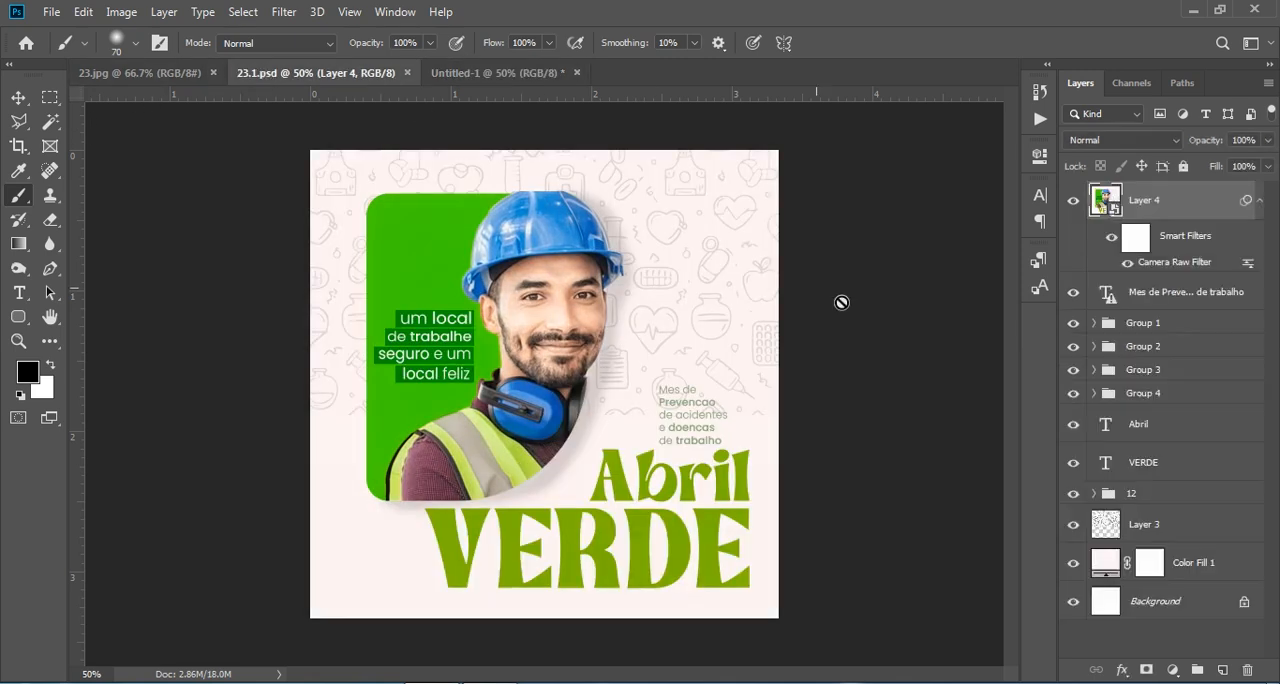
pyautogui.click(1160, 324)
pyautogui.keyDown('shift'); pyautogui.click(1158, 400); pyautogui.keyUp('shift')
pyautogui.moveTo(1160, 400); pyautogui.dragTo(456, 352)
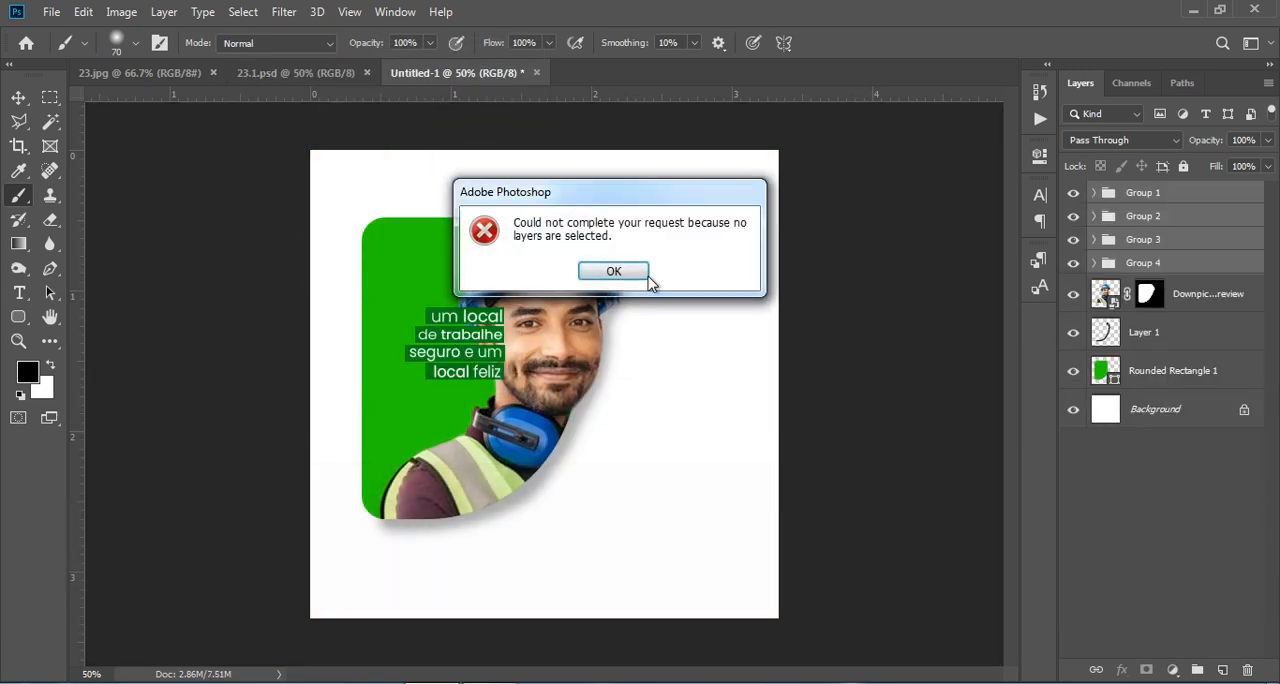
pyautogui.click(630, 272)
# - Scale the four "um local de trabalhe seguro" text groups to 95.09% and place them on the green area beside the face
pyautogui.hotkey('ctrl', 't')
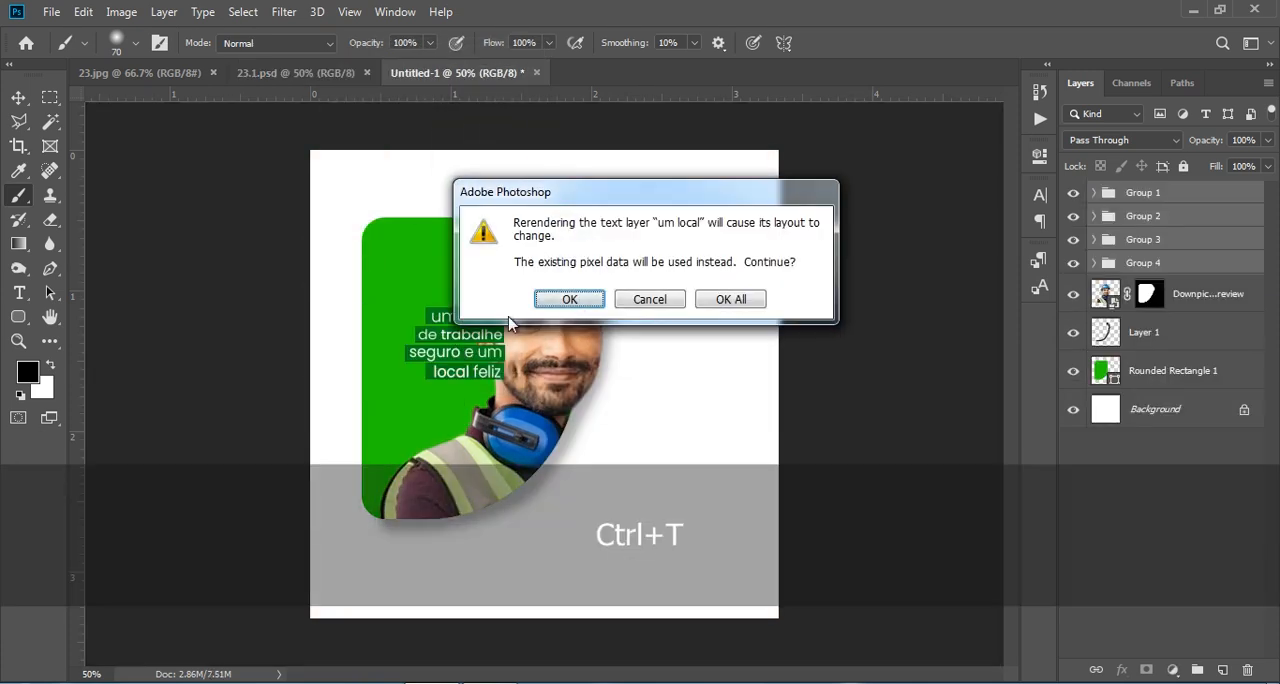
pyautogui.click(731, 298)
pyautogui.moveTo(473, 338); pyautogui.dragTo(437, 362)
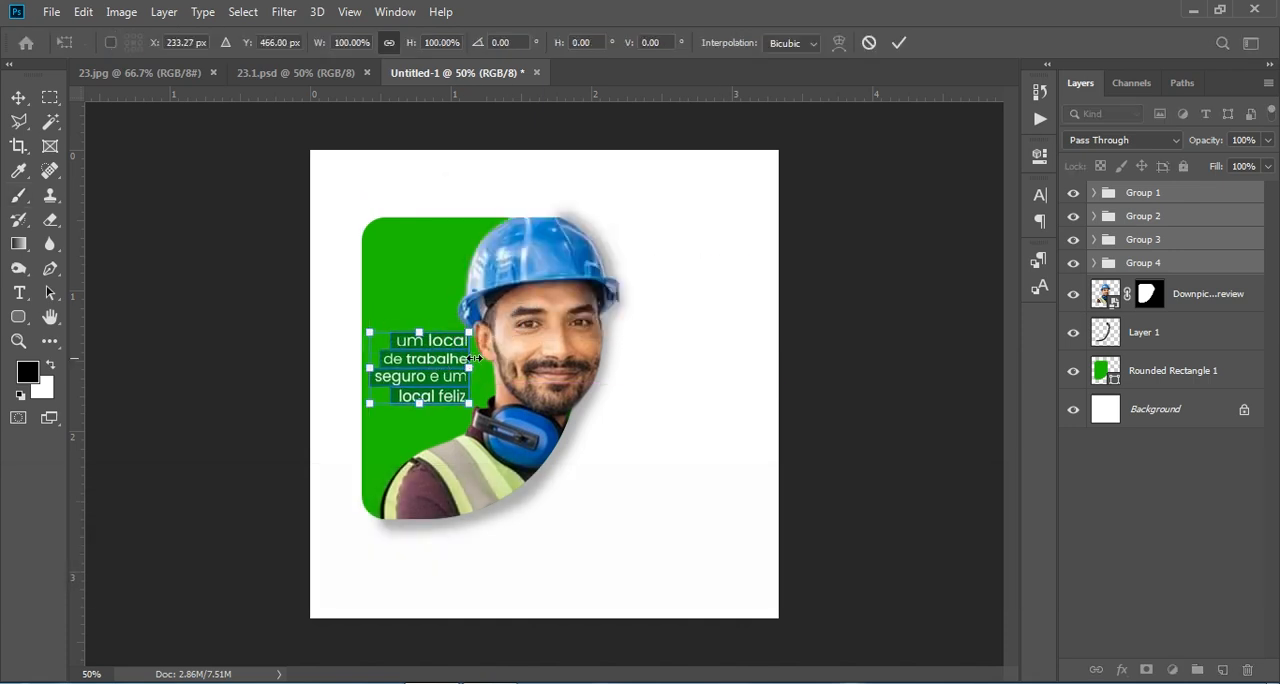
pyautogui.moveTo(468, 401); pyautogui.dragTo(463, 399)
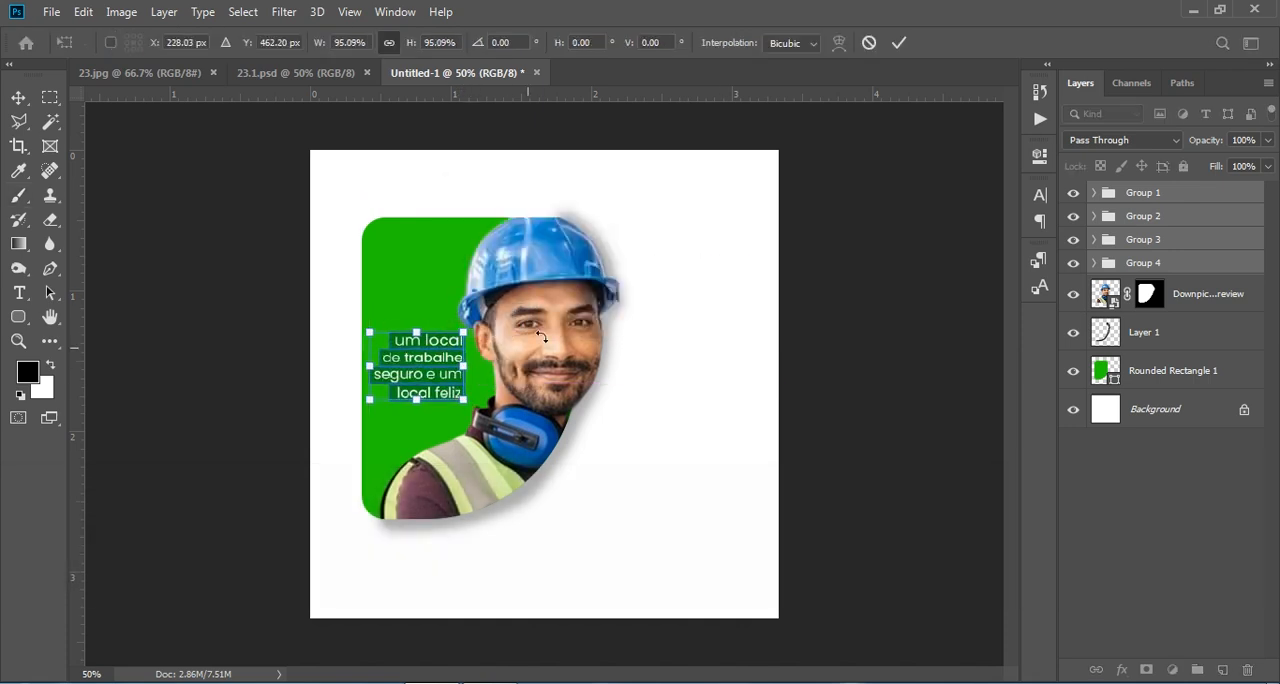
pyautogui.click(899, 42)
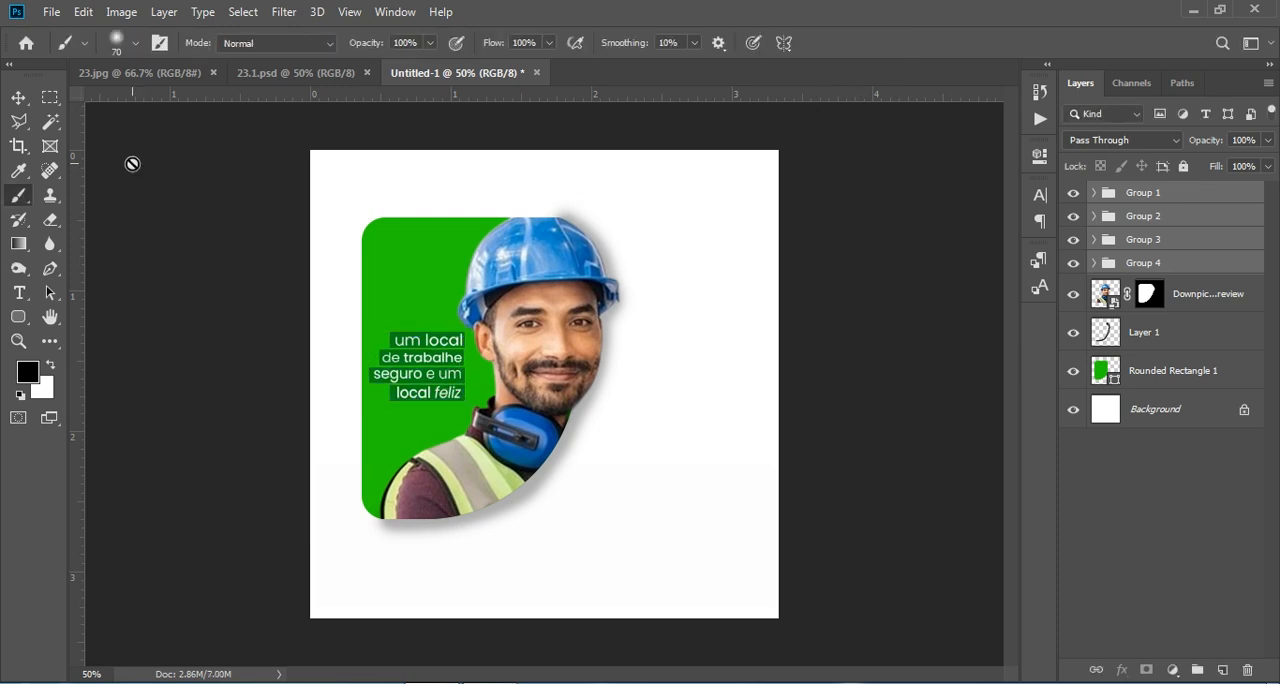
# - Nudge the four text groups slightly to the right with Free Transform, to X 234.03 px
pyautogui.click(18, 97)
pyautogui.press('ctrl')
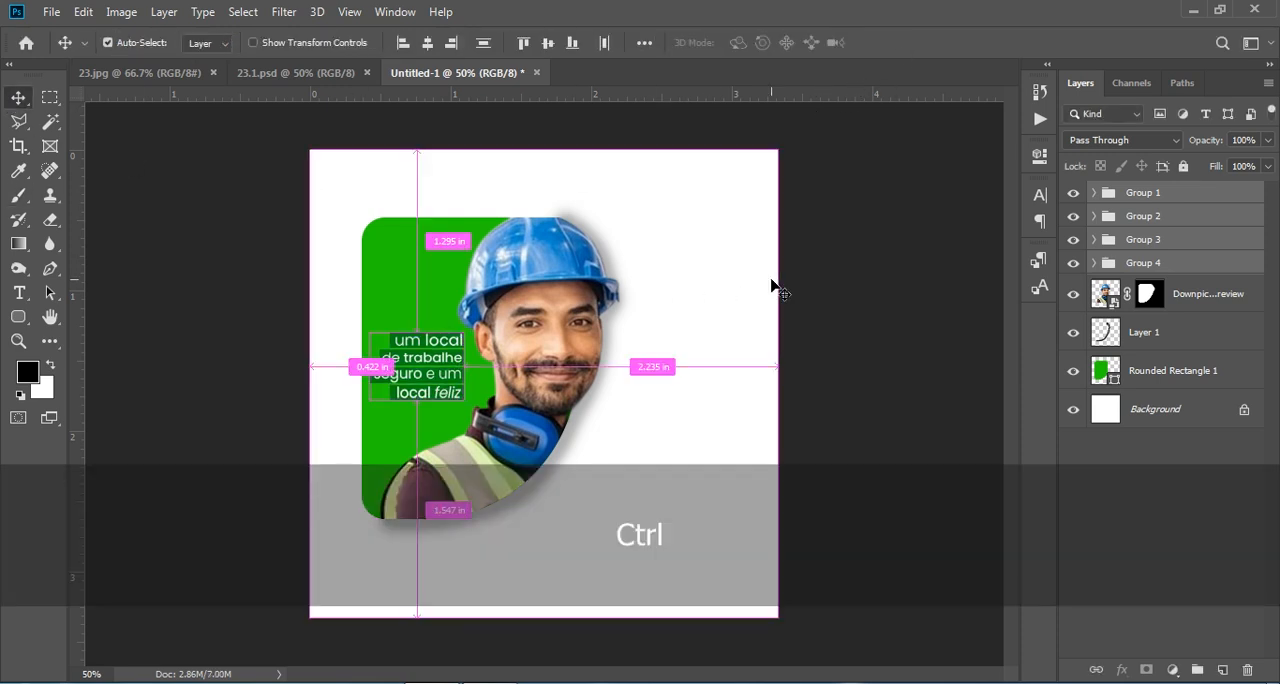
pyautogui.hotkey('ctrl', 't')
pyautogui.click(731, 299)
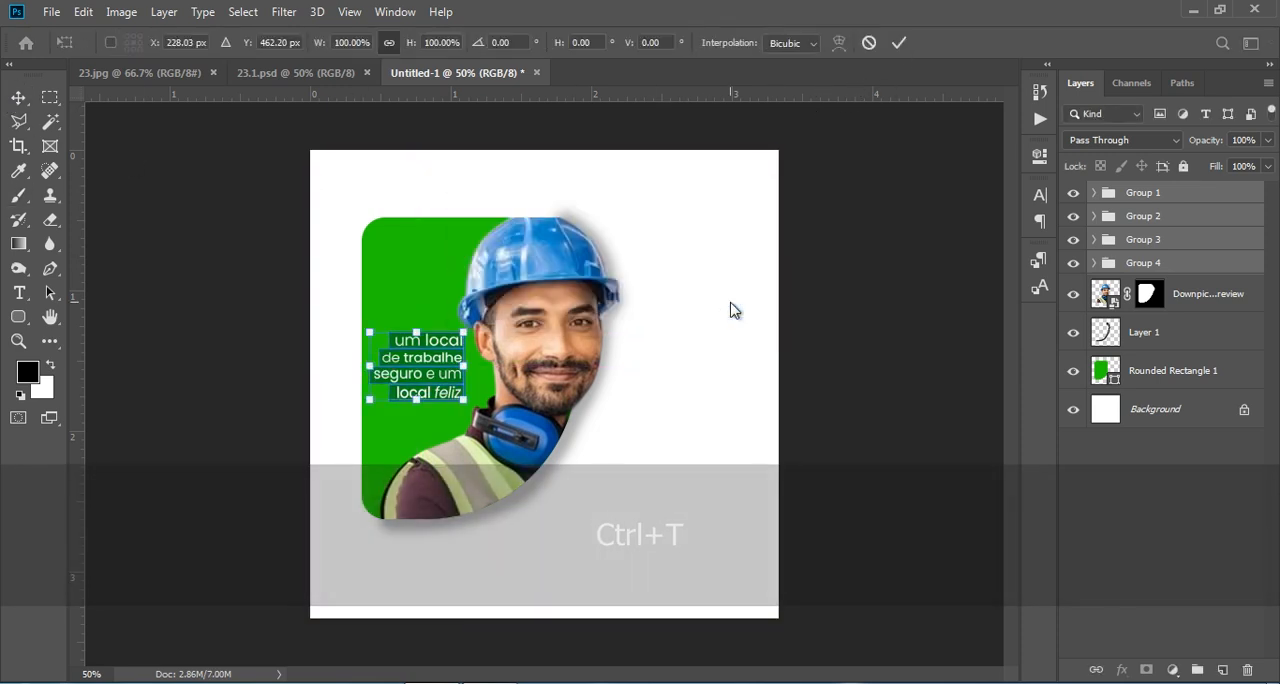
pyautogui.press('Right')
pyautogui.press('Right')
pyautogui.press('Right')
pyautogui.press('Right')
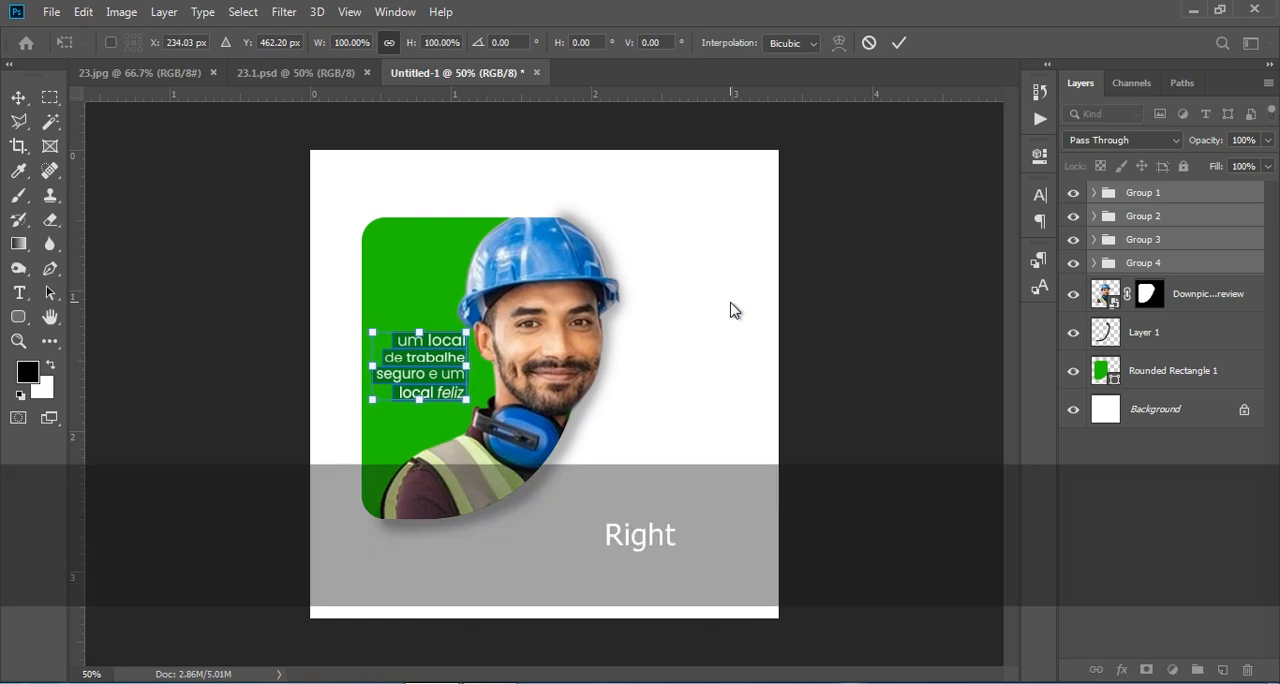
pyautogui.click(900, 43)
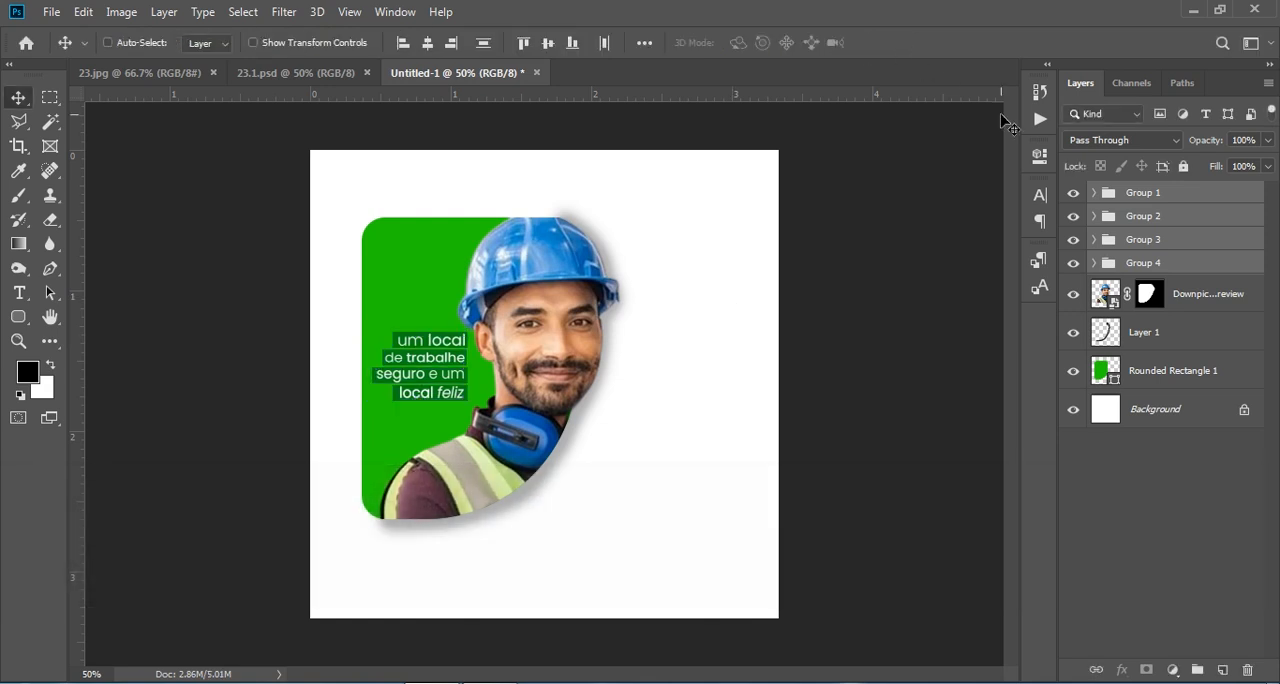
# - Copy the medical icon pattern, Layer 3, from 23.1.psd into Untitled-1, align it with the canvas and stack it below the shadow layer
pyautogui.click(256, 71)
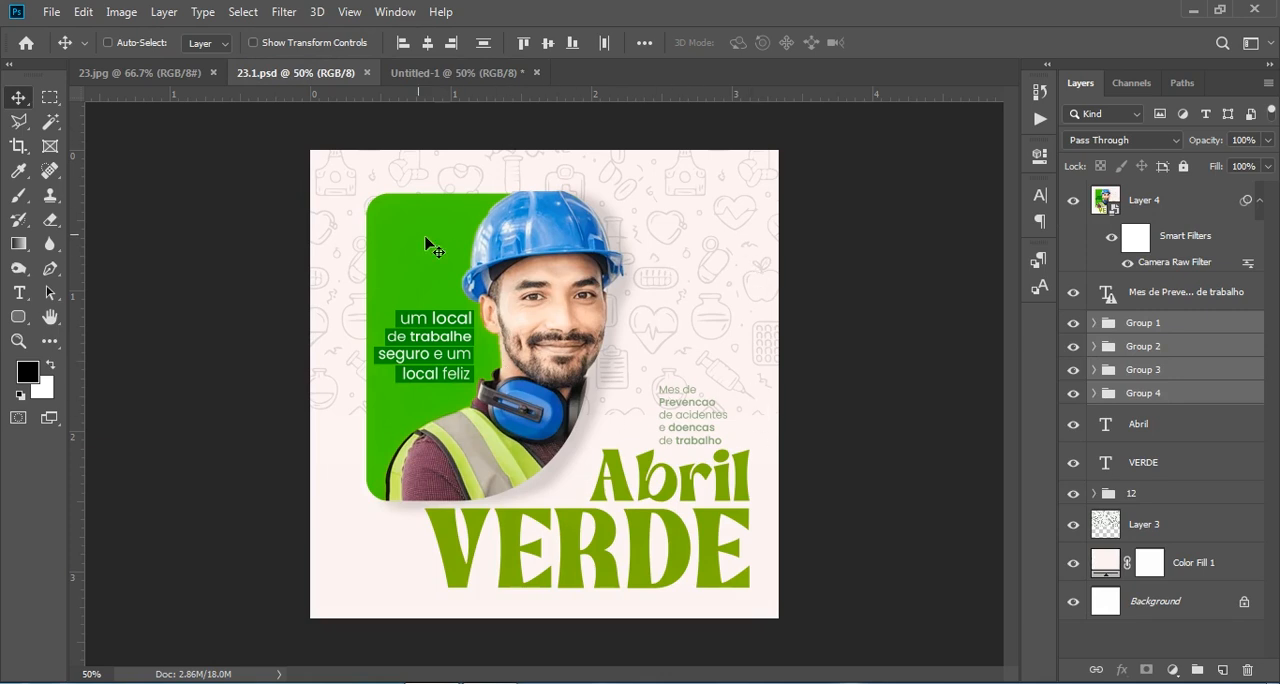
pyautogui.click(1172, 428)
pyautogui.moveTo(1152, 527); pyautogui.dragTo(653, 396)
pyautogui.moveTo(690, 327); pyautogui.dragTo(585, 326)
pyautogui.moveTo(1171, 188); pyautogui.dragTo(1157, 359)
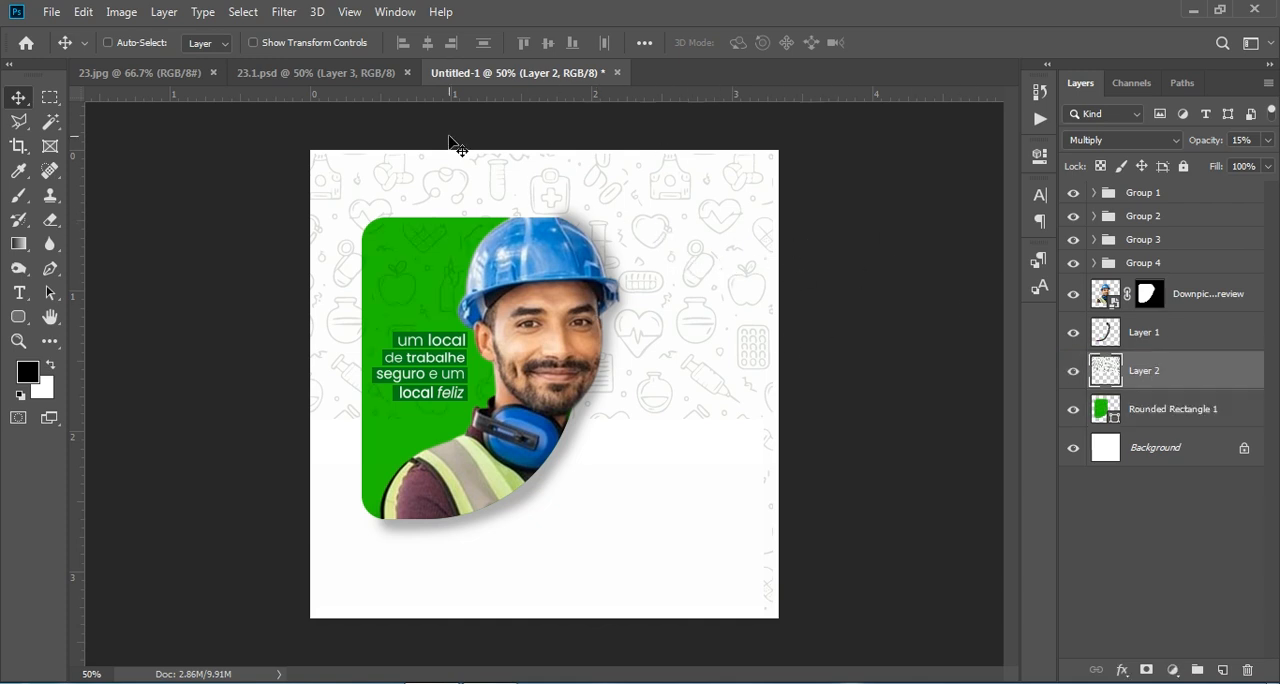
# - Copy the "Mes de Prevencao de acidentes e doencas de trabalho" text from 23.1.psd into Untitled-1 and enlarge it to the right of the worker
pyautogui.click(340, 80)
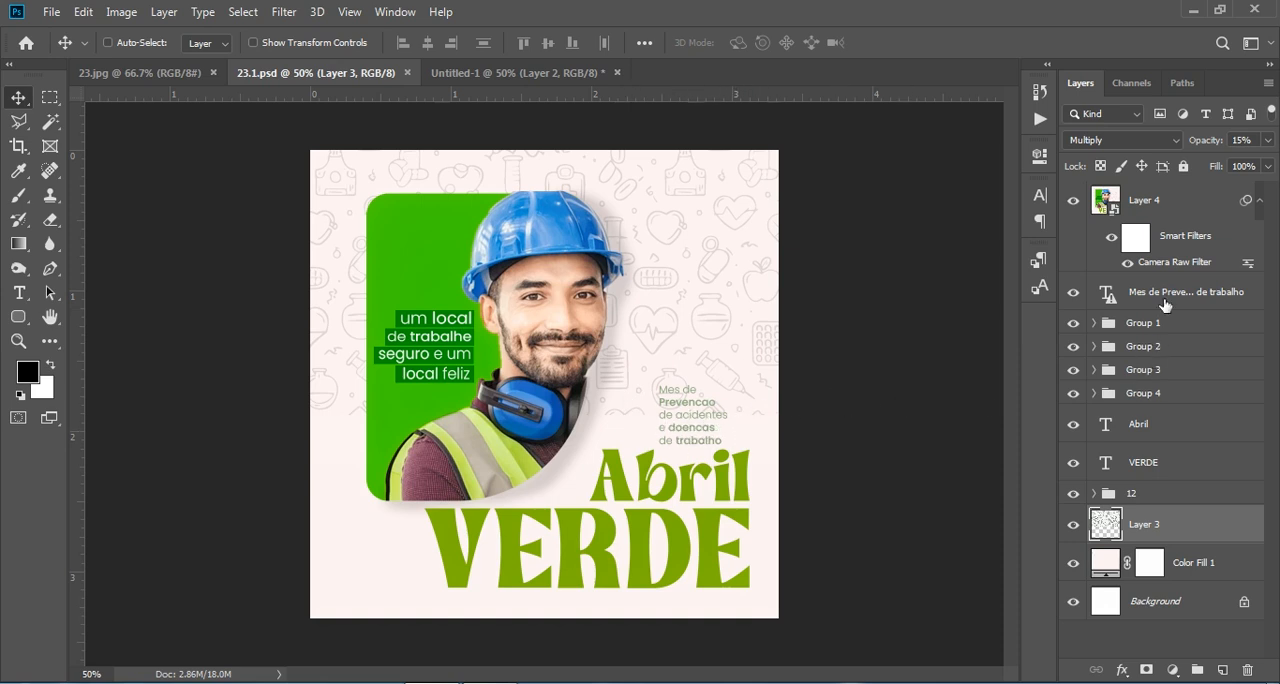
pyautogui.moveTo(1165, 305); pyautogui.dragTo(719, 443)
pyautogui.press('ctrl')
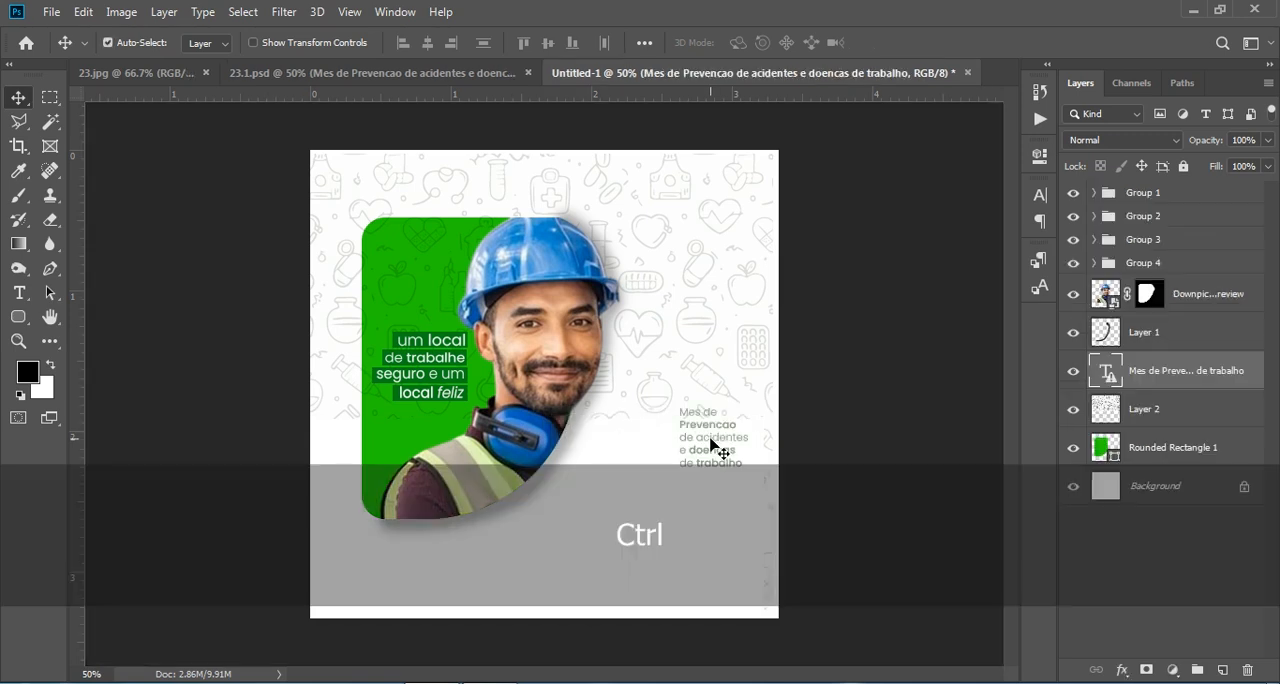
pyautogui.hotkey('ctrl', 't')
pyautogui.click(767, 300)
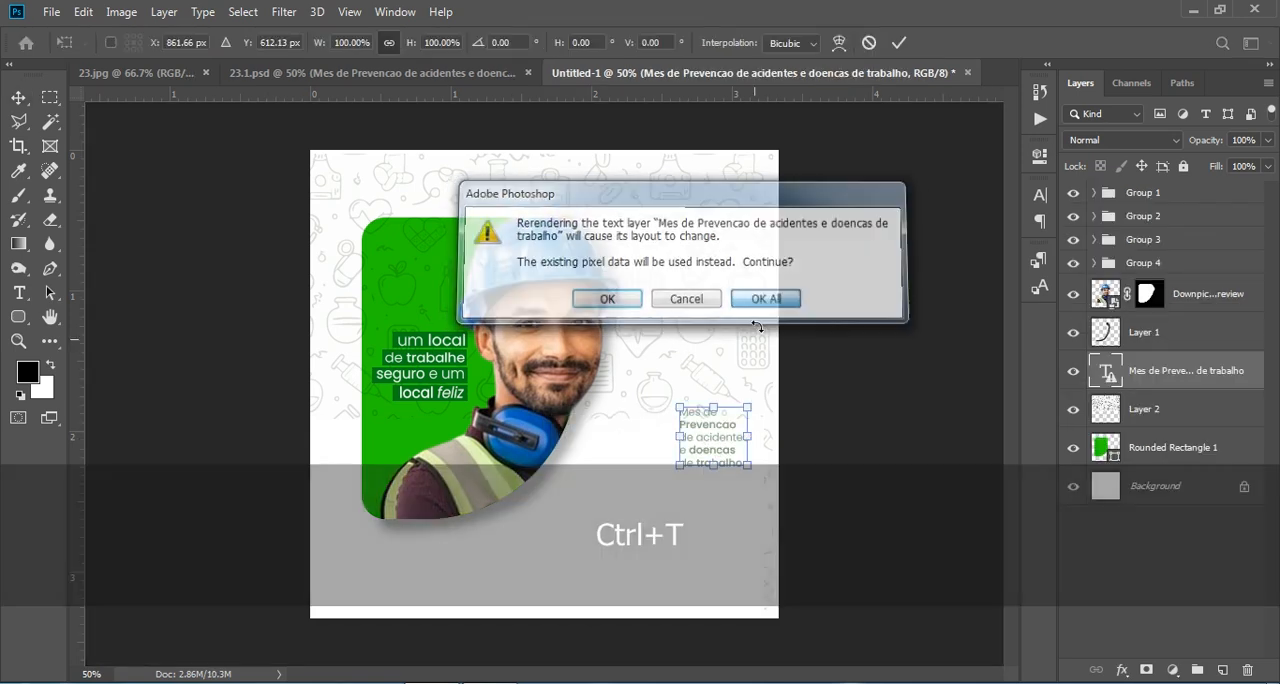
pyautogui.moveTo(677, 404); pyautogui.dragTo(662, 379)
pyautogui.moveTo(685, 428); pyautogui.dragTo(671, 428)
pyautogui.click(899, 42)
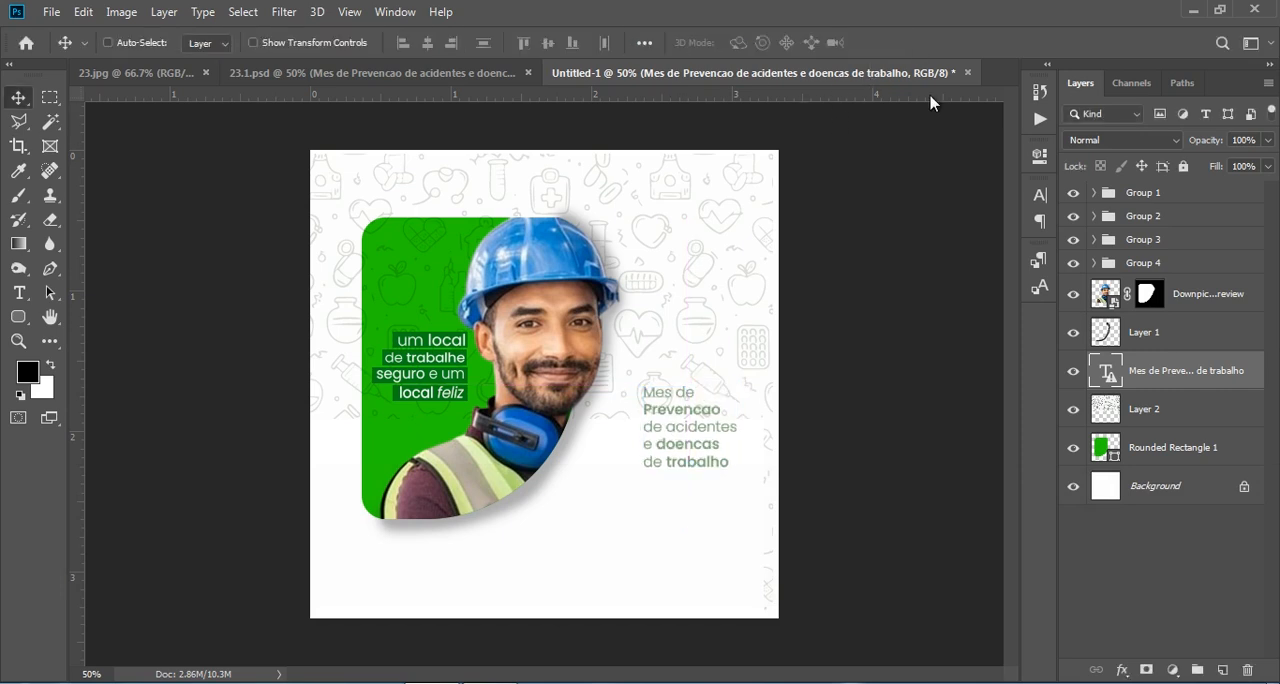
# - Copy the "Abril" and "VERDE" title text layers from 23.1.psd into the lower part of Untitled-1
pyautogui.click(386, 73)
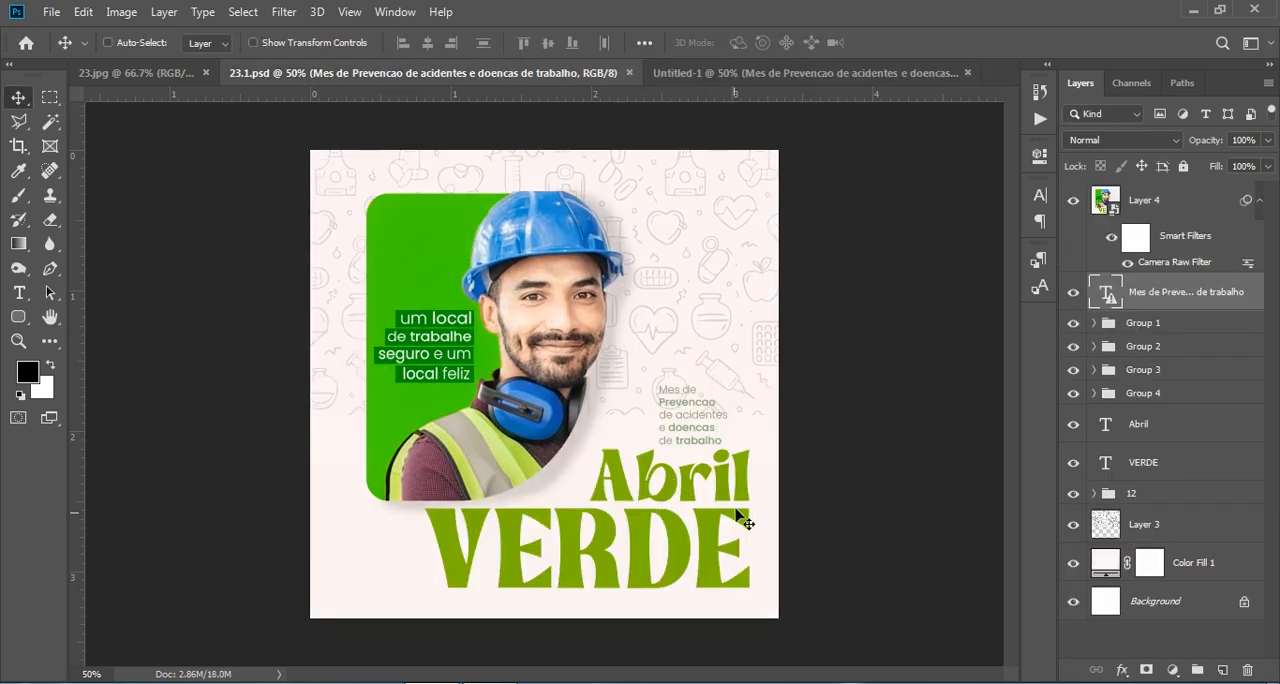
pyautogui.click(1158, 462)
pyautogui.keyDown('shift'); pyautogui.click(1185, 436); pyautogui.keyUp('shift')
pyautogui.moveTo(1185, 436); pyautogui.dragTo(656, 541)
# - Scale the "Abril VERDE" title to 89.63% and position it at X 625.03 px, Y 824.00 px
pyautogui.hotkey('ctrl', 't')
pyautogui.moveTo(748, 548); pyautogui.dragTo(687, 548)
pyautogui.press('Up')
pyautogui.press('Up')
pyautogui.press('Up')
pyautogui.press('Up')
pyautogui.press('Up')
pyautogui.press('Up')
pyautogui.press('Up')
pyautogui.press('Up')
pyautogui.press('Up')
pyautogui.press('Up')
pyautogui.press('Up')
pyautogui.press('Up')
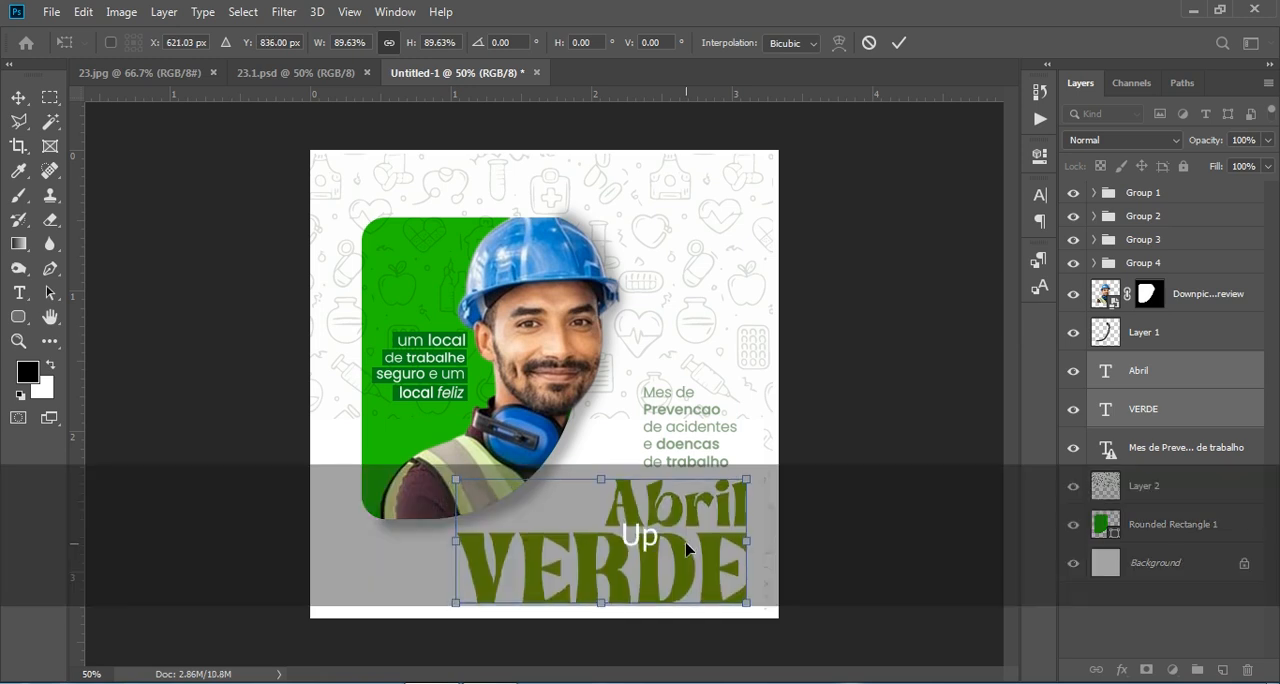
pyautogui.press('Up')
pyautogui.press('Up')
pyautogui.press('Right')
pyautogui.press('Right')
pyautogui.press('Right')
pyautogui.press('Right')
pyautogui.press('Up')
pyautogui.press('Up')
pyautogui.press('Up')
pyautogui.press('Up')
pyautogui.press('Up')
pyautogui.press('Up')
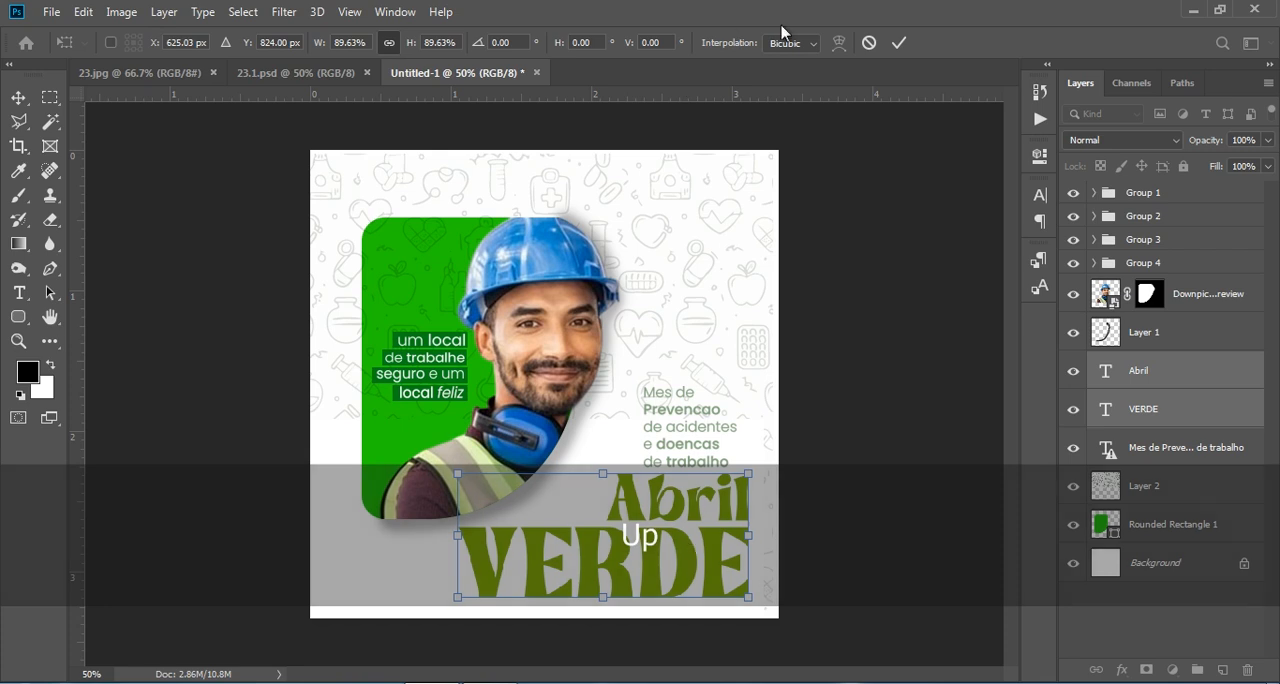
pyautogui.press('Return')
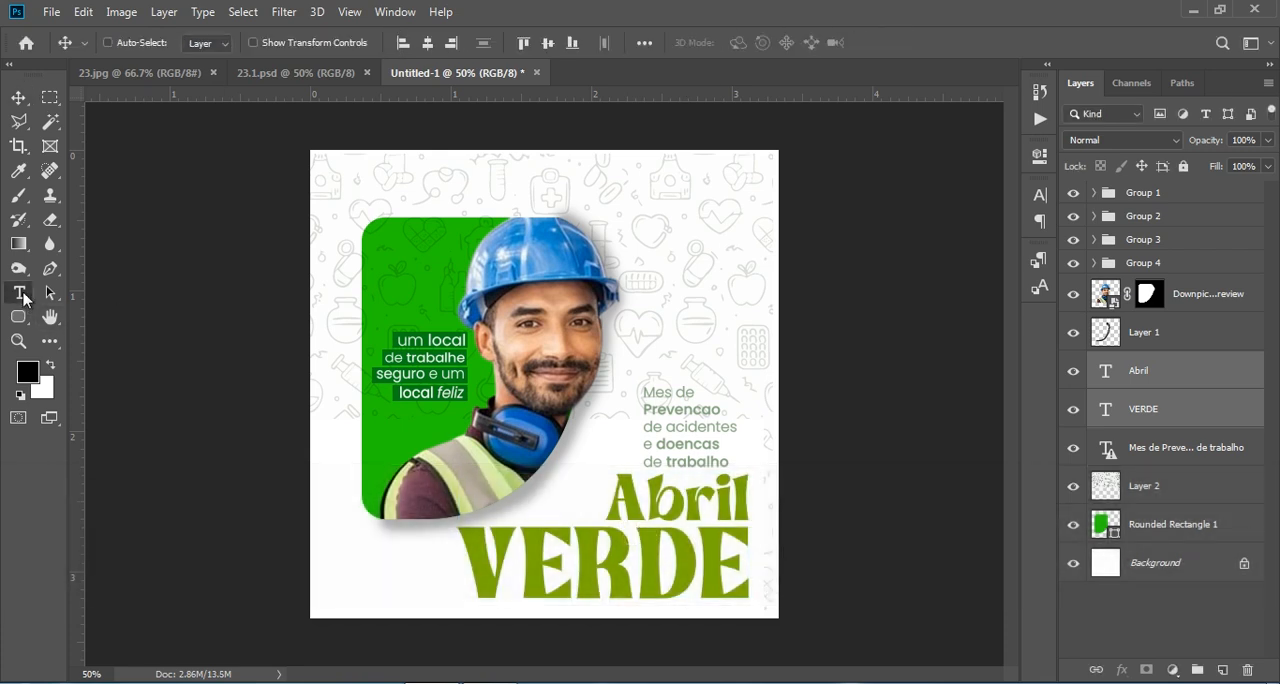
# - Examine the character settings of the "Abril" title text and compare the design with the 23.1.psd document
pyautogui.click(20, 293)
pyautogui.click(690, 501)
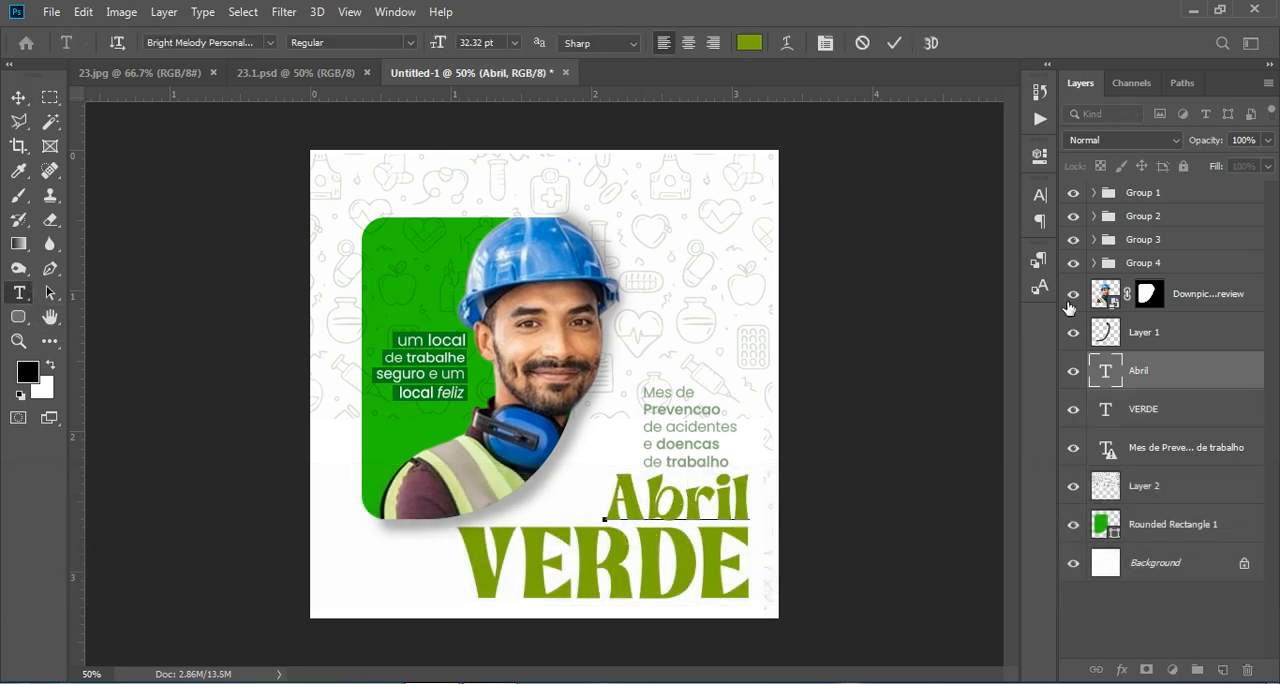
pyautogui.click(1041, 196)
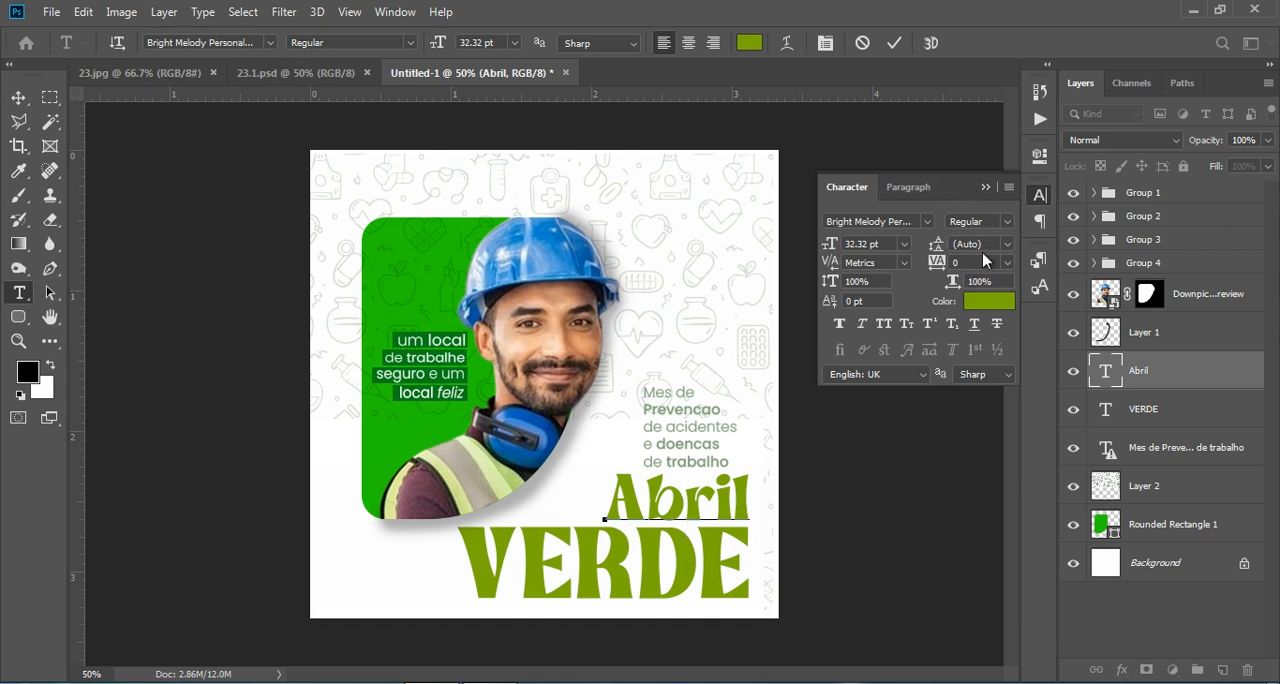
pyautogui.click(988, 188)
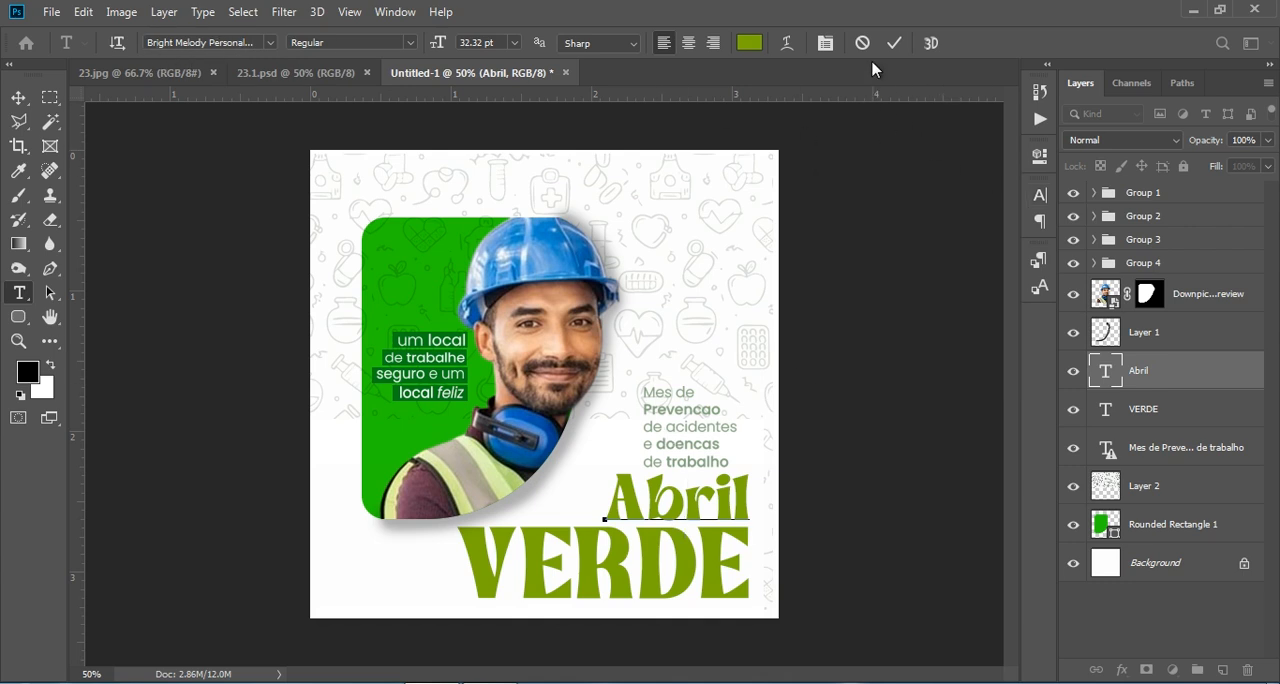
pyautogui.click(894, 43)
pyautogui.click(343, 82)
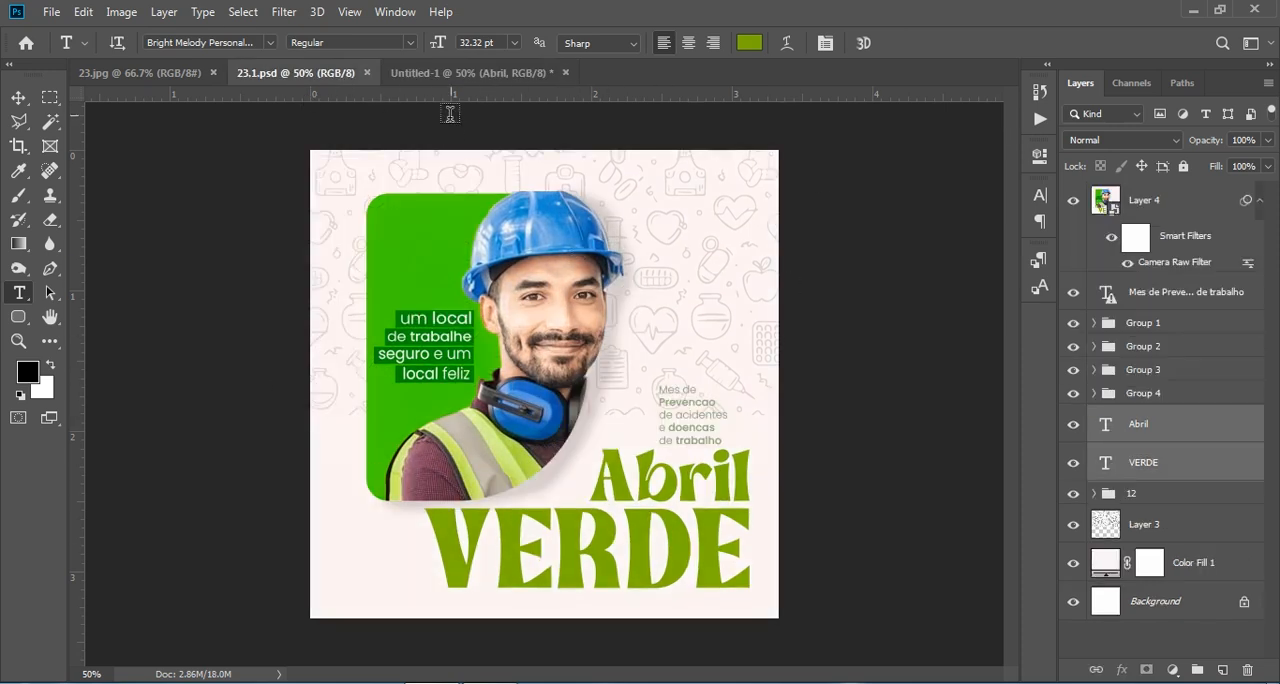
pyautogui.click(480, 82)
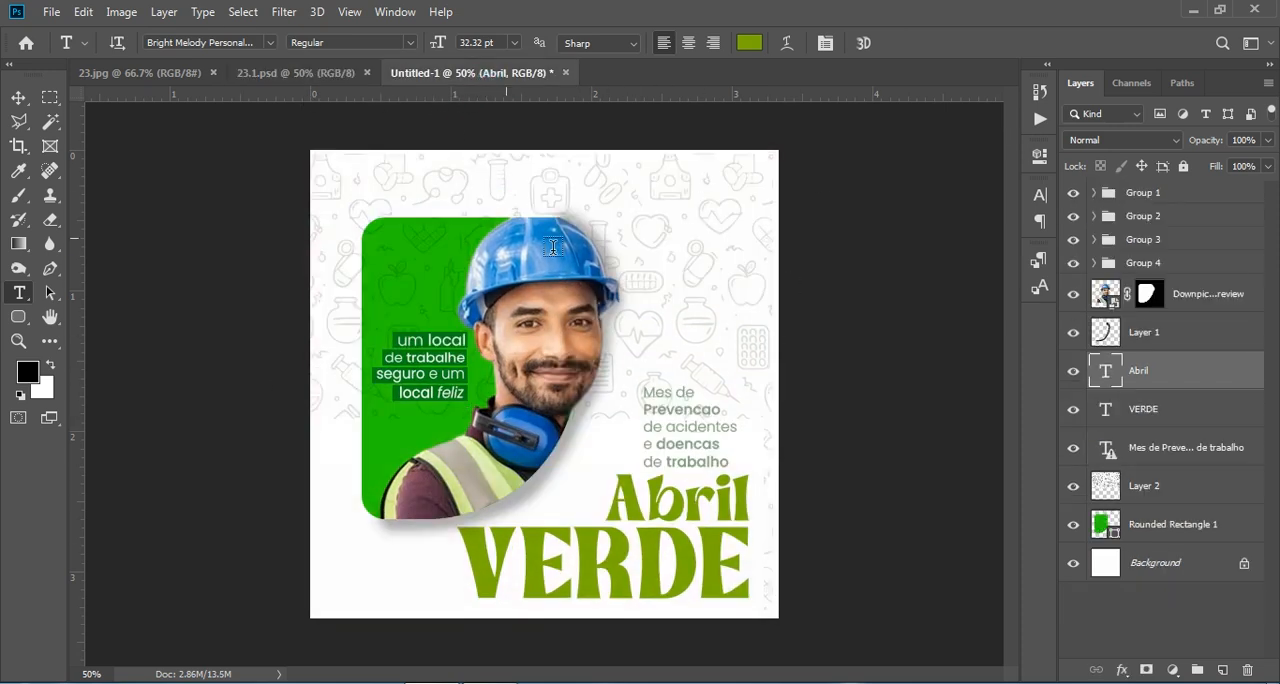
# - Group all layers from Rounded Rectangle 1 up to Group 1, leaving only the Background outside the group
pyautogui.click(1160, 455)
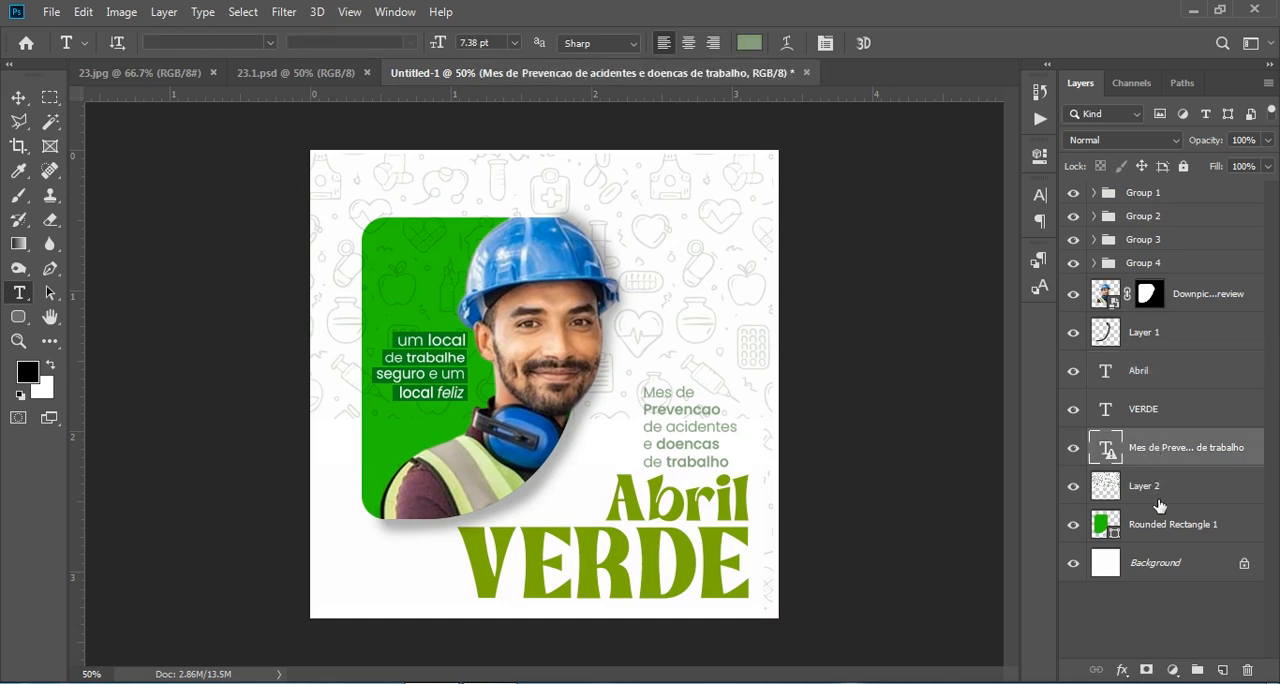
pyautogui.click(1150, 526)
pyautogui.keyDown('shift'); pyautogui.click(1178, 202); pyautogui.keyUp('shift')
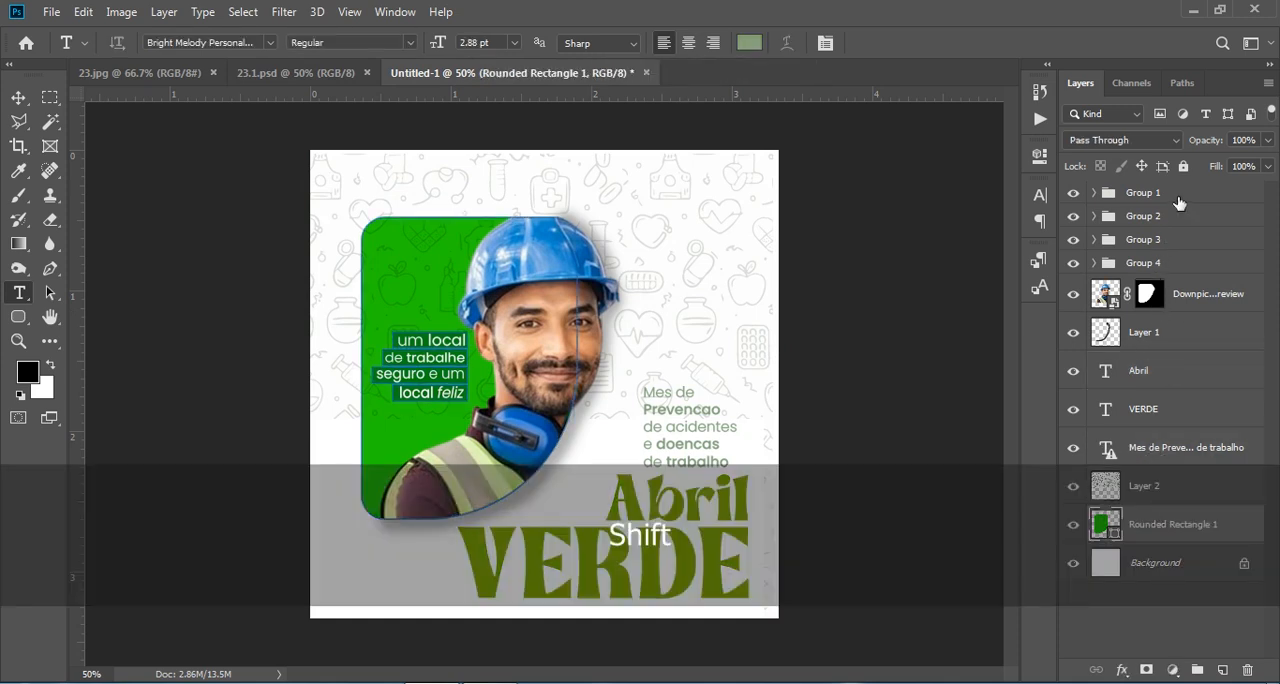
pyautogui.click(1197, 669)
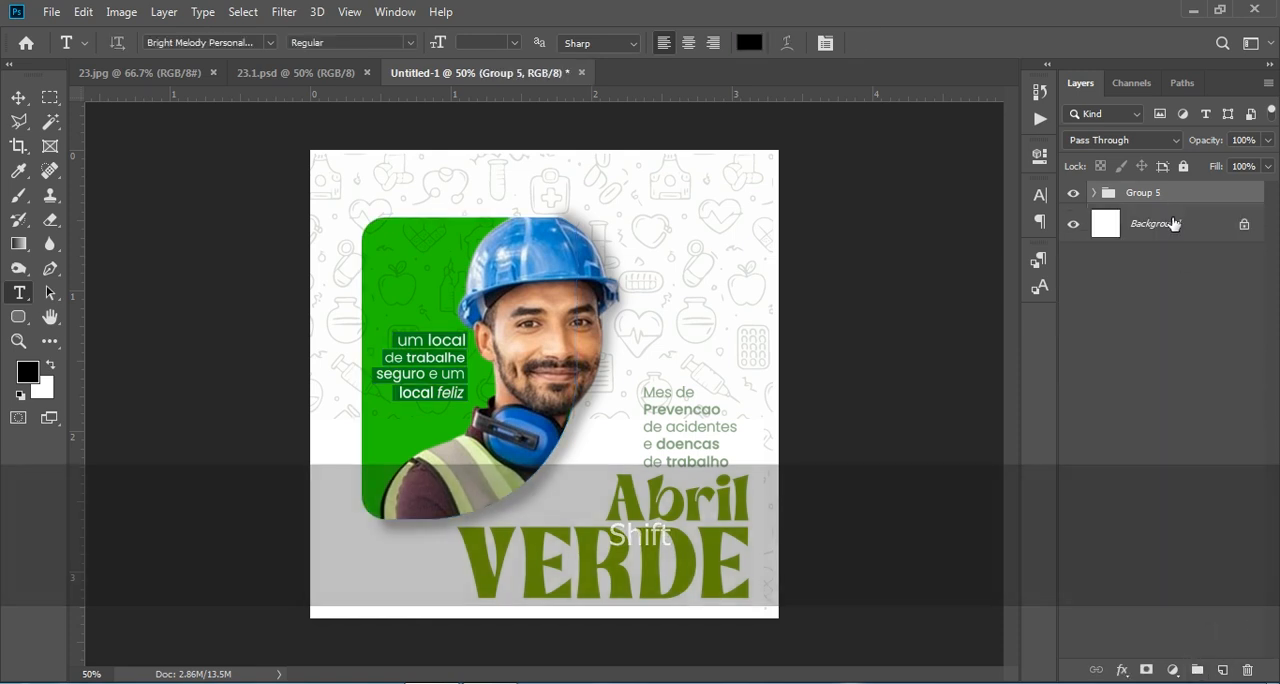
# - Duplicate Group 5, hide the original group, and convert the copy to a smart object and rasterize it into a single layer
pyautogui.moveTo(1213, 197); pyautogui.dragTo(1222, 669)
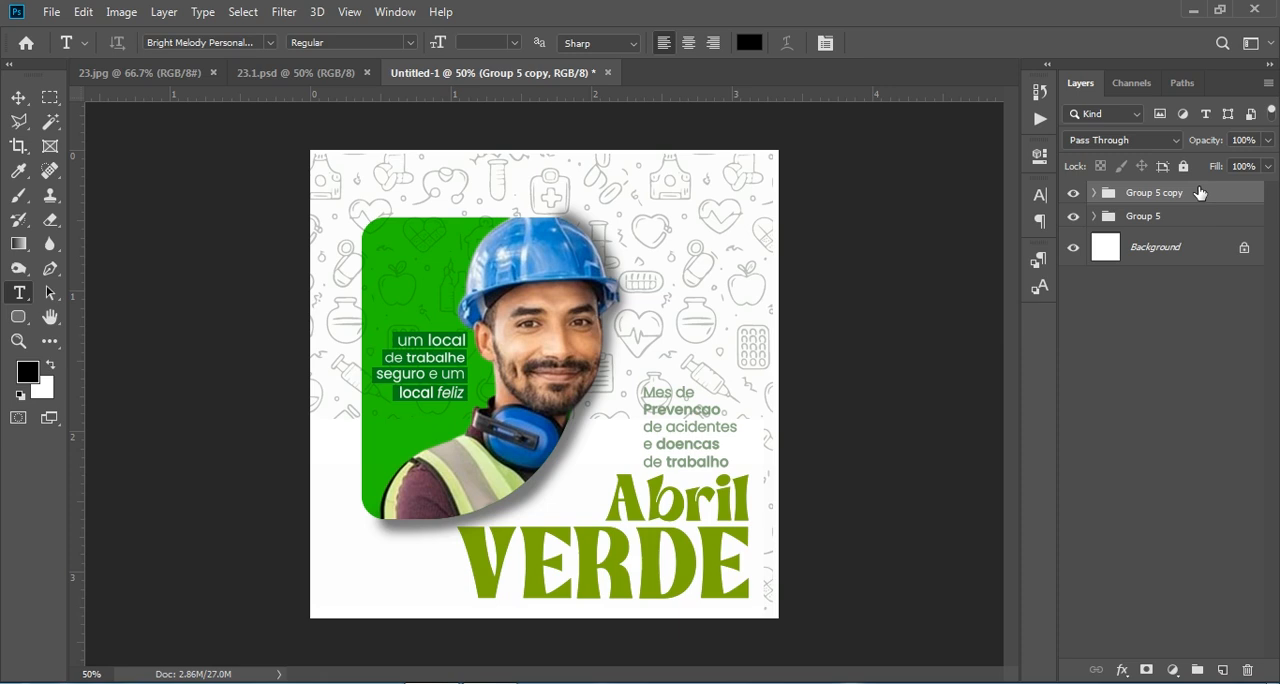
pyautogui.rightClick(1167, 200)
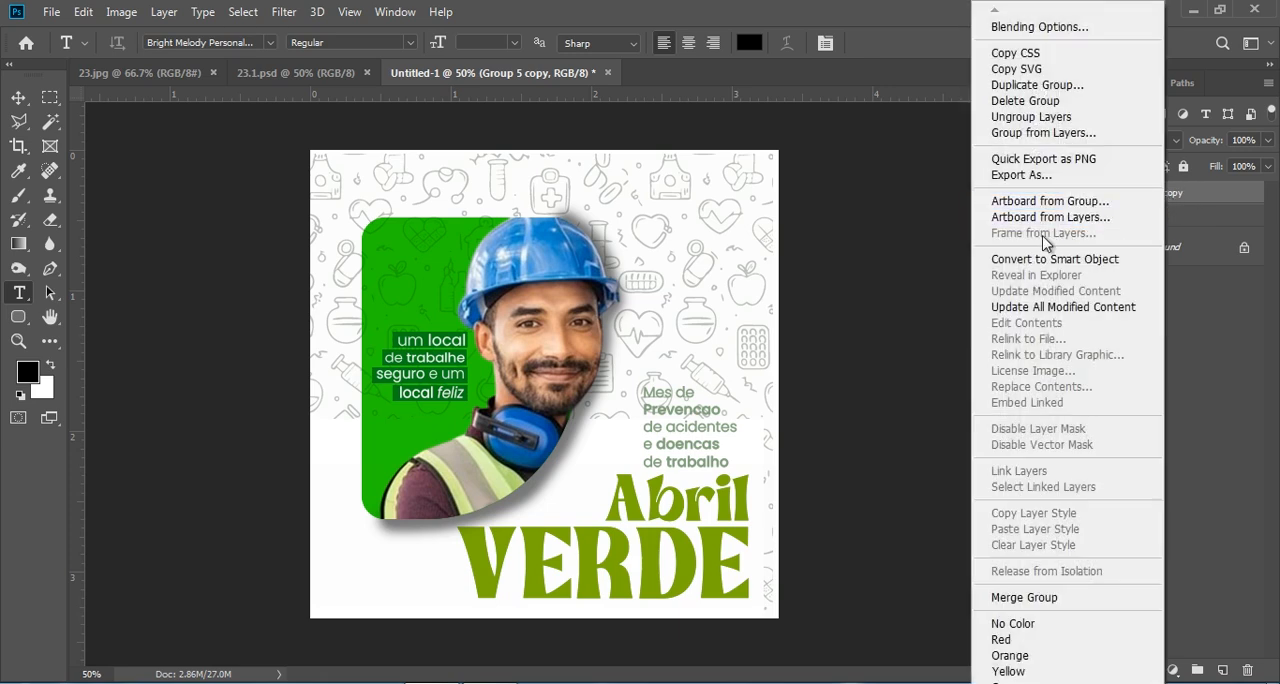
pyautogui.click(1052, 259)
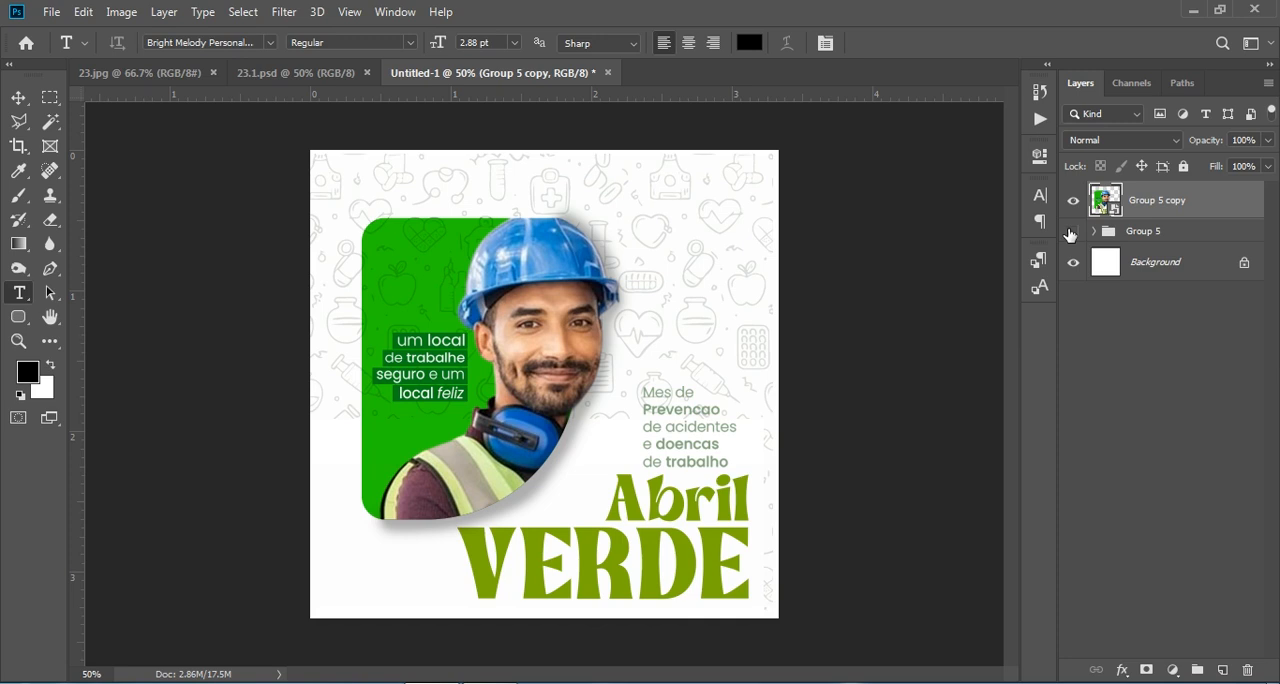
pyautogui.rightClick(1165, 204)
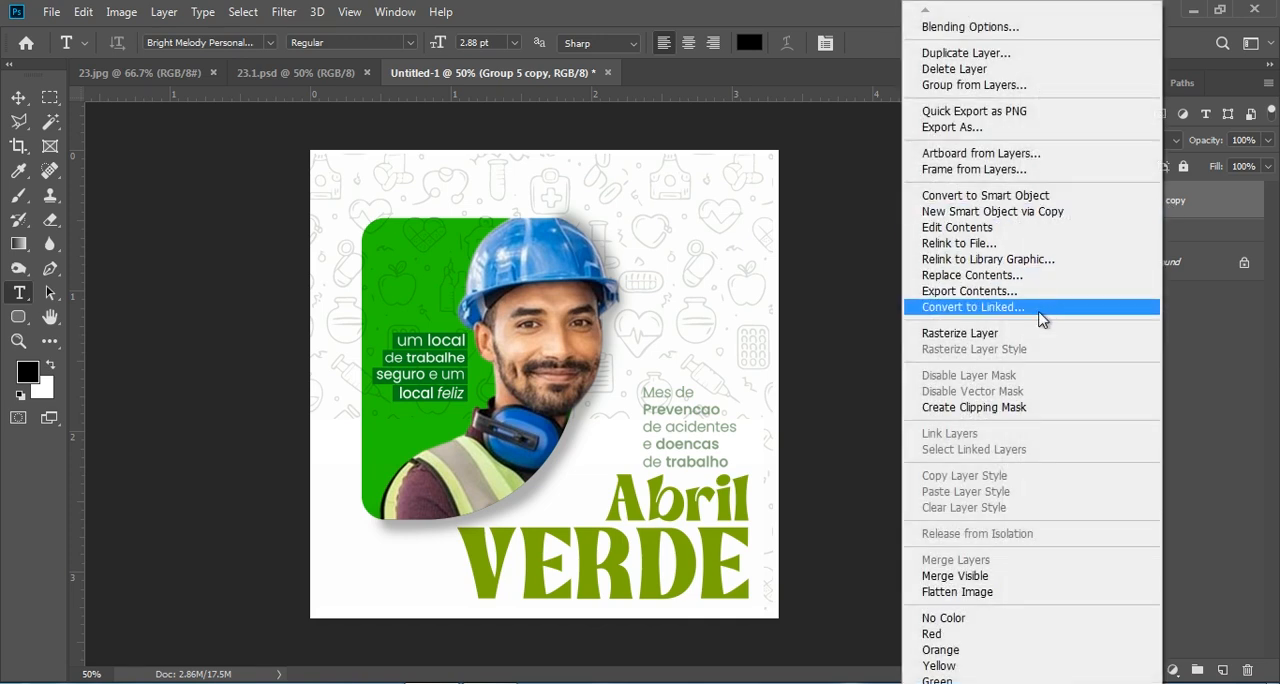
pyautogui.click(1022, 336)
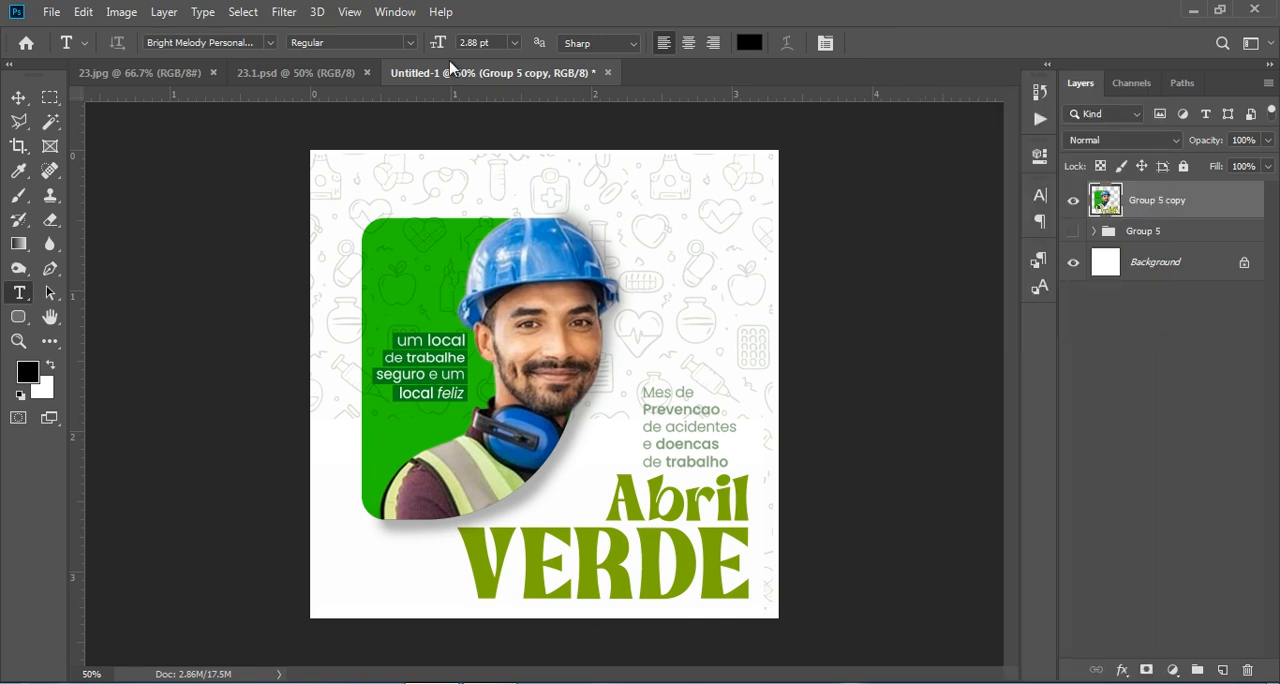
pyautogui.click(287, 12)
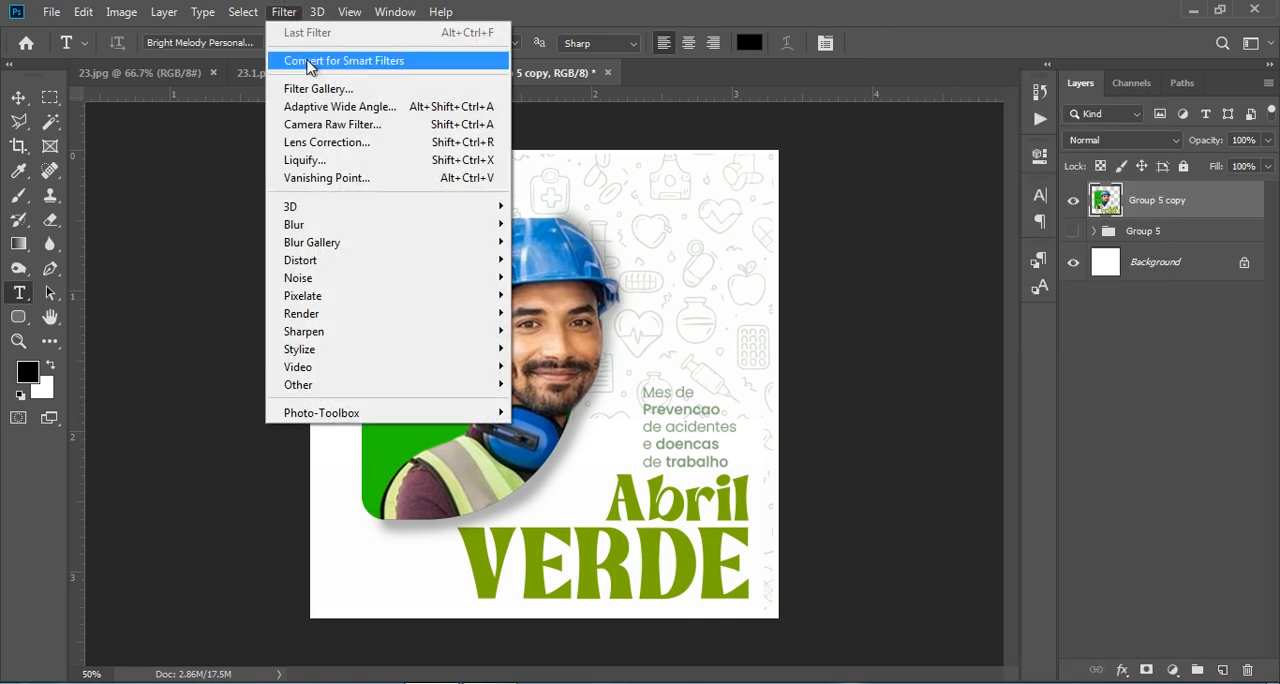
pyautogui.click(400, 124)
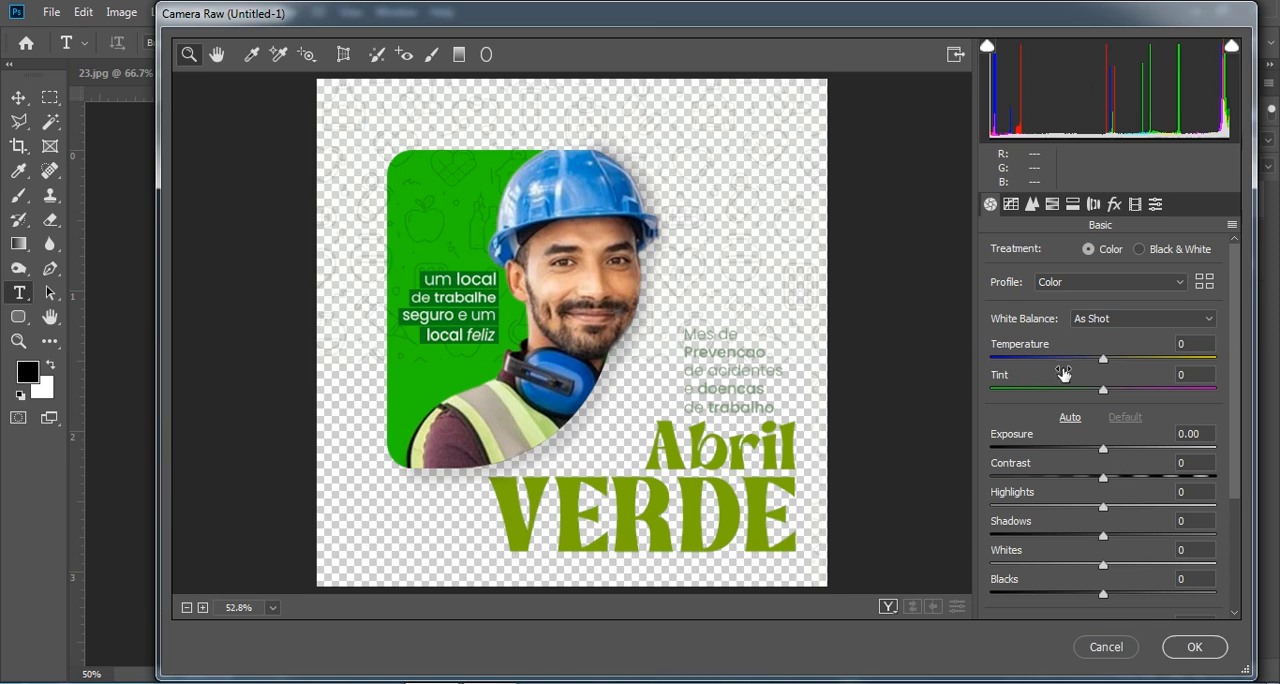
pyautogui.scroll(-4, 1064, 373)
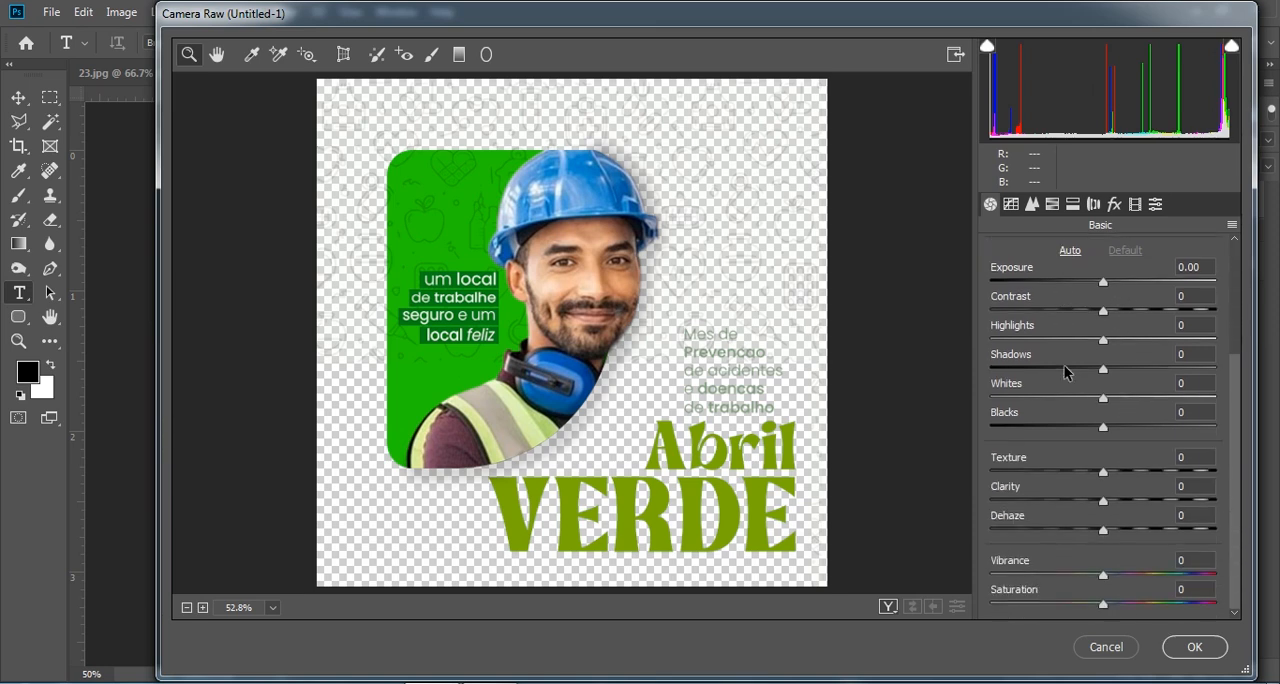
pyautogui.click(1098, 645)
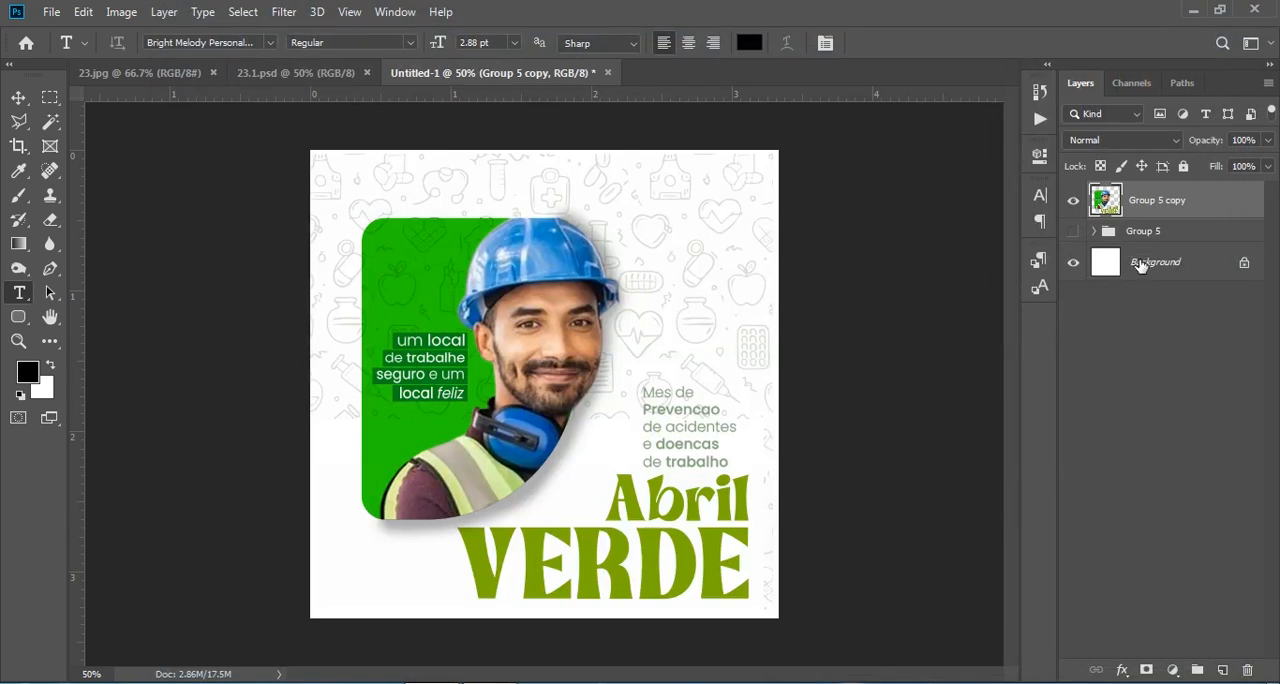
# - Add a solid colour fill layer in off-white #fef9f9 directly above the Background layer
pyautogui.click(1140, 265)
pyautogui.click(1172, 669)
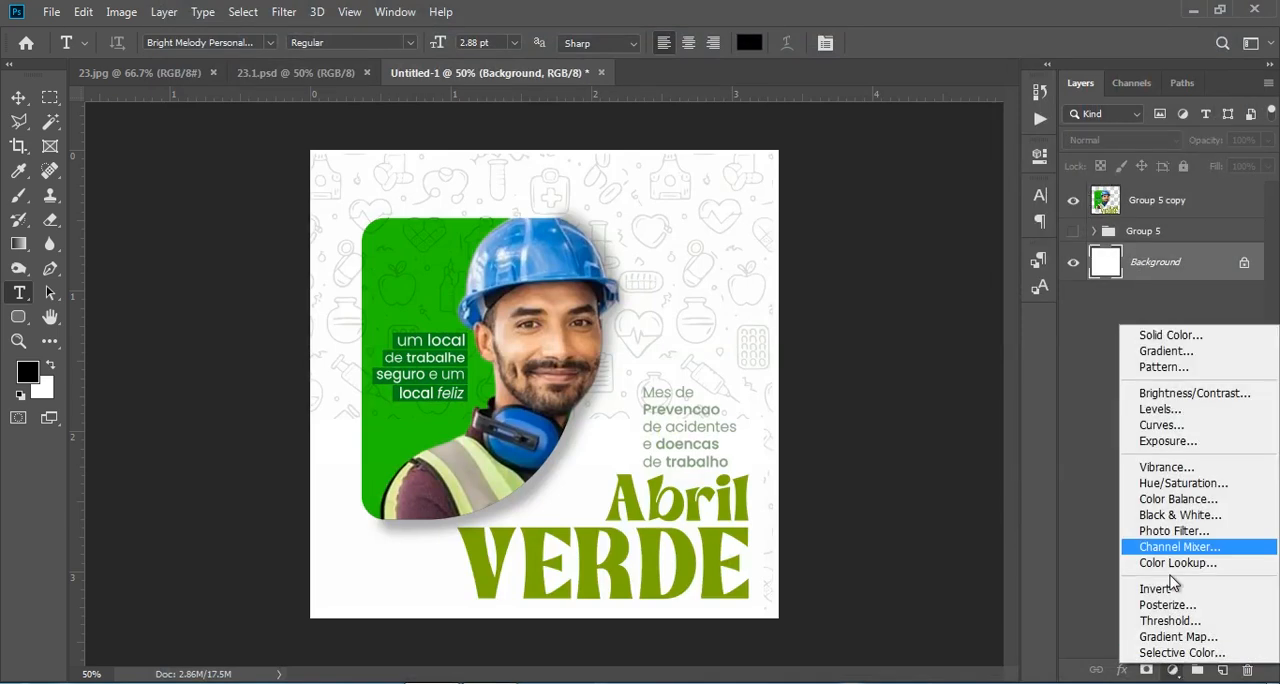
pyautogui.click(1163, 336)
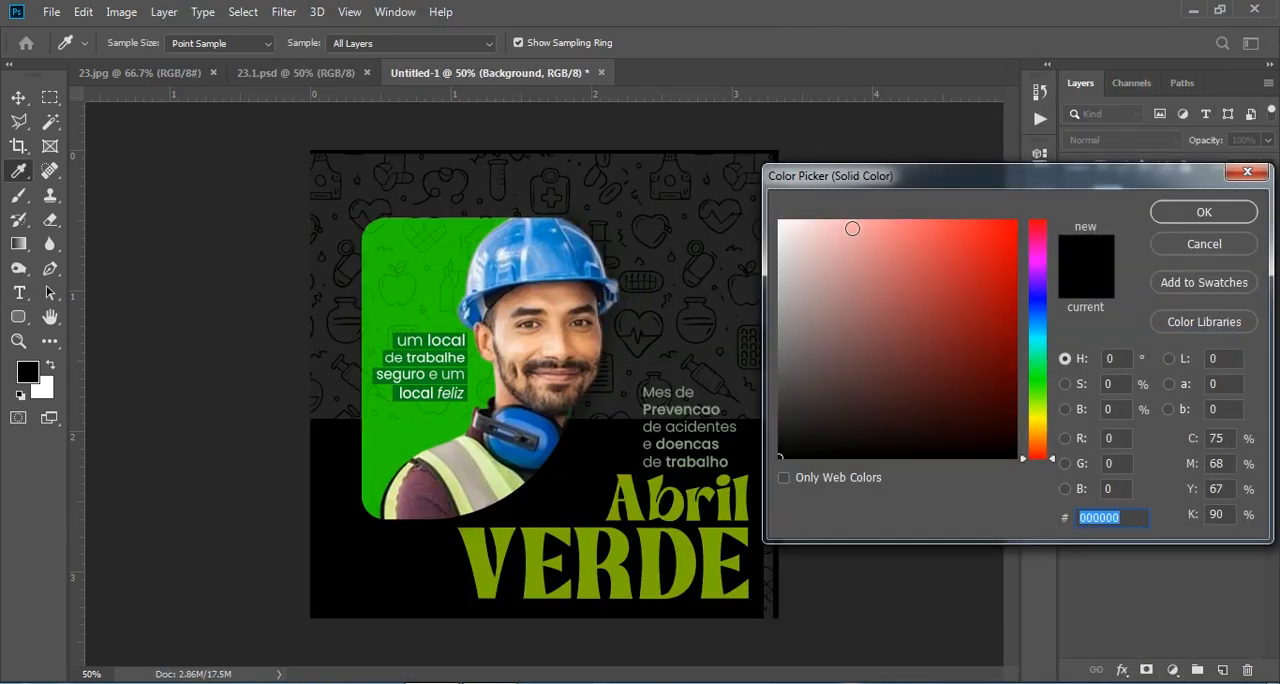
pyautogui.click(778, 221)
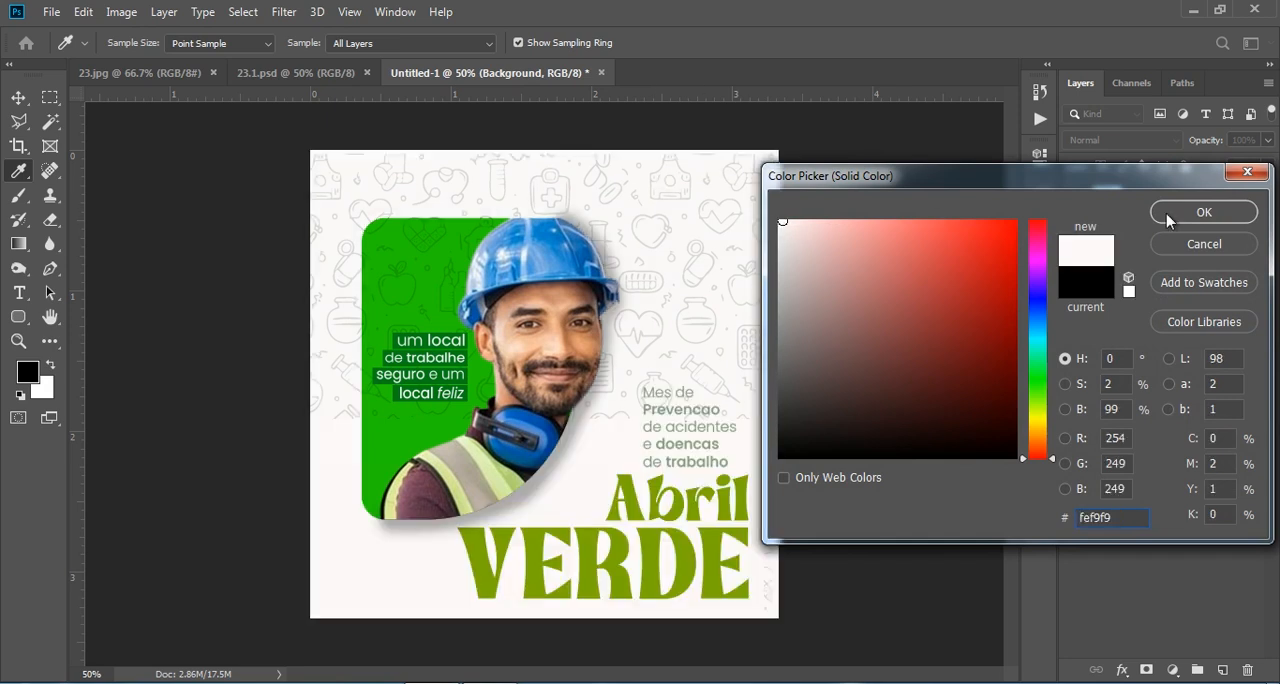
pyautogui.click(1204, 212)
# - Move the off-white fill layer above Group 5 and merge it with the Group 5 copy layer
pyautogui.moveTo(1200, 268); pyautogui.dragTo(1200, 232)
pyautogui.press('shift')
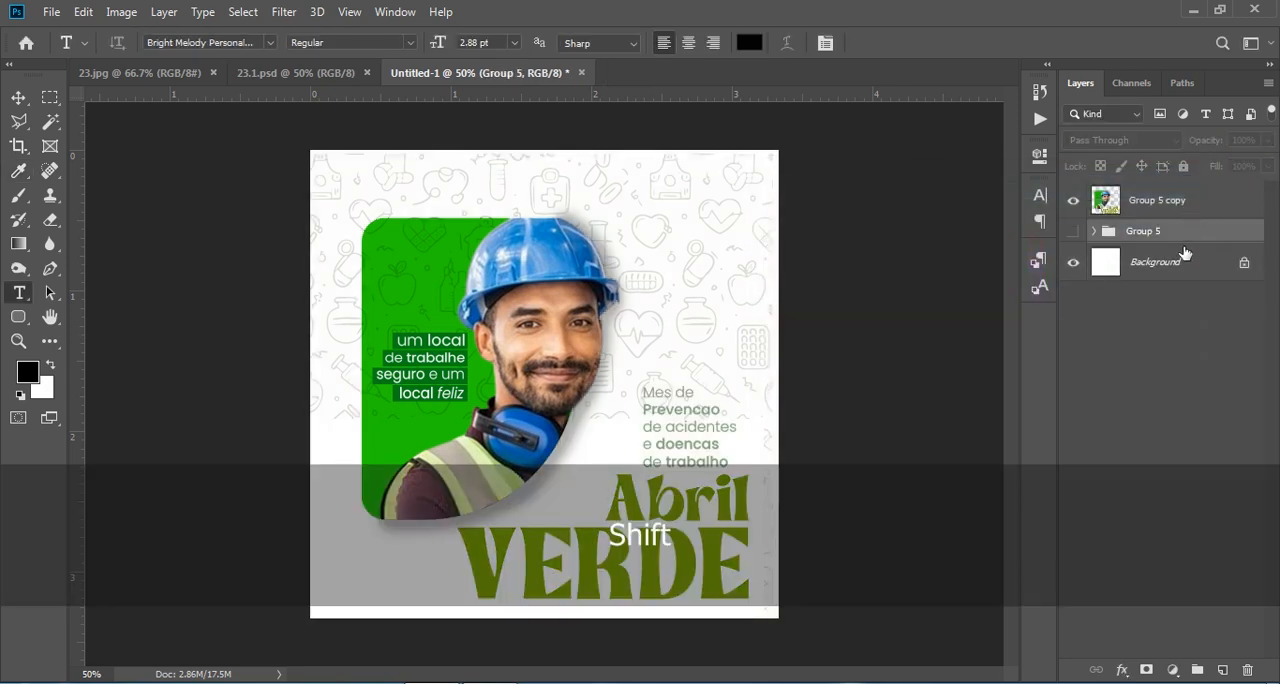
pyautogui.hotkey('ctrl', 'z')
pyautogui.moveTo(1205, 266)
pyautogui.mouseDown()
pyautogui.moveTo(1190, 198)
pyautogui.moveTo(1220, 210)
pyautogui.moveTo(1186, 251)
pyautogui.mouseUp()
pyautogui.press('shift')
pyautogui.rightClick(1194, 201)
pyautogui.click(994, 550)
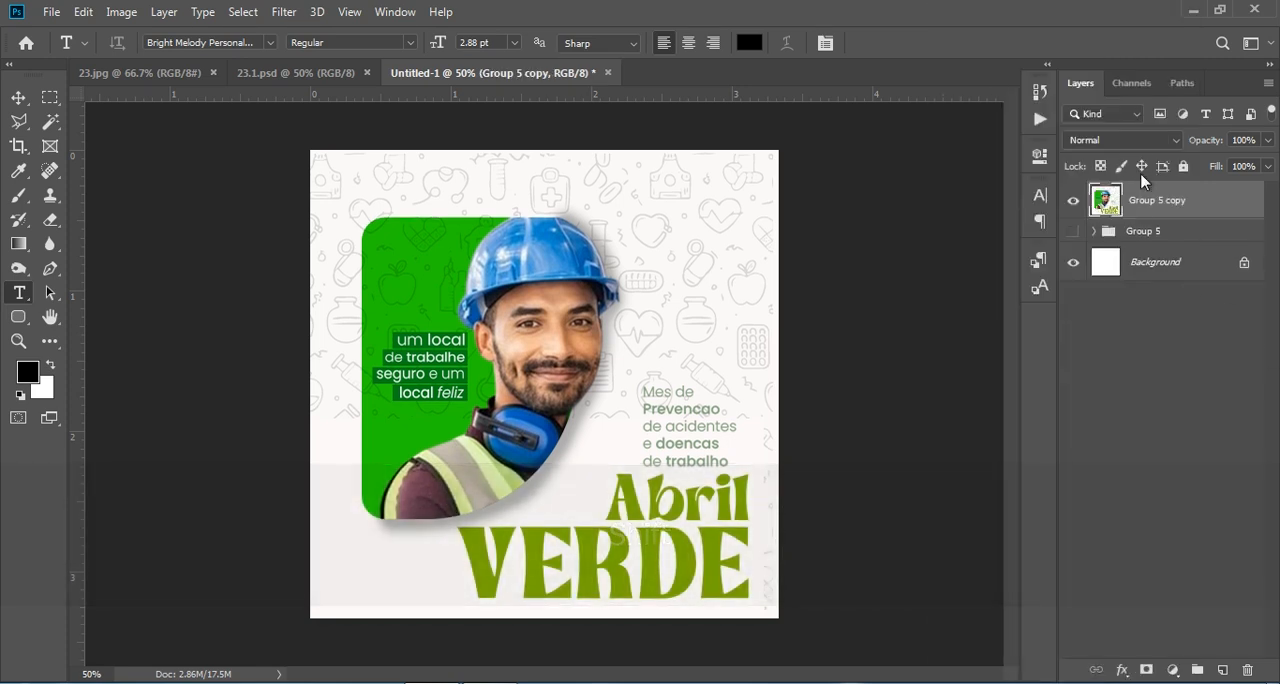
# - Start a Camera Raw filter on the merged layer with Contrast +10, Highlights -38, Shadows +9, Whites -28 and Blacks +21
pyautogui.click(284, 12)
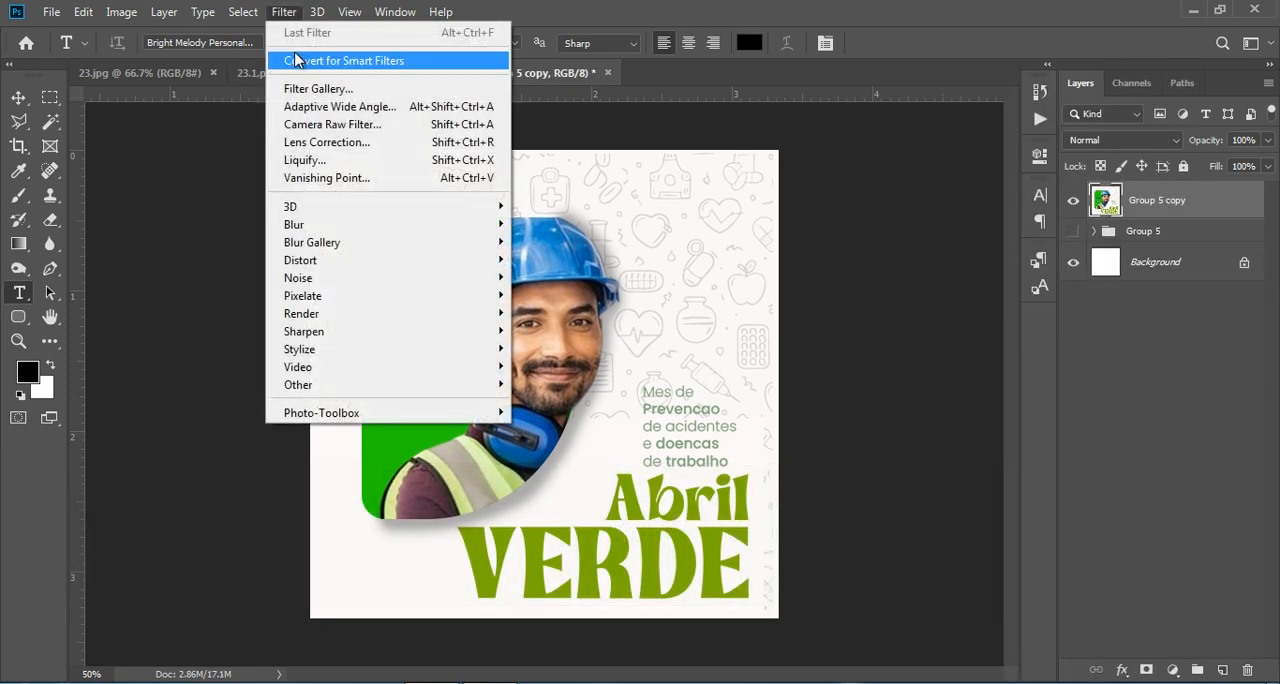
pyautogui.click(398, 125)
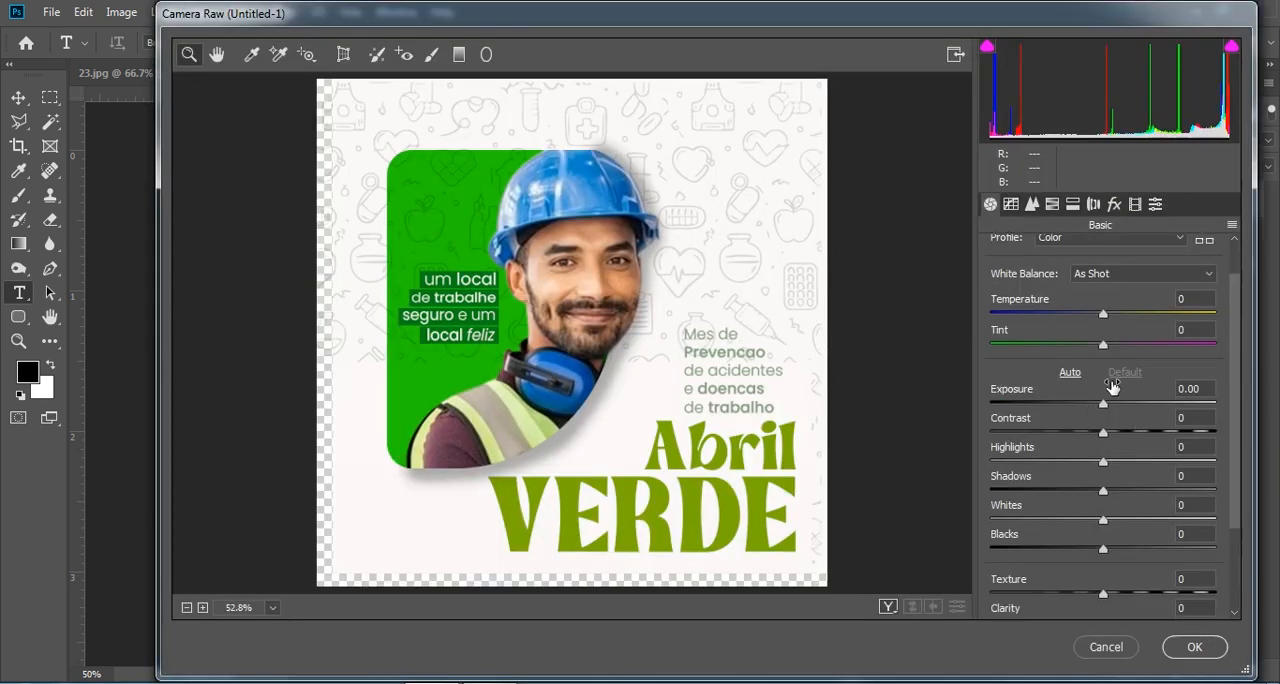
pyautogui.scroll(-3, 1080, 360)
pyautogui.moveTo(1107, 342); pyautogui.dragTo(1072, 430)
pyautogui.moveTo(1100, 430); pyautogui.dragTo(1128, 430)
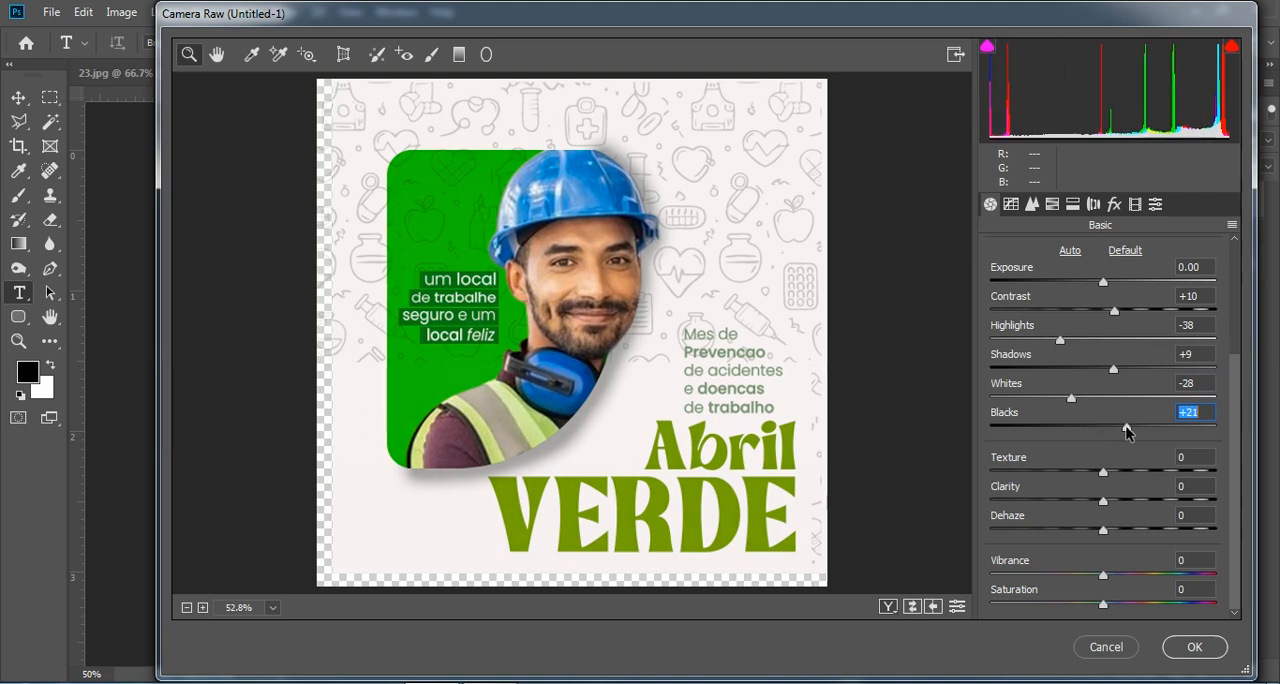
# - Set Texture +8, Clarity -19, Dehaze +14, Vibrance +7 and Saturation -15, plus a vignette with Amount +15, Midpoint 54, Roundness +8 and Feather 53
pyautogui.moveTo(1103, 471); pyautogui.dragTo(1119, 531)
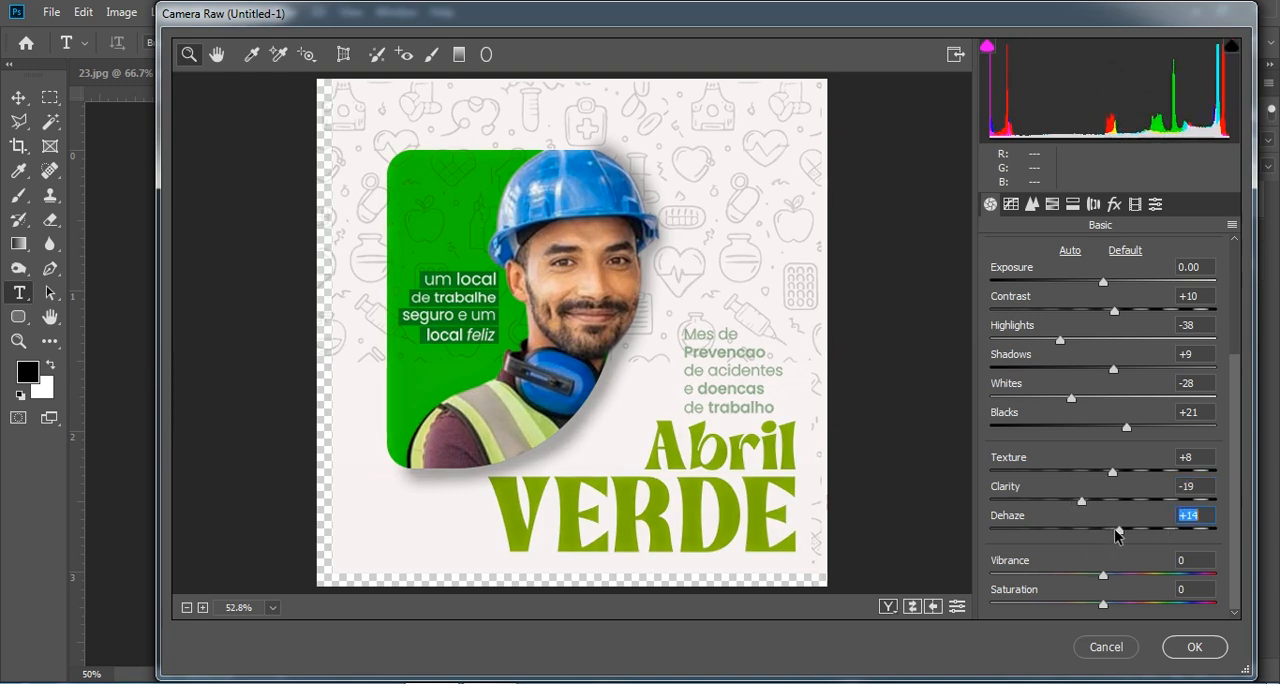
pyautogui.moveTo(1103, 576); pyautogui.dragTo(1076, 603)
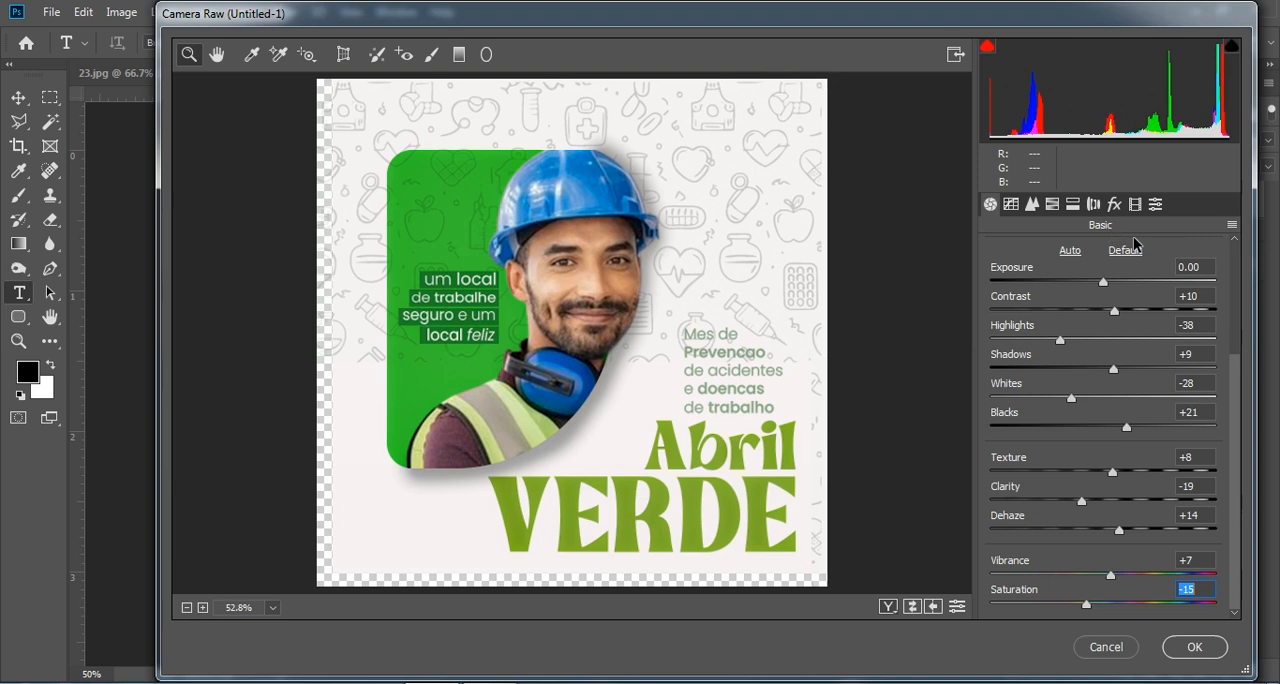
pyautogui.click(1115, 204)
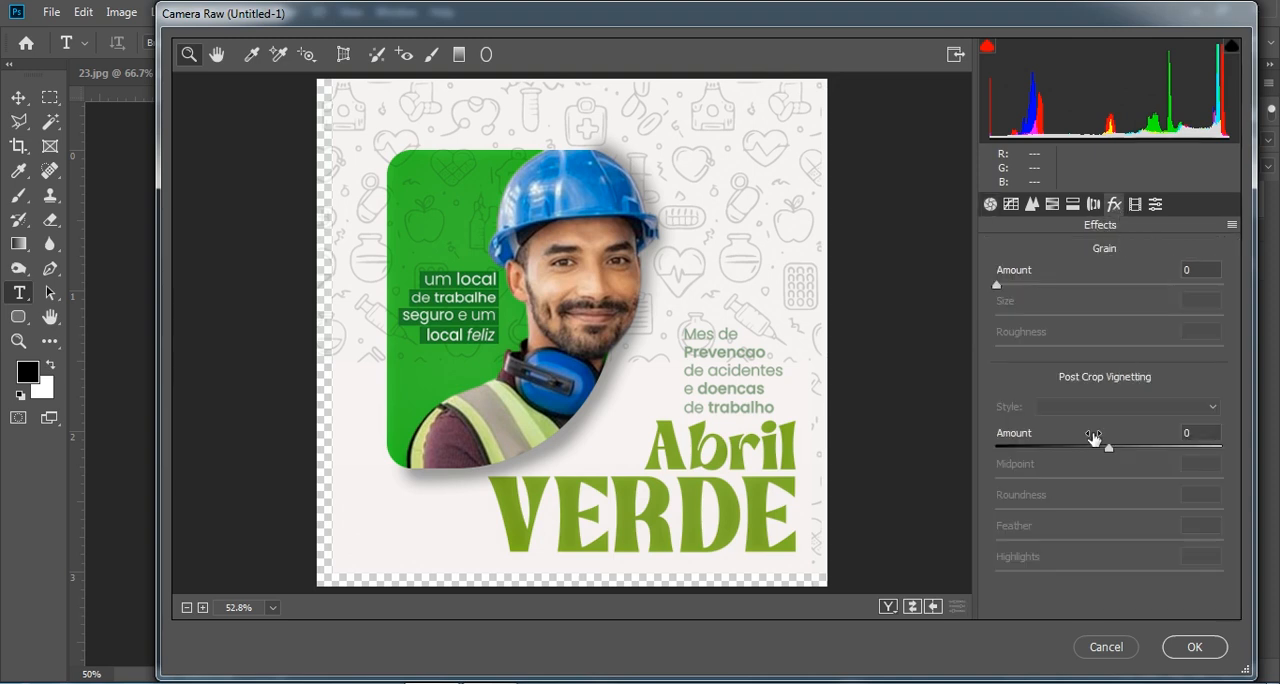
pyautogui.moveTo(1110, 448); pyautogui.dragTo(1115, 542)
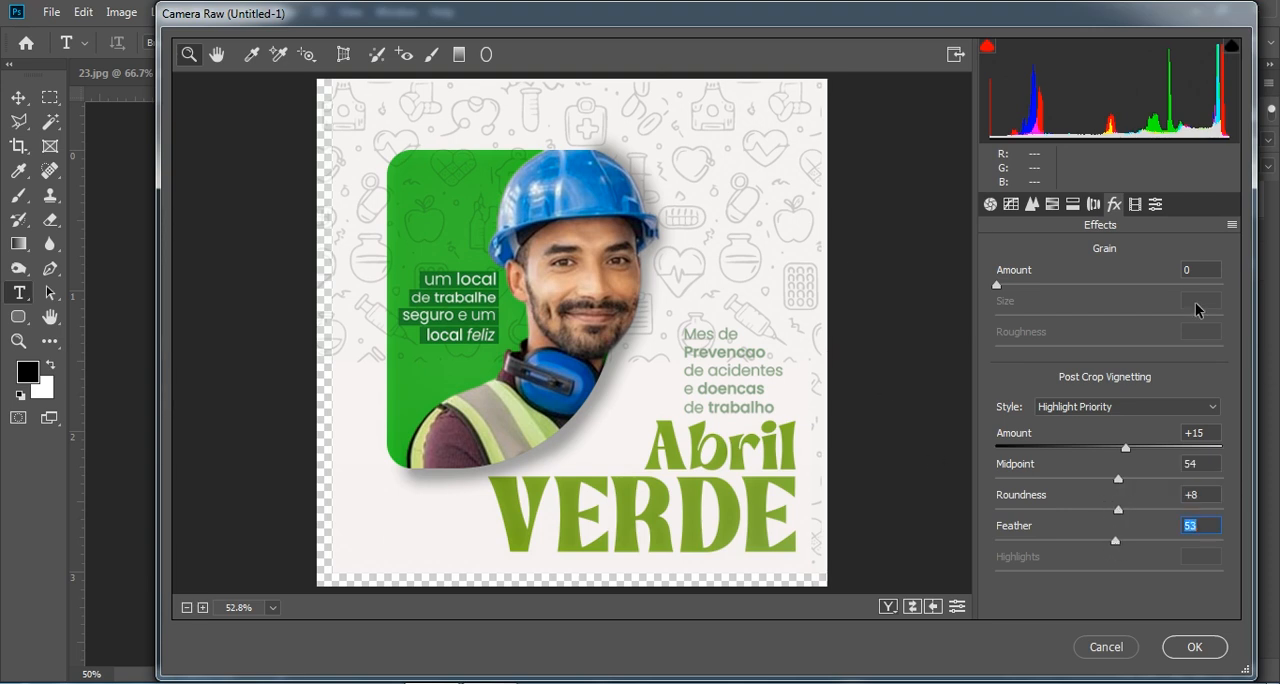
# - Raise the luminance of the oranges to +66 in the HSL adjustments to brighten the worker's skin
pyautogui.click(1093, 205)
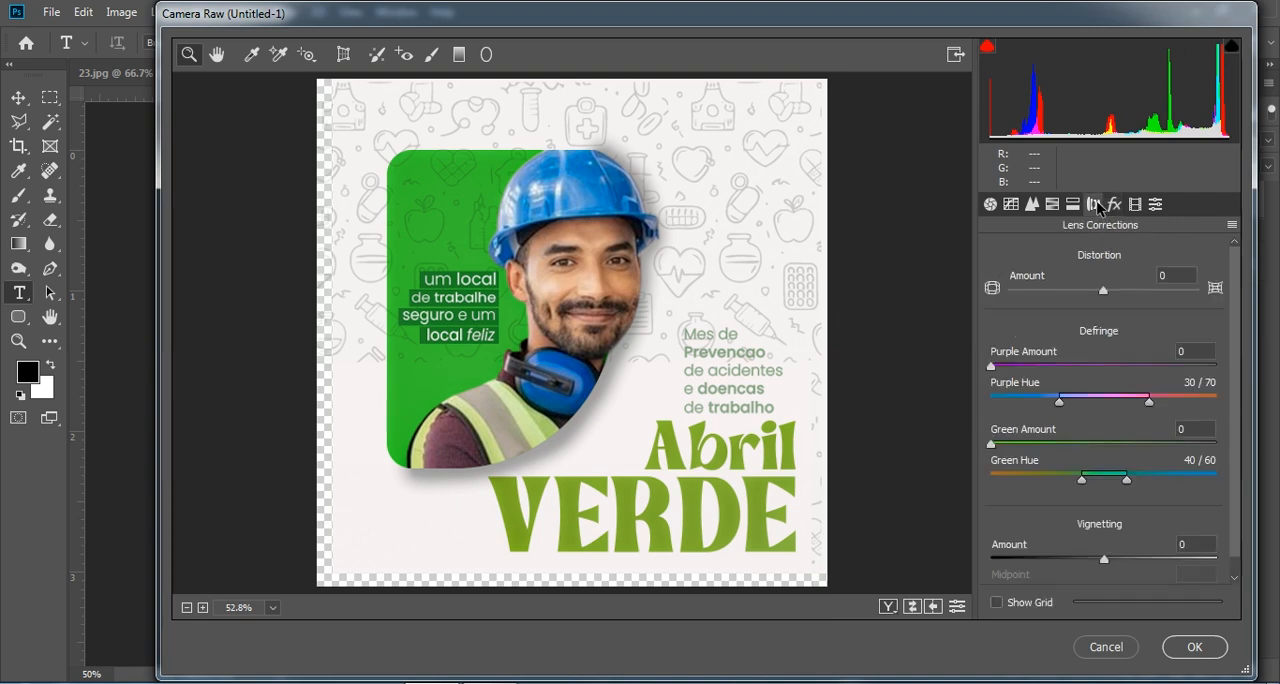
pyautogui.click(1074, 205)
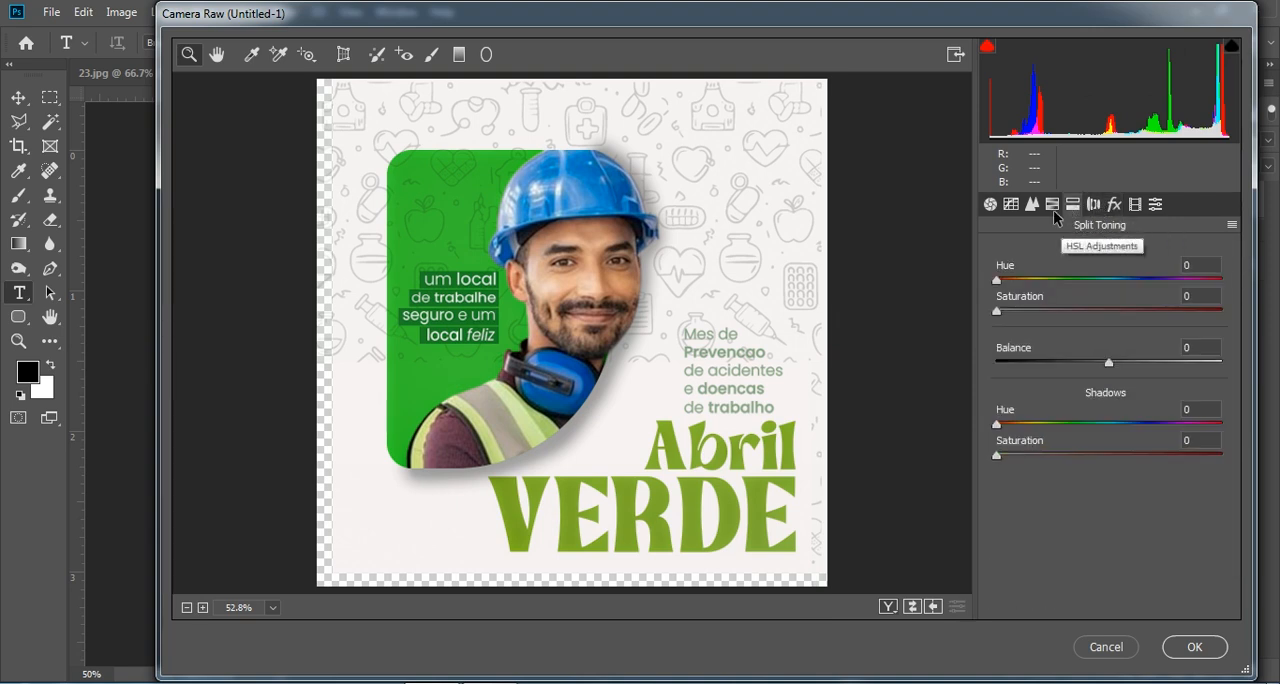
pyautogui.click(1052, 205)
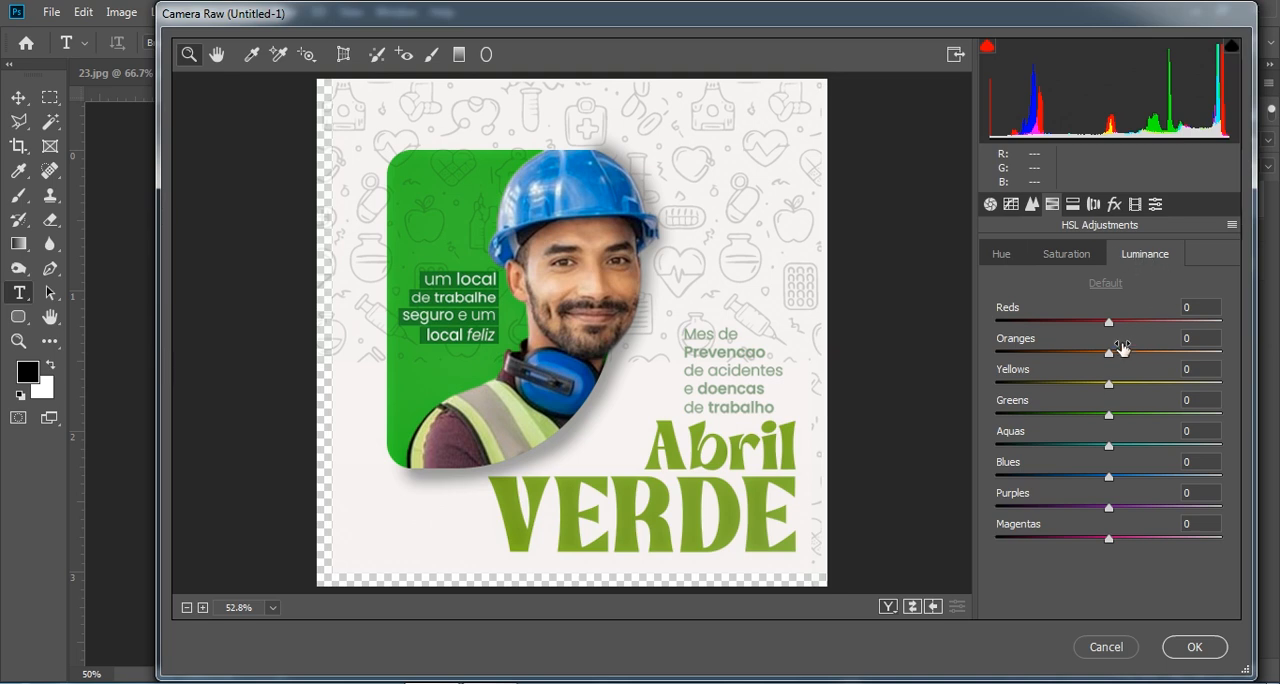
pyautogui.moveTo(1109, 356); pyautogui.dragTo(1187, 361)
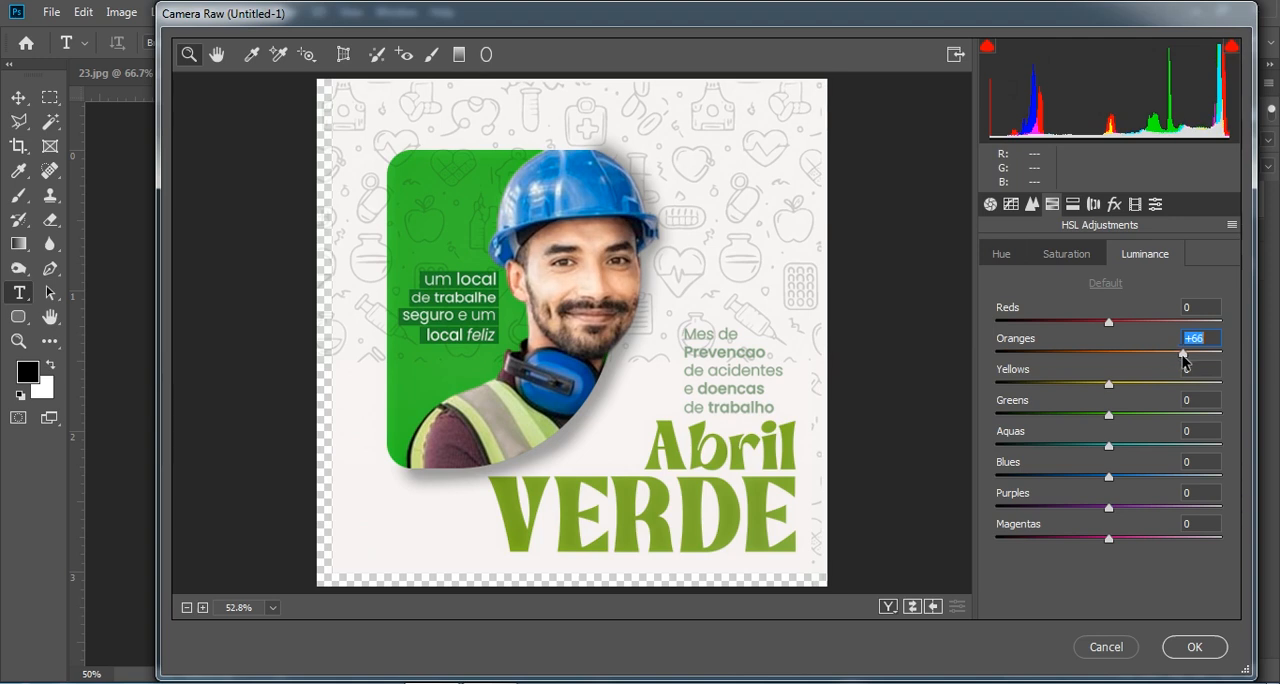
# - Lower the saturation of the orange-to-green tones and set the hue of Oranges to -13, Yellows to -23 and Greens to +36
pyautogui.click(1085, 253)
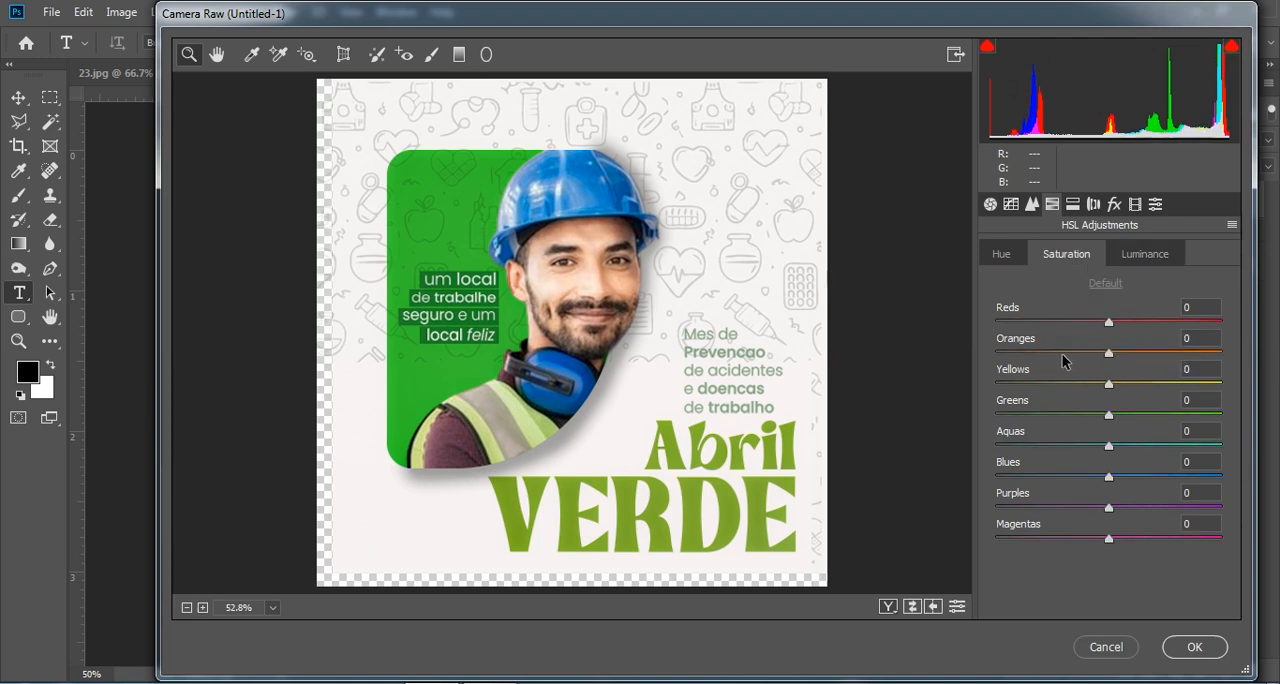
pyautogui.moveTo(1108, 354); pyautogui.dragTo(1088, 417)
pyautogui.click(1003, 256)
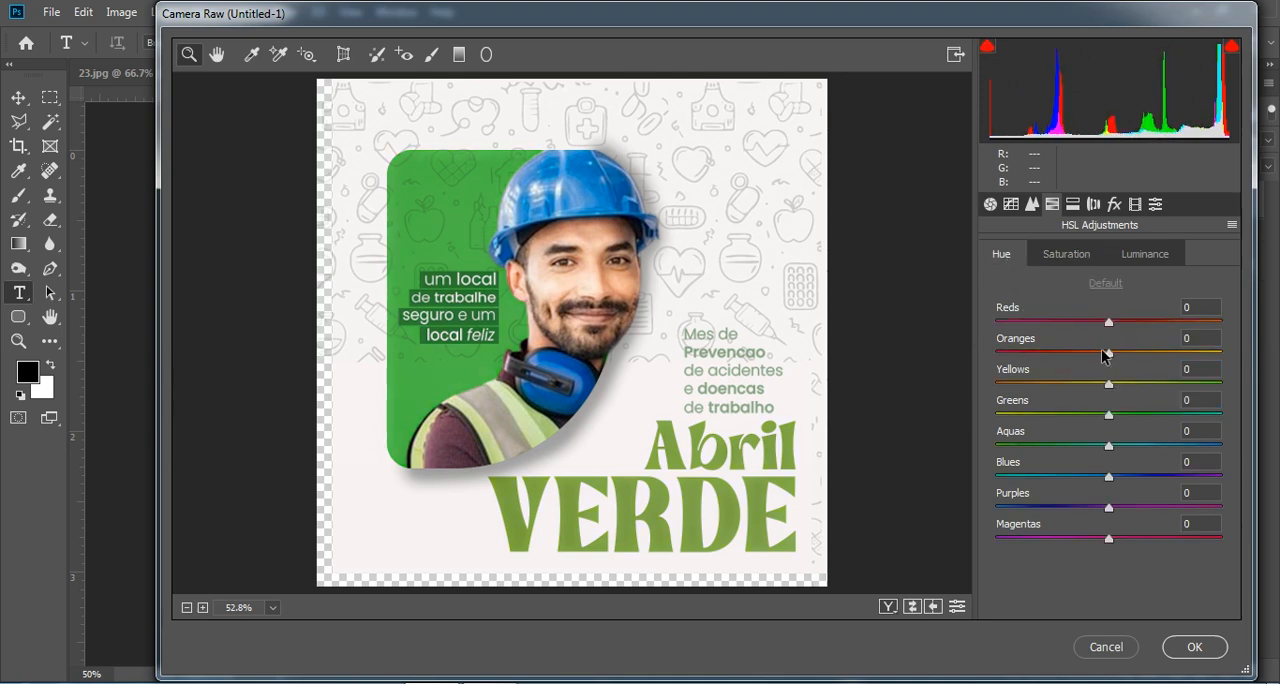
pyautogui.moveTo(1178, 352); pyautogui.dragTo(1150, 414)
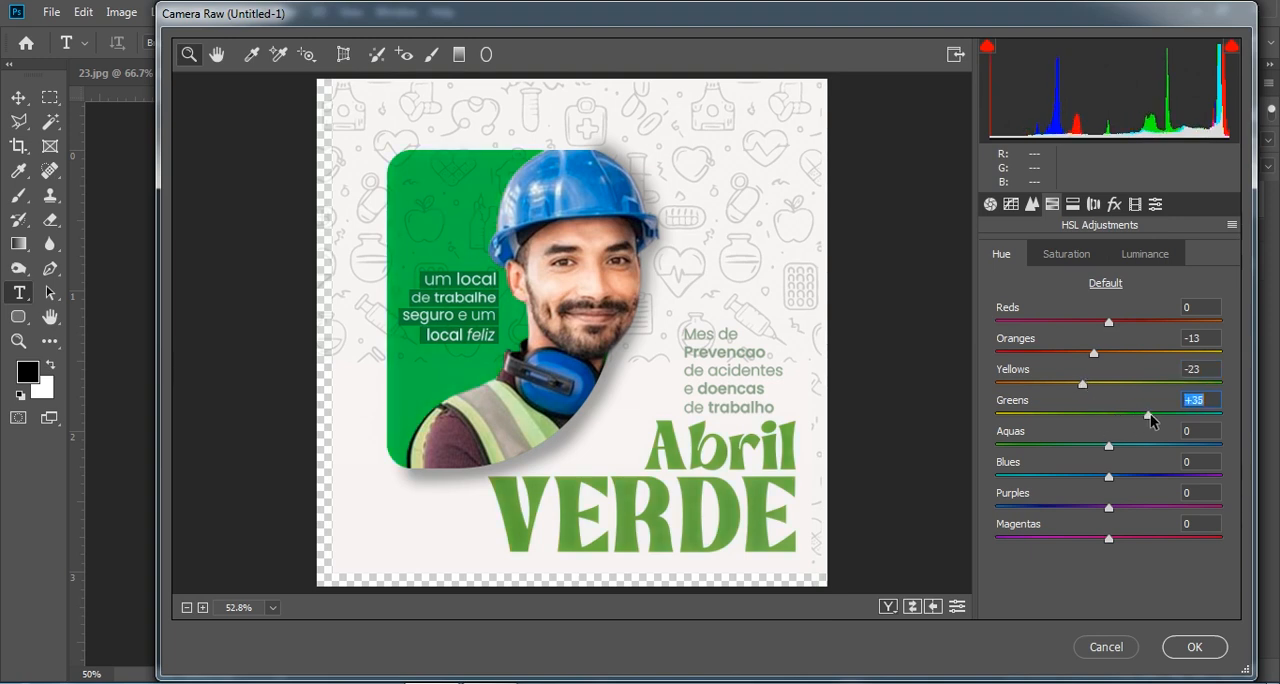
# - Set the luminance of Oranges to +55, Yellows to +23 and Greens to +1, and apply the Camera Raw filter
pyautogui.click(1146, 256)
pyautogui.moveTo(1132, 352); pyautogui.dragTo(1172, 355)
pyautogui.moveTo(1112, 392); pyautogui.dragTo(1119, 418)
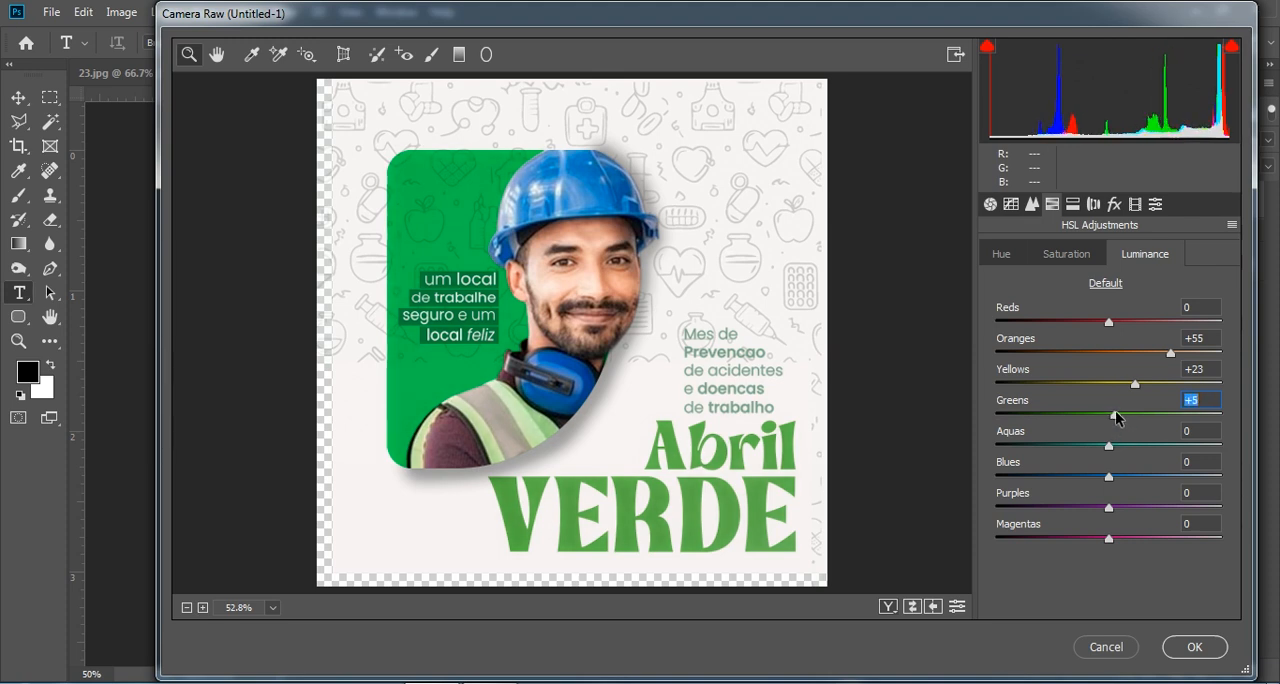
pyautogui.click(1195, 647)
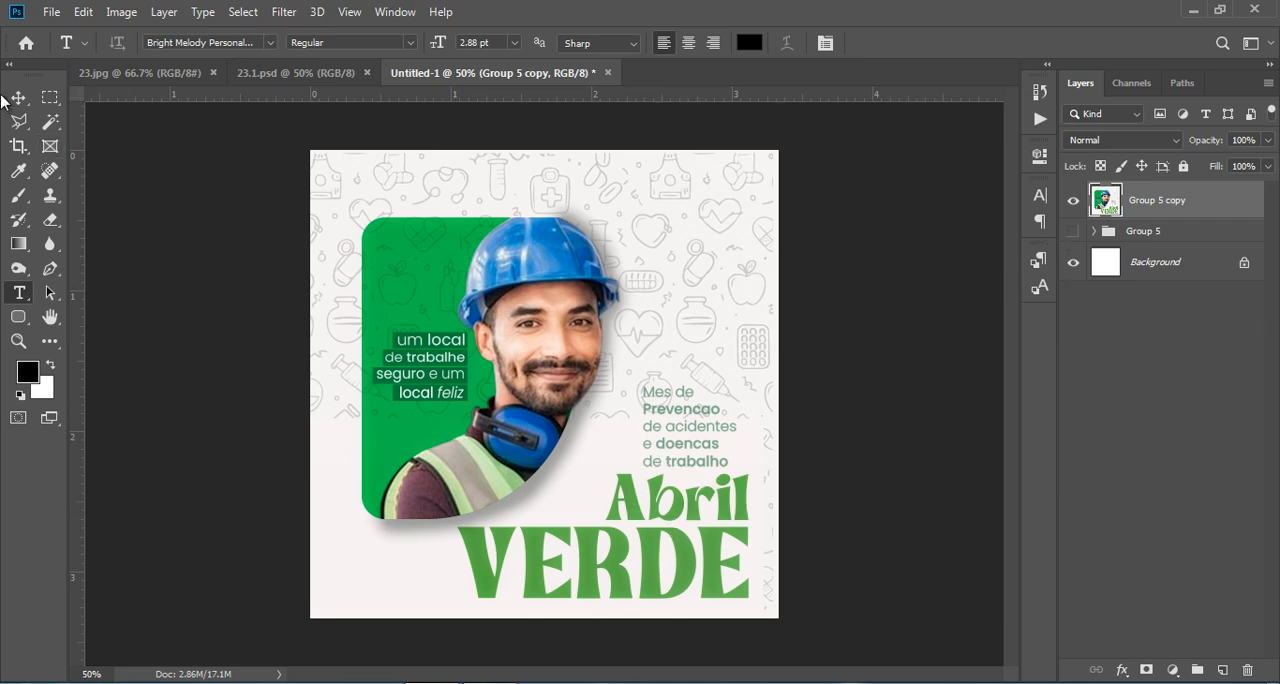
# - Compare the graded artwork with the reference design in 23.1.psd and return to the Group 5 copy layer
pyautogui.click(262, 73)
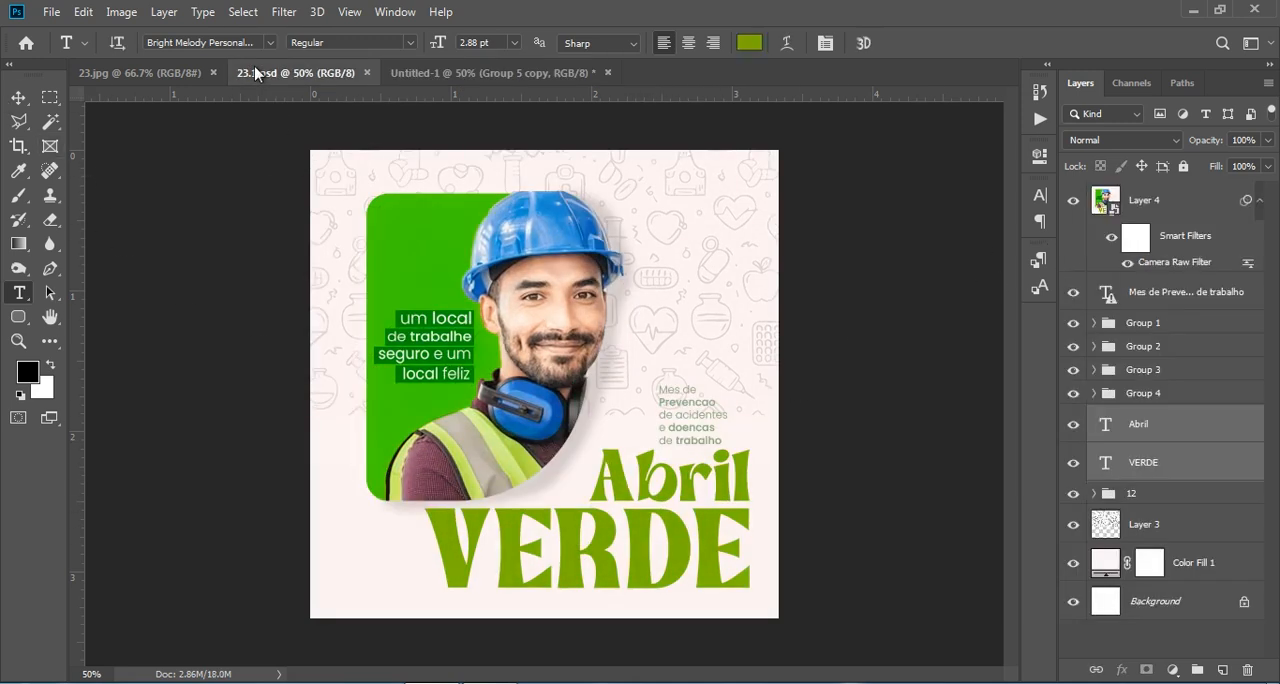
pyautogui.click(460, 76)
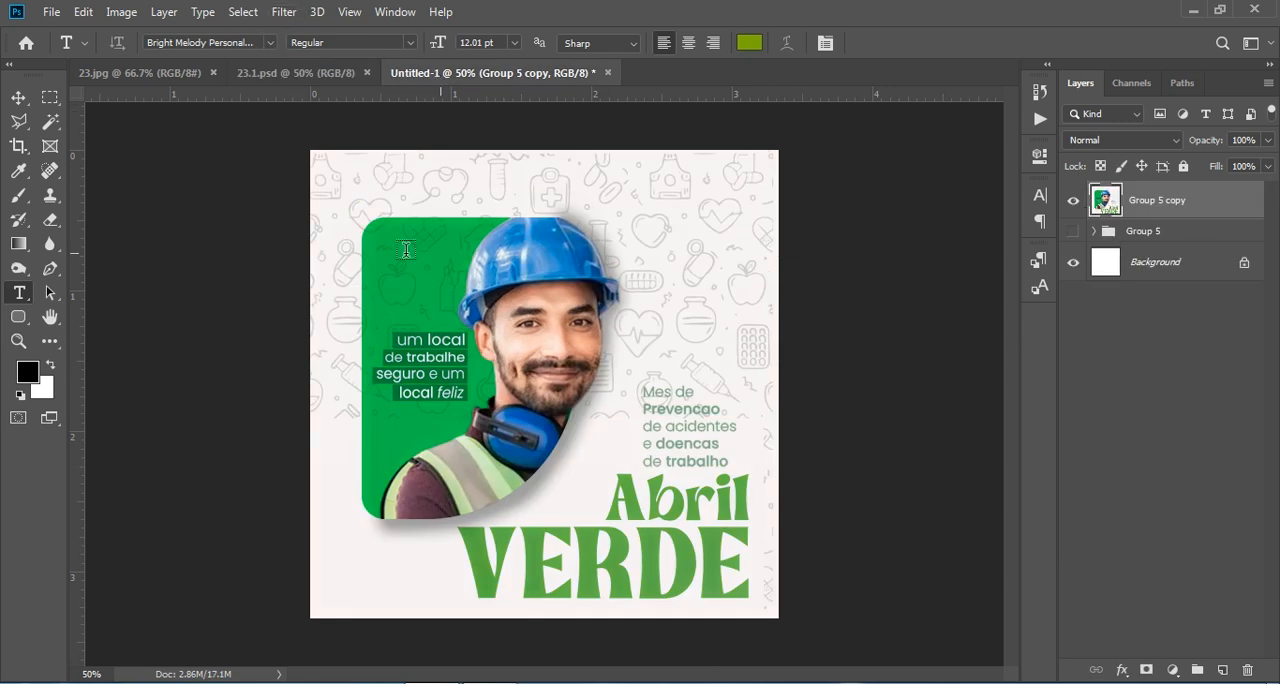
pyautogui.click(284, 13)
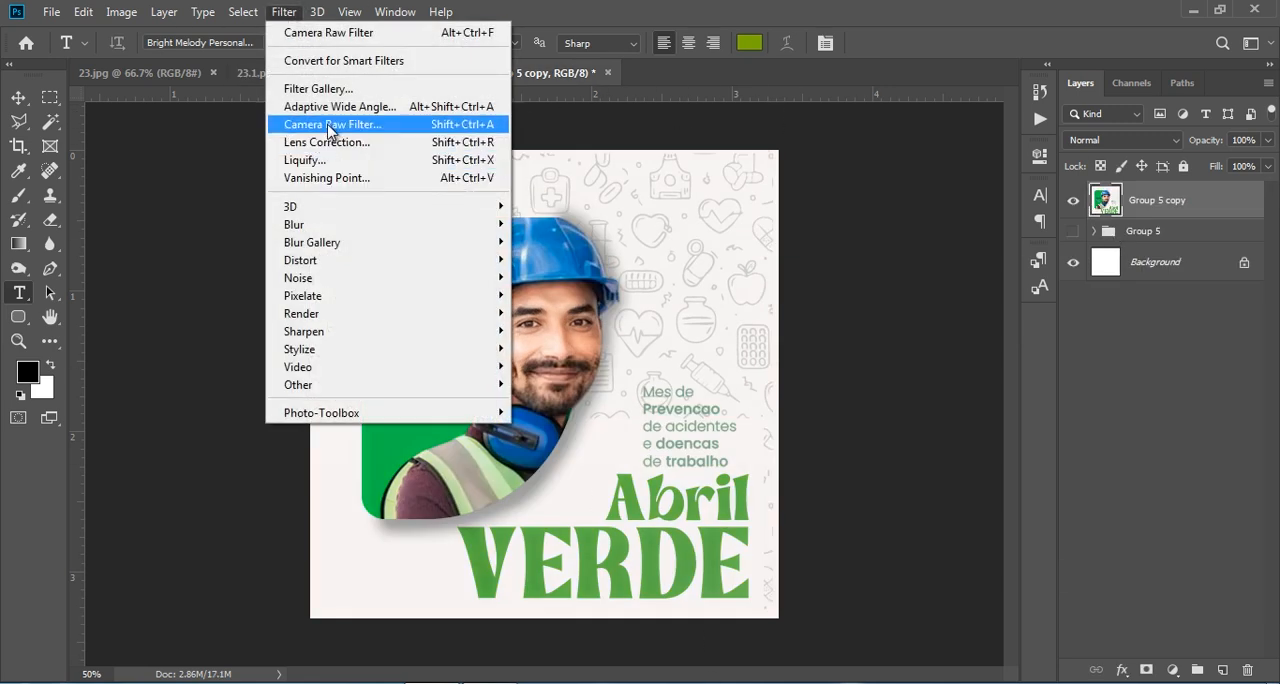
pyautogui.click(1152, 208)
# - Try a Hue/Saturation adjustment layer clipped to Group 5 copy, testing Colorize and setting the master Hue to -13
pyautogui.click(1172, 668)
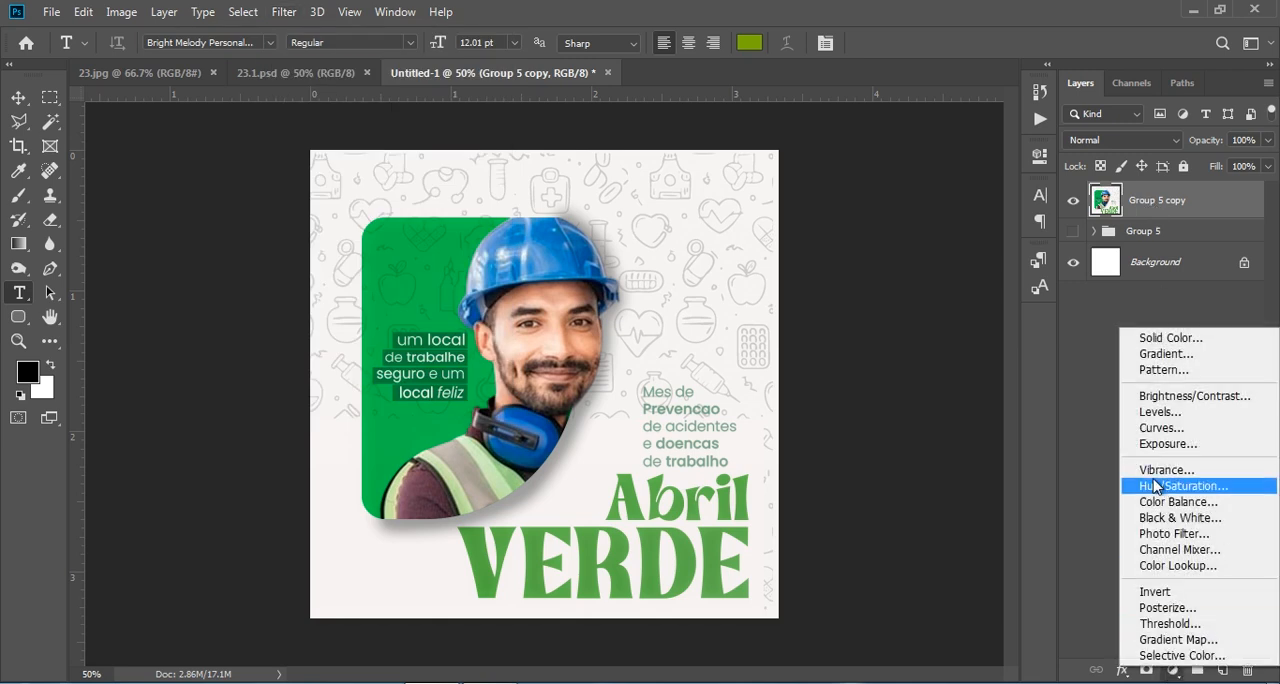
pyautogui.click(1163, 482)
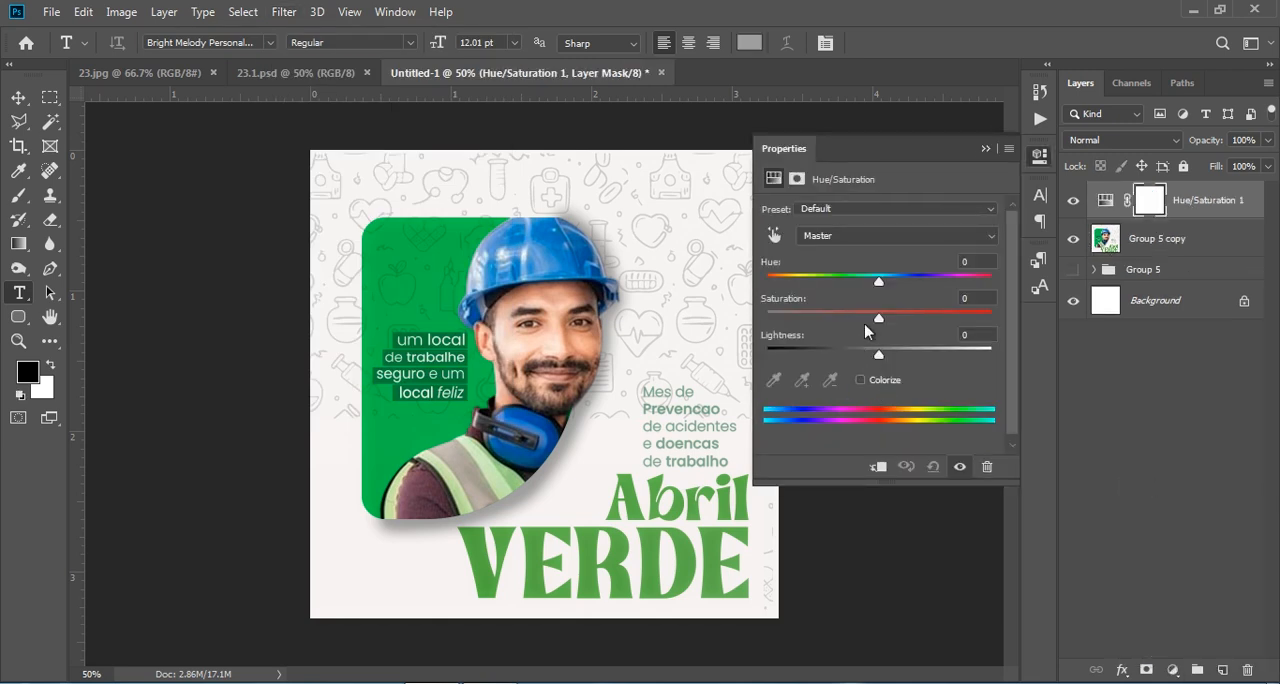
pyautogui.moveTo(872, 288); pyautogui.dragTo(880, 287)
pyautogui.click(877, 466)
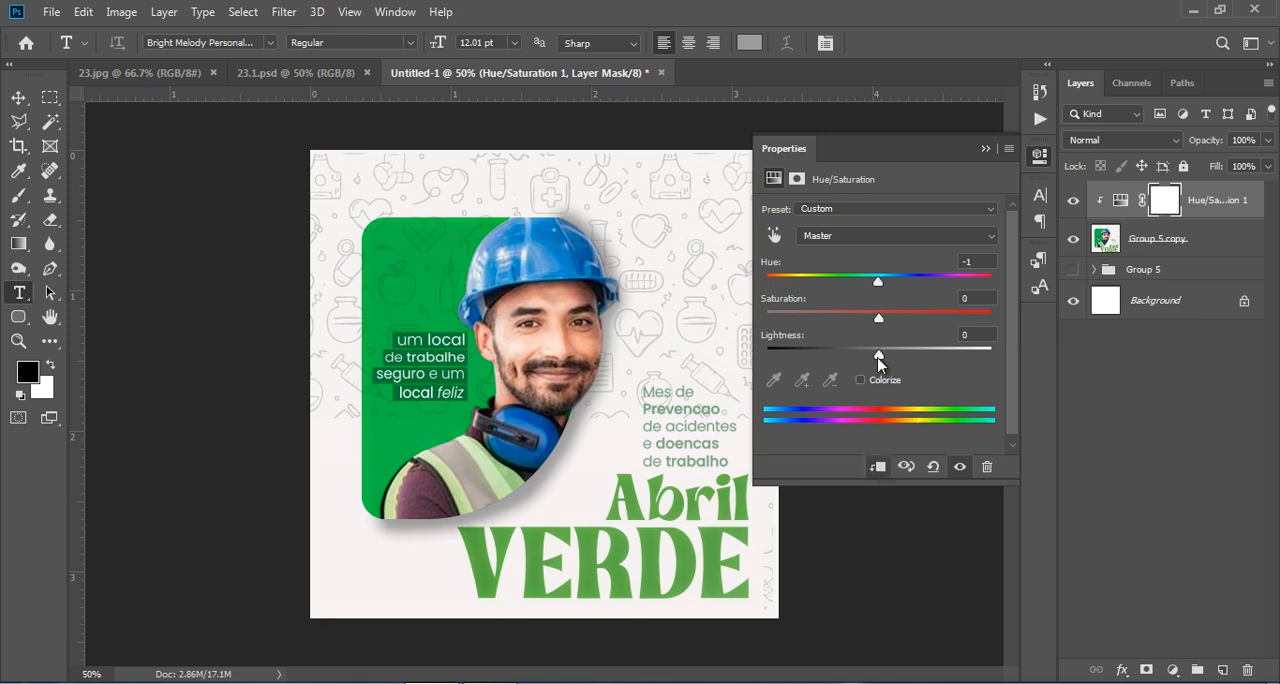
pyautogui.click(862, 380)
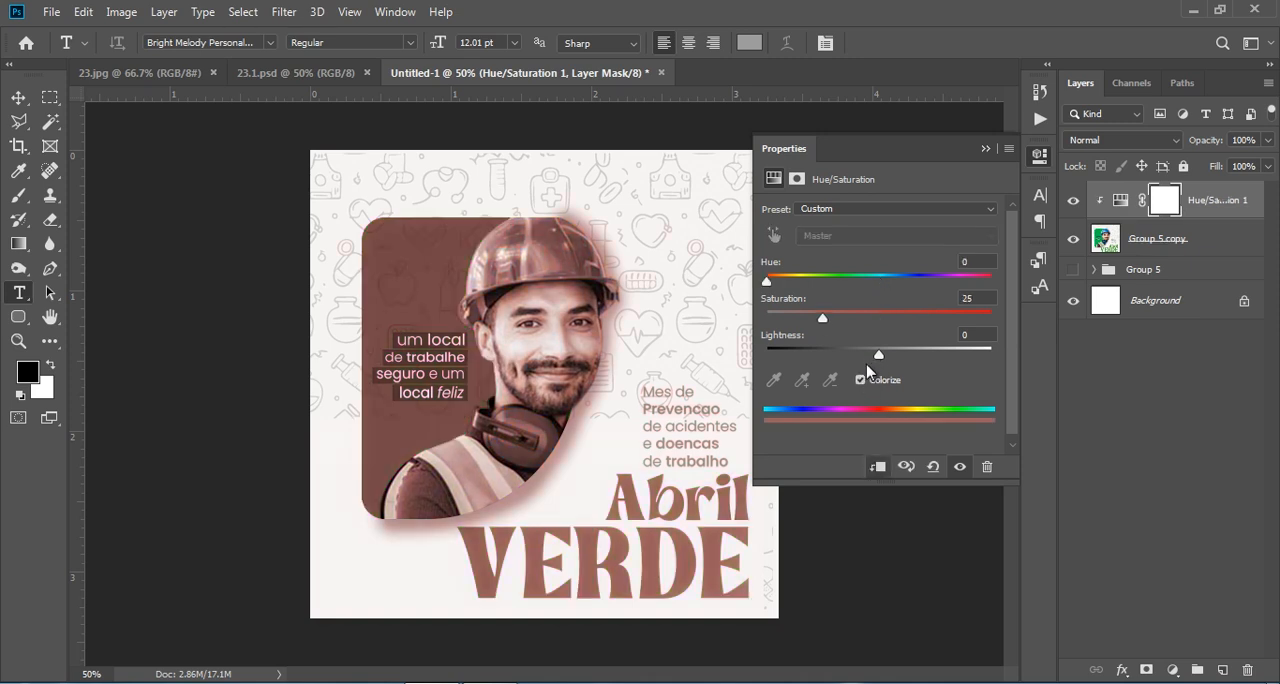
pyautogui.click(861, 380)
pyautogui.moveTo(876, 285)
pyautogui.mouseDown()
pyautogui.moveTo(850, 280)
pyautogui.moveTo(934, 273)
pyautogui.moveTo(866, 265)
pyautogui.mouseUp()
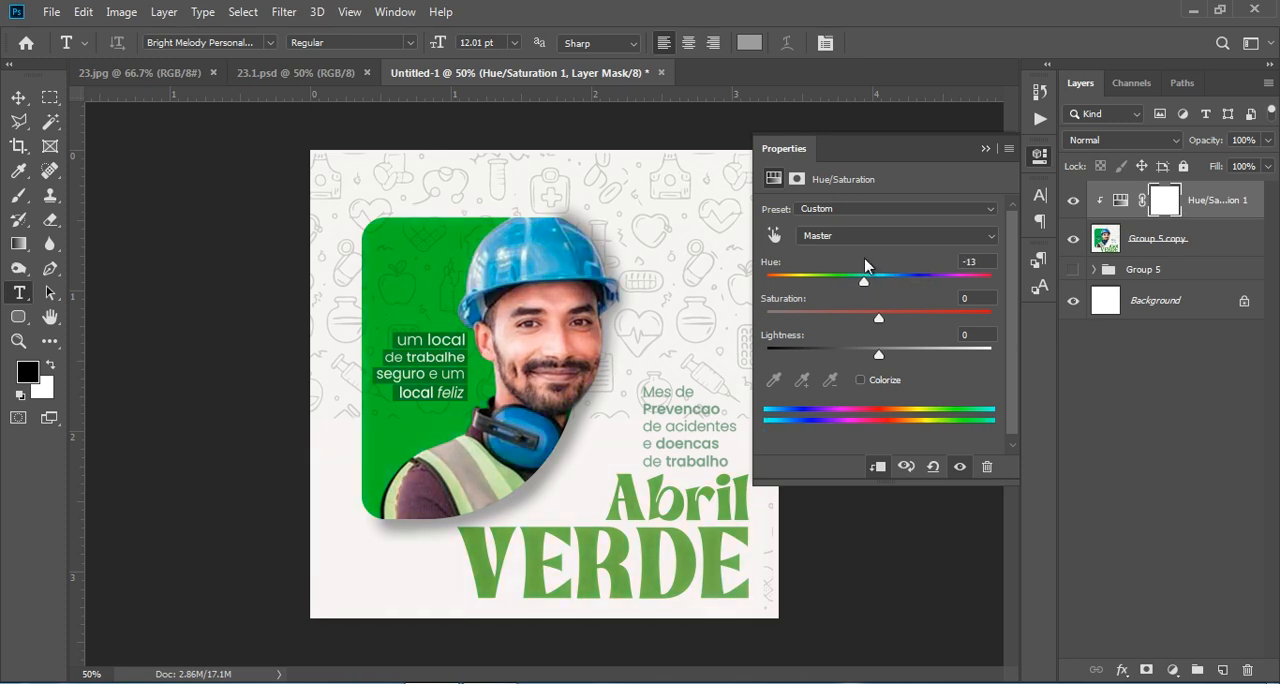
# - Target the greens by sampling the VERDE lettering and set their Lightness to -8 in the Hue/Saturation adjustment
pyautogui.click(773, 235)
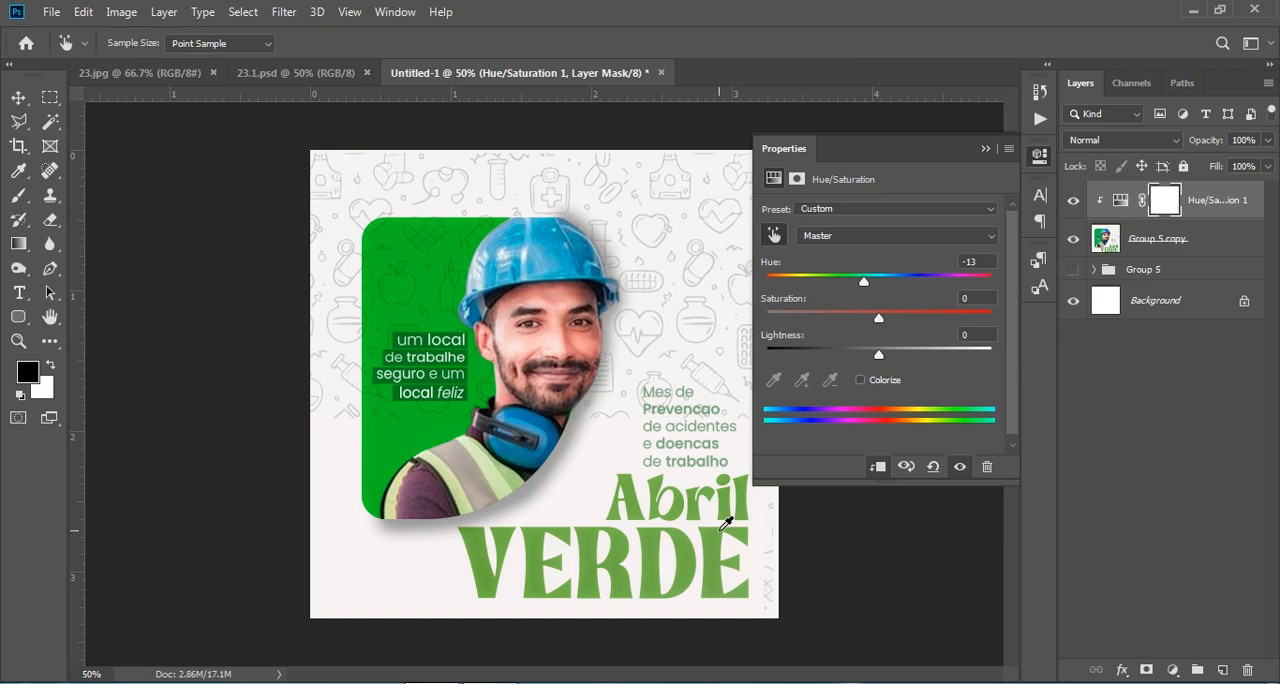
pyautogui.click(721, 547)
pyautogui.moveTo(873, 352)
pyautogui.mouseDown()
pyautogui.moveTo(921, 360)
pyautogui.moveTo(860, 360)
pyautogui.moveTo(872, 360)
pyautogui.mouseUp()
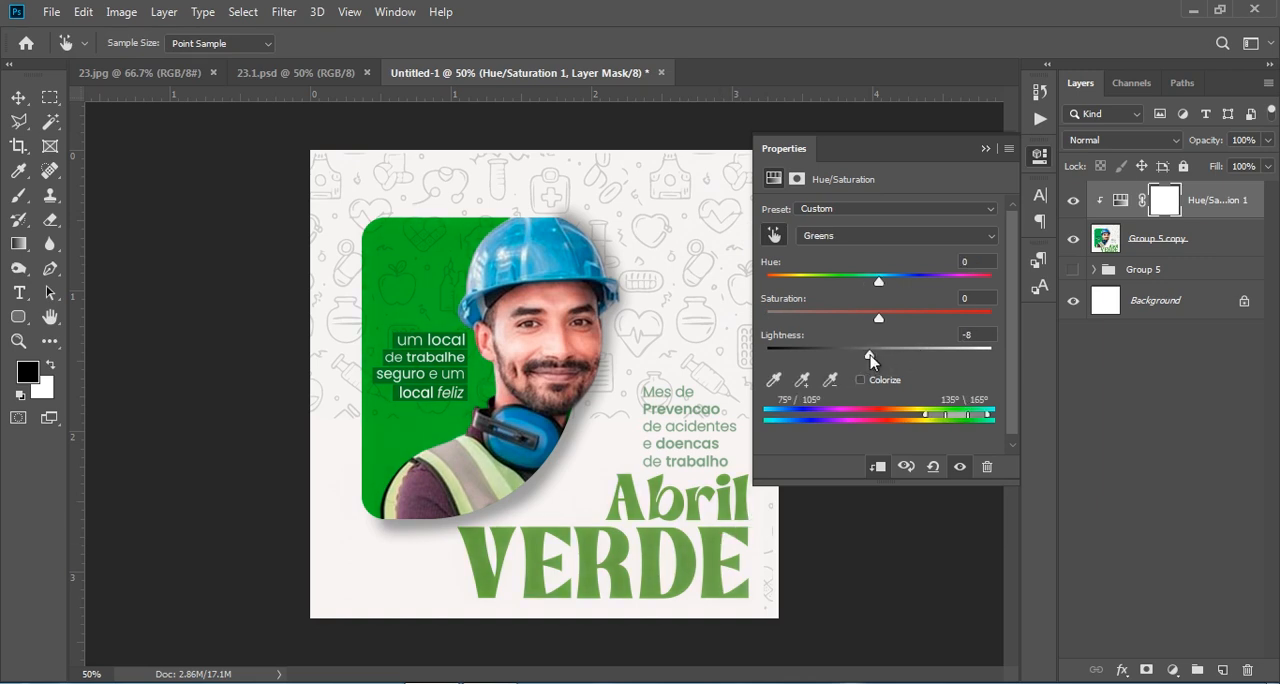
pyautogui.click(986, 149)
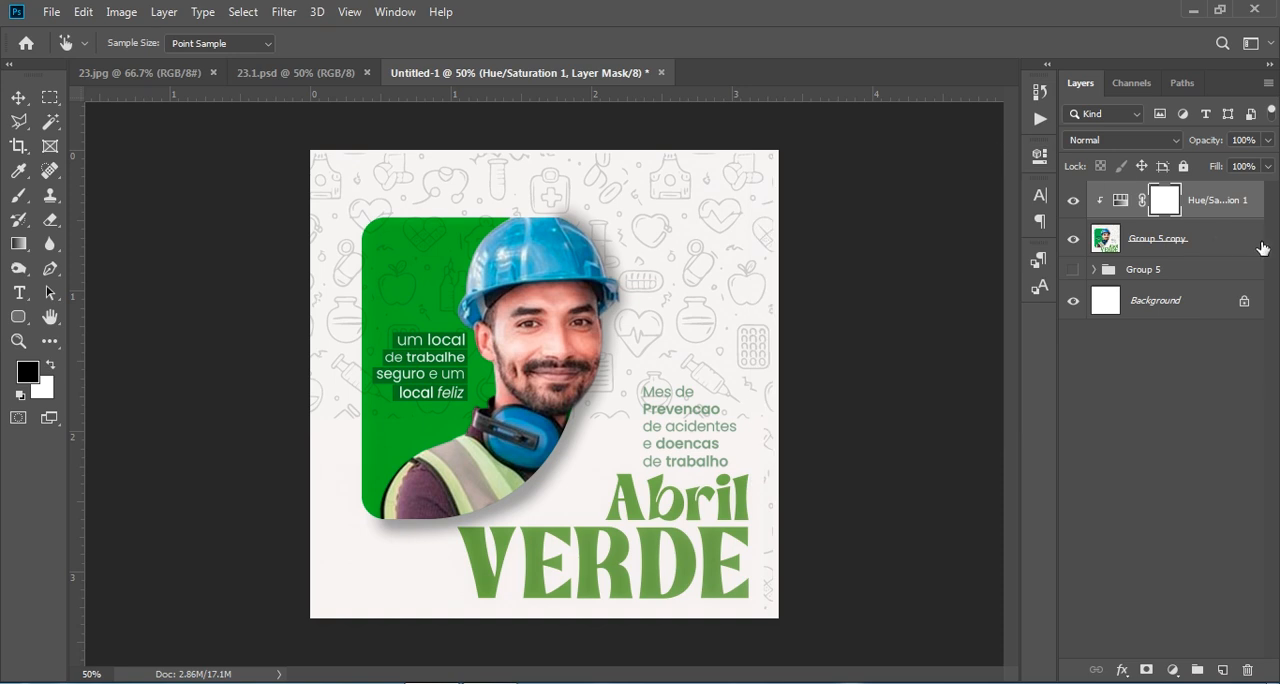
# - Delete the Hue/Saturation adjustment layer together with its layer mask
pyautogui.click(1247, 670)
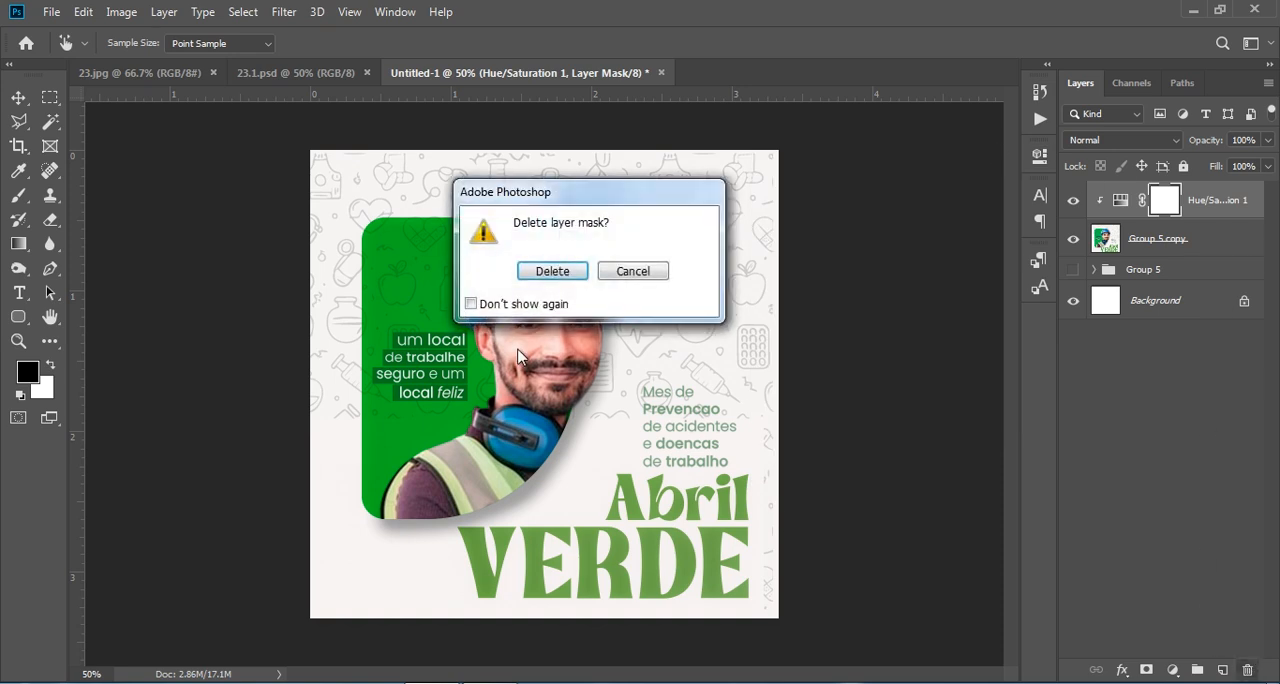
pyautogui.click(550, 268)
pyautogui.click(1247, 670)
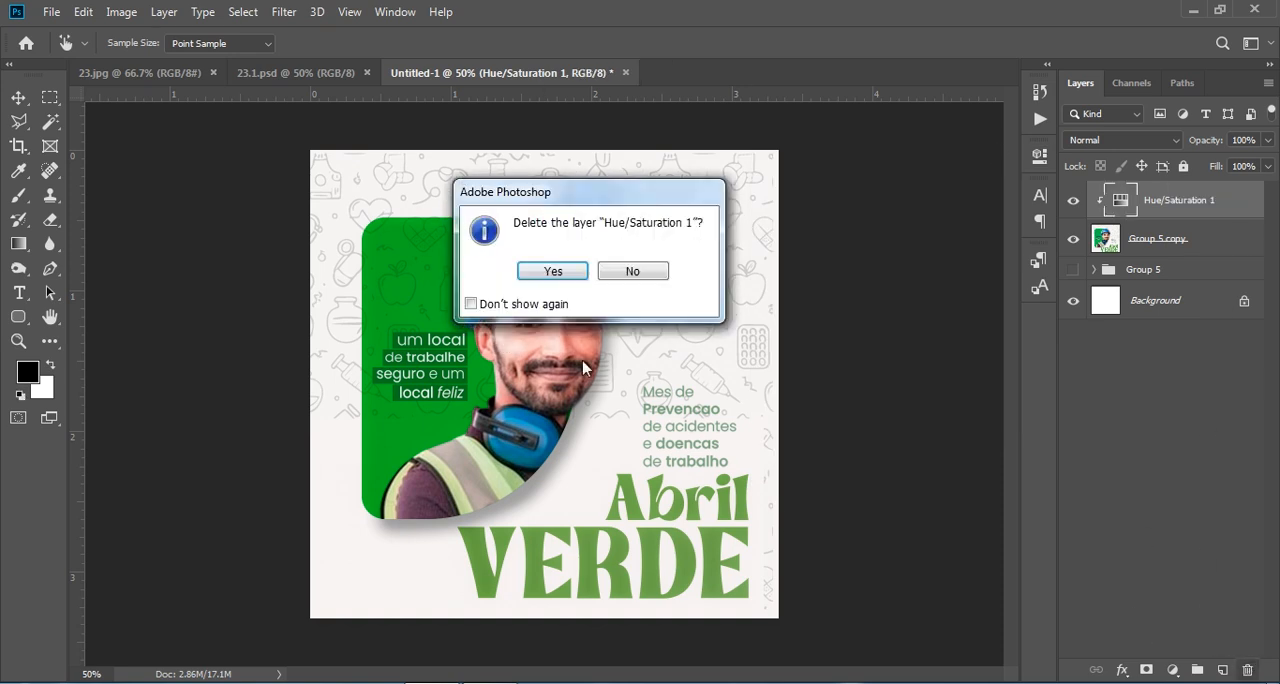
pyautogui.click(553, 271)
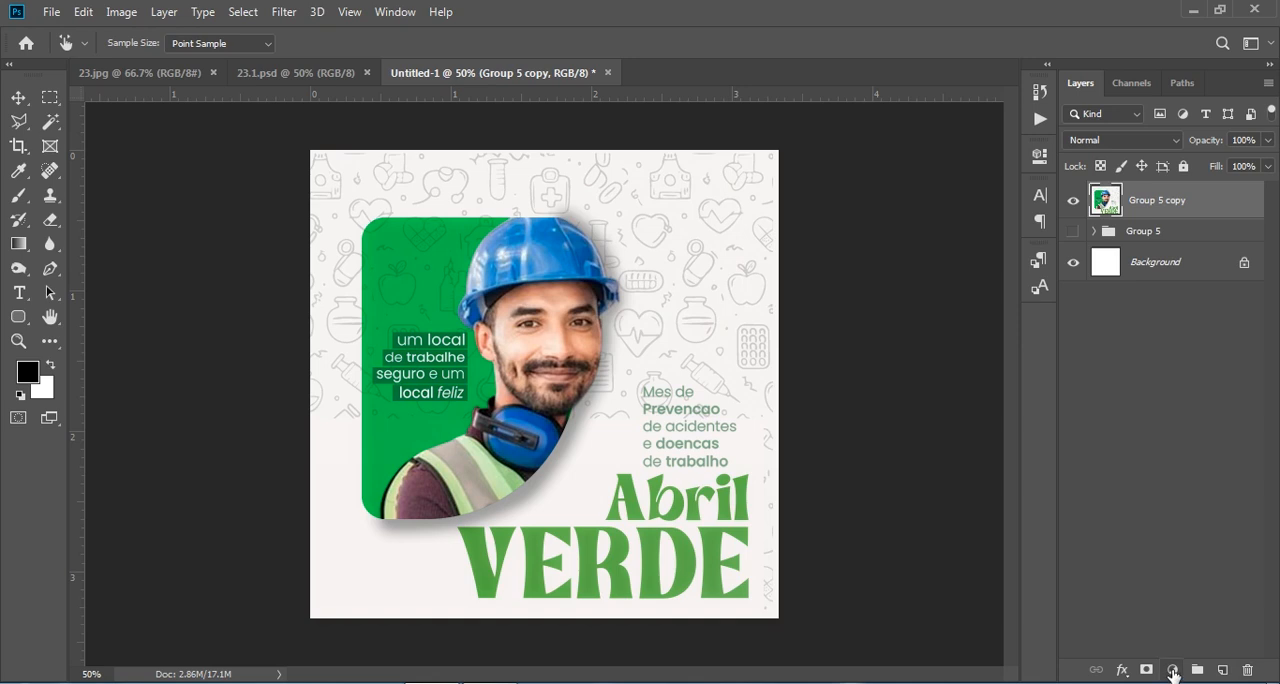
# - Add an Exposure adjustment layer clipped to Group 5 copy with Exposure +0.22, Offset about -0.05 and Gamma Correction 1.02
pyautogui.click(1174, 672)
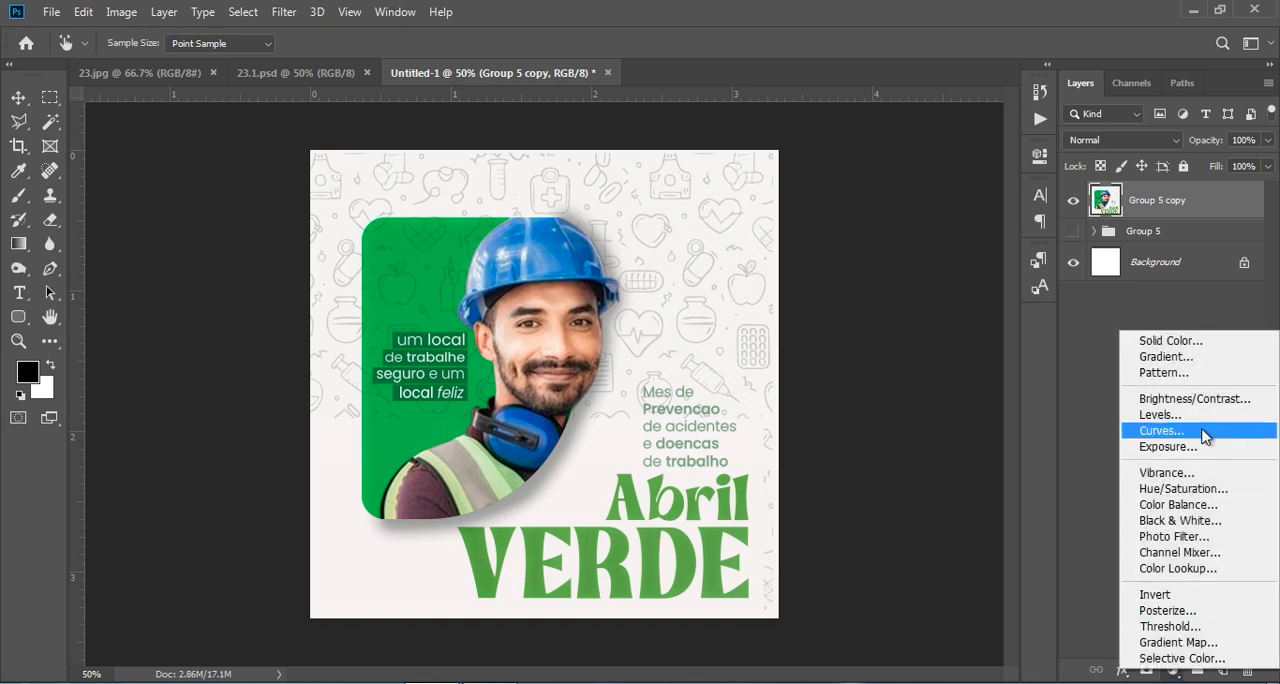
pyautogui.click(1178, 446)
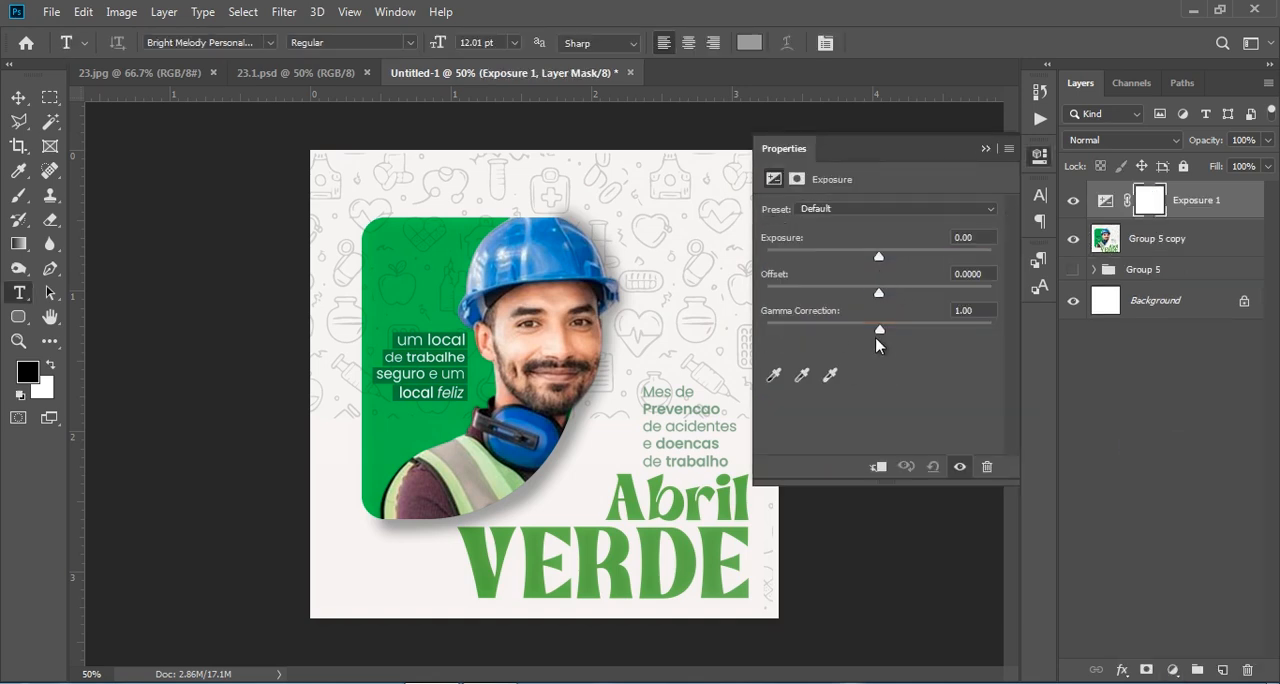
pyautogui.click(878, 466)
pyautogui.moveTo(878, 259); pyautogui.dragTo(868, 297)
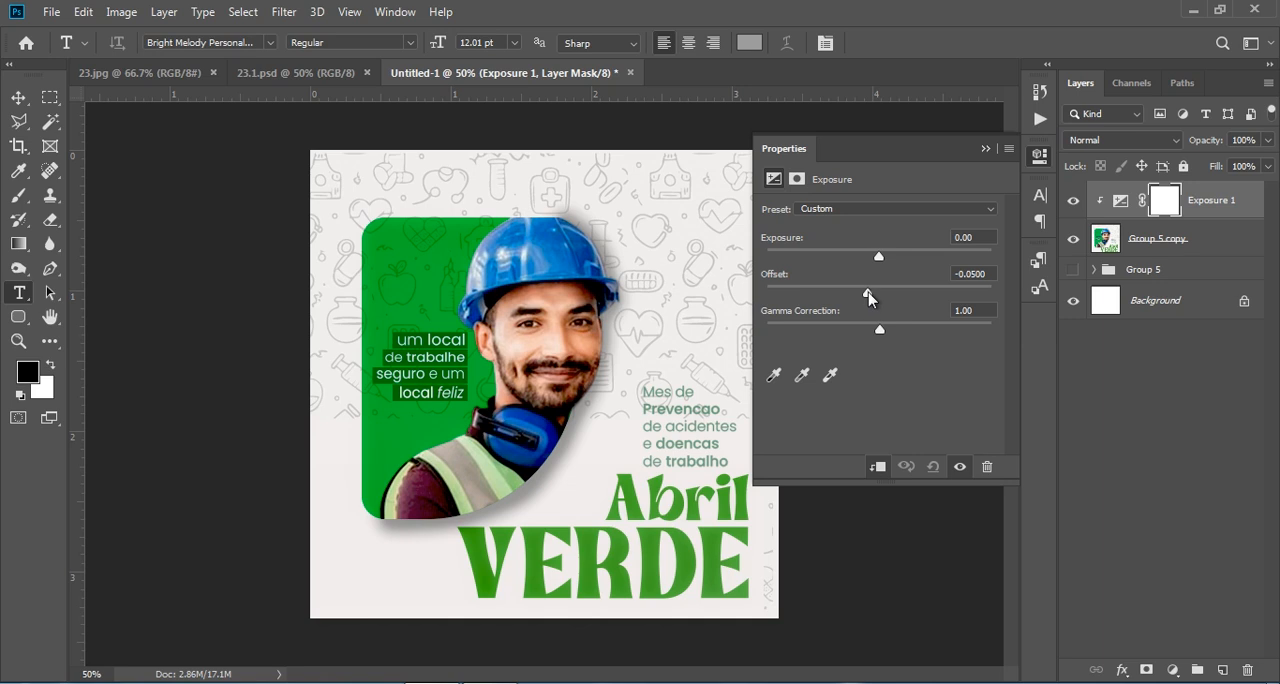
pyautogui.moveTo(881, 329); pyautogui.dragTo(878, 329)
pyautogui.moveTo(880, 257); pyautogui.dragTo(880, 258)
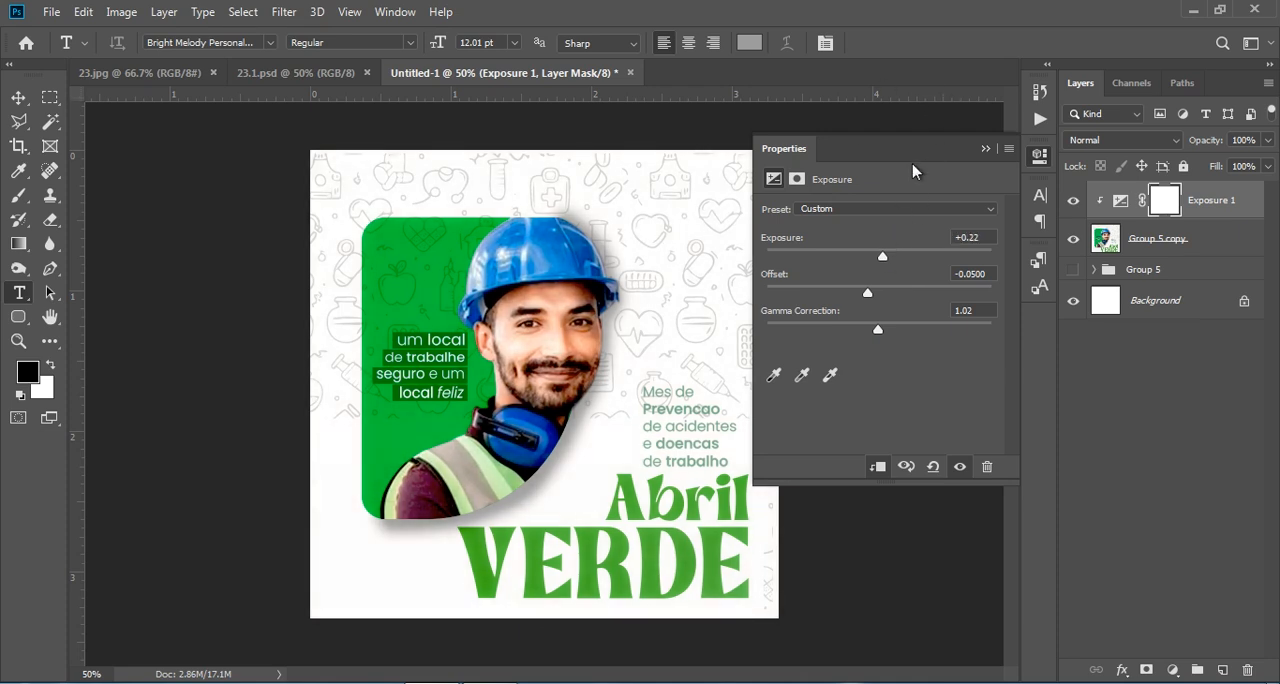
pyautogui.moveTo(869, 291); pyautogui.dragTo(866, 299)
pyautogui.click(986, 150)
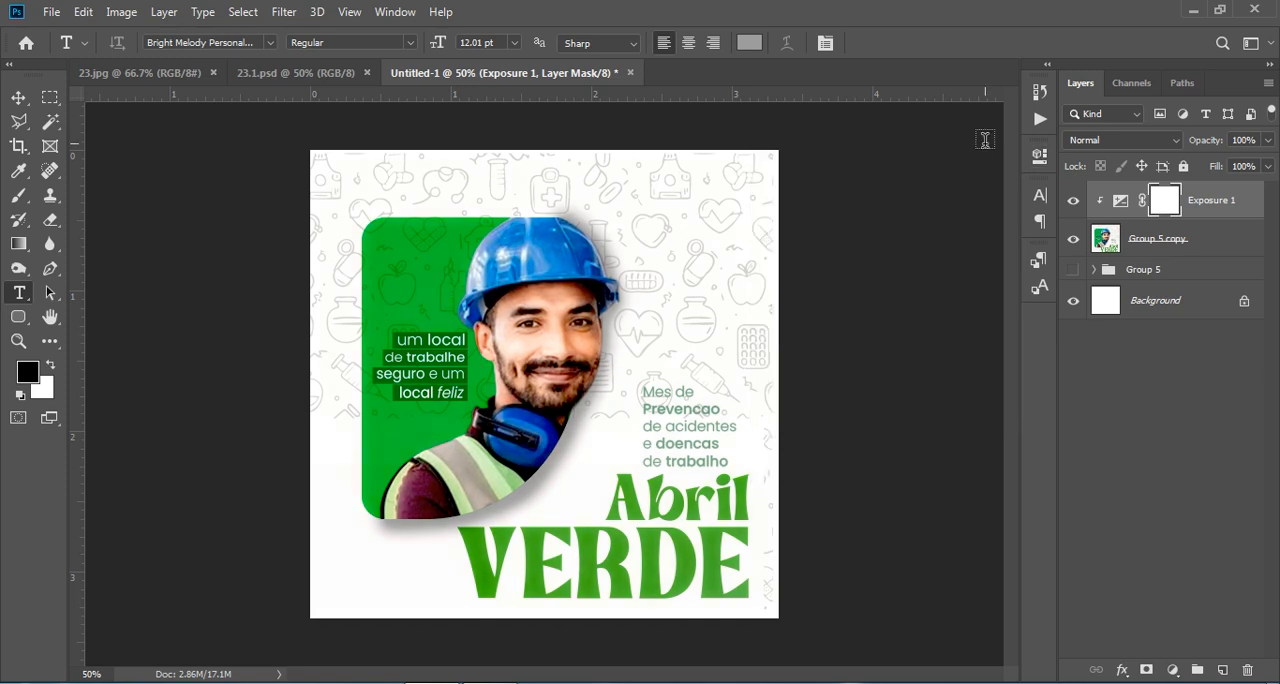
# - Convert the Exposure adjustment and the Group 5 copy layer together into one smart object
pyautogui.keyDown('shift'); pyautogui.click(1212, 247); pyautogui.keyUp('shift')
pyautogui.rightClick(1212, 247)
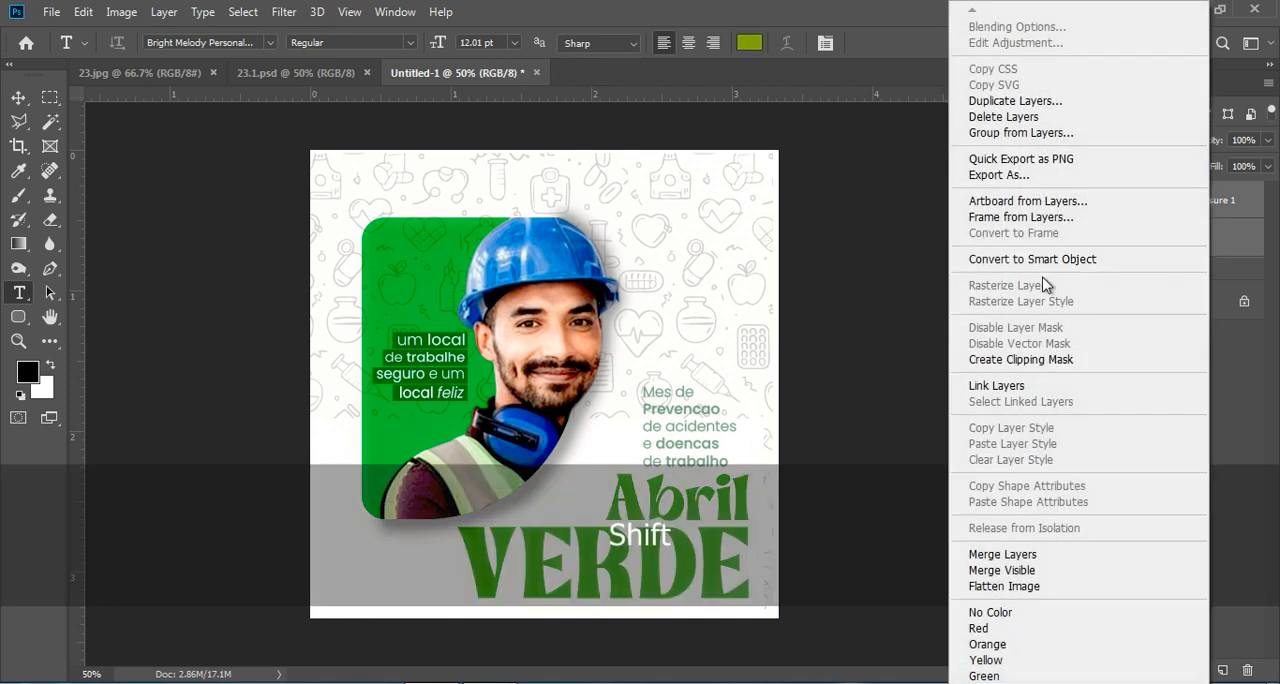
pyautogui.click(1051, 260)
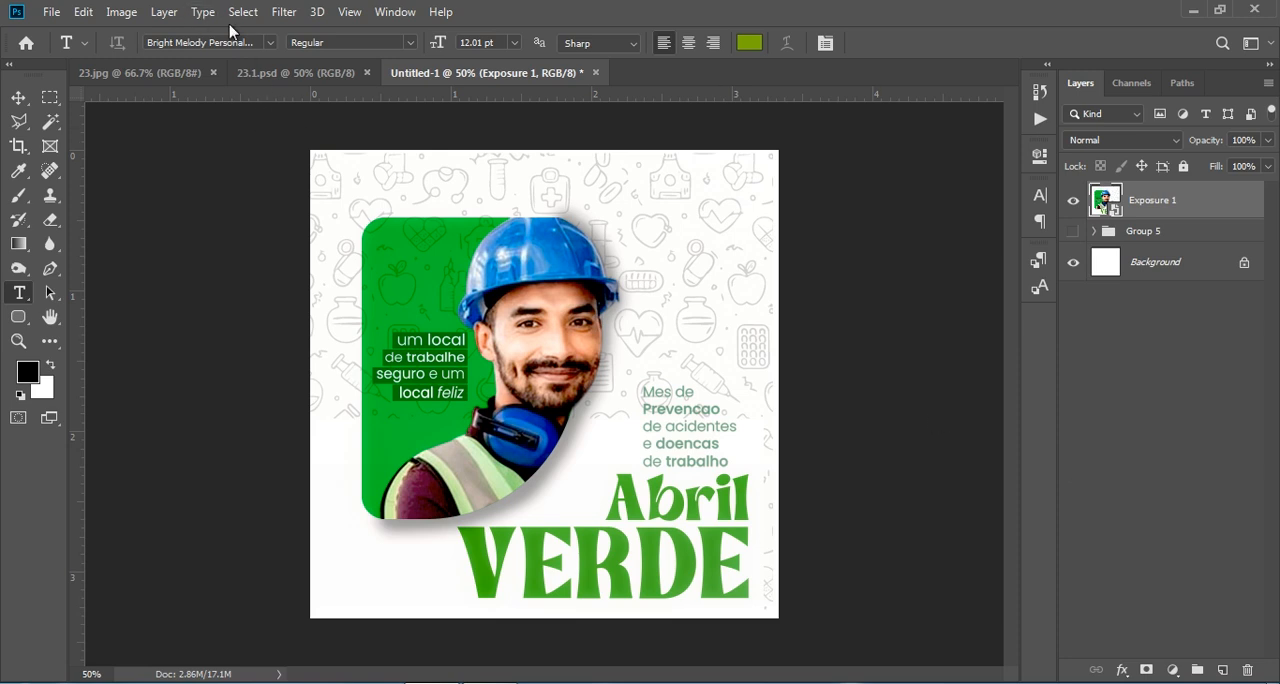
# - Show the reference design in 23.1.psd for comparison and activate the Move tool
pyautogui.click(270, 72)
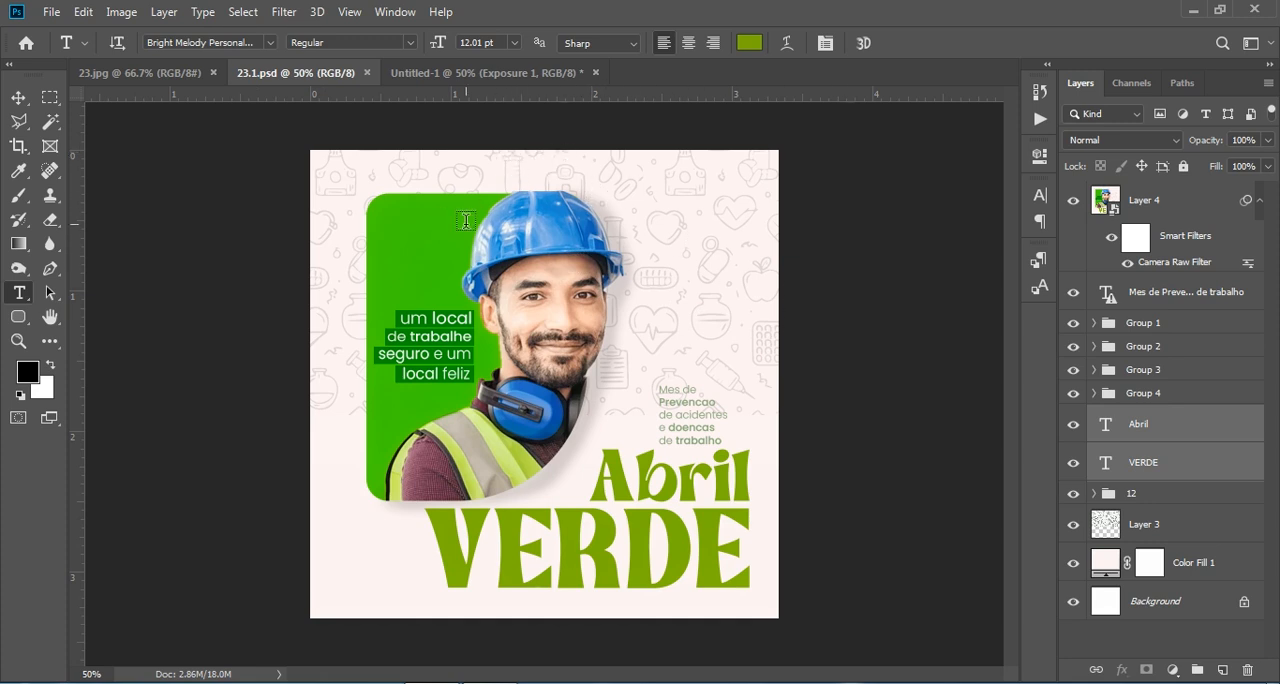
pyautogui.click(17, 98)
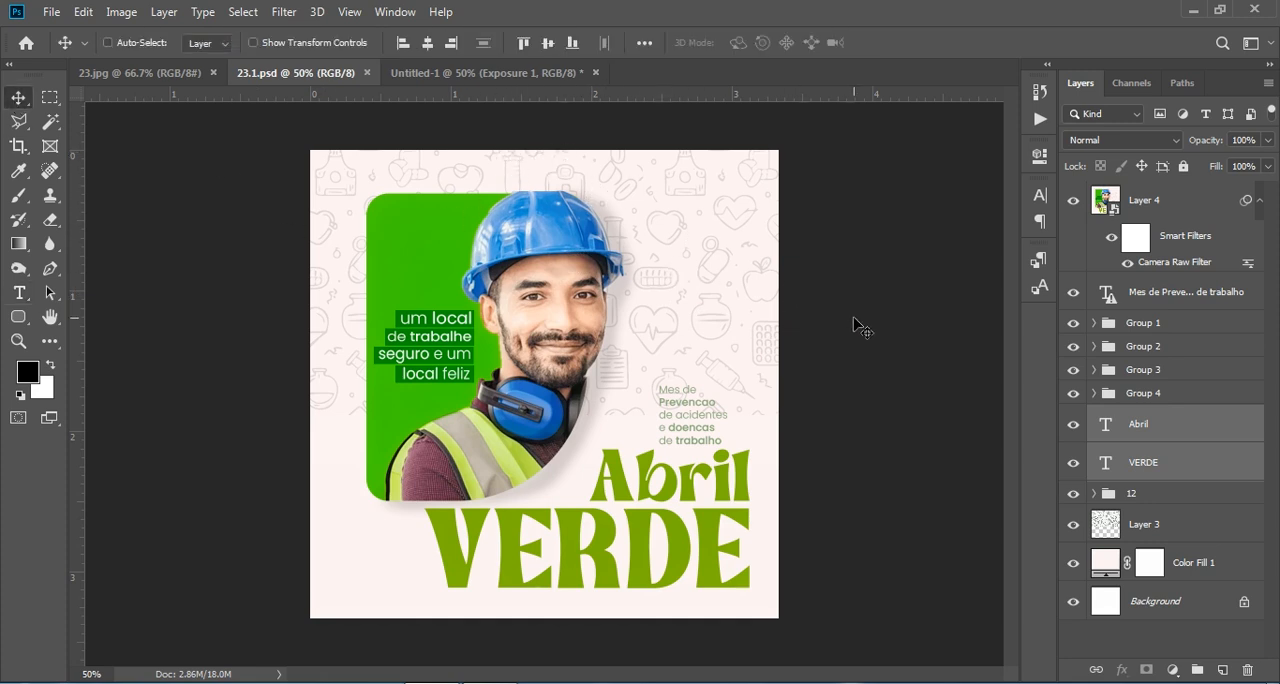